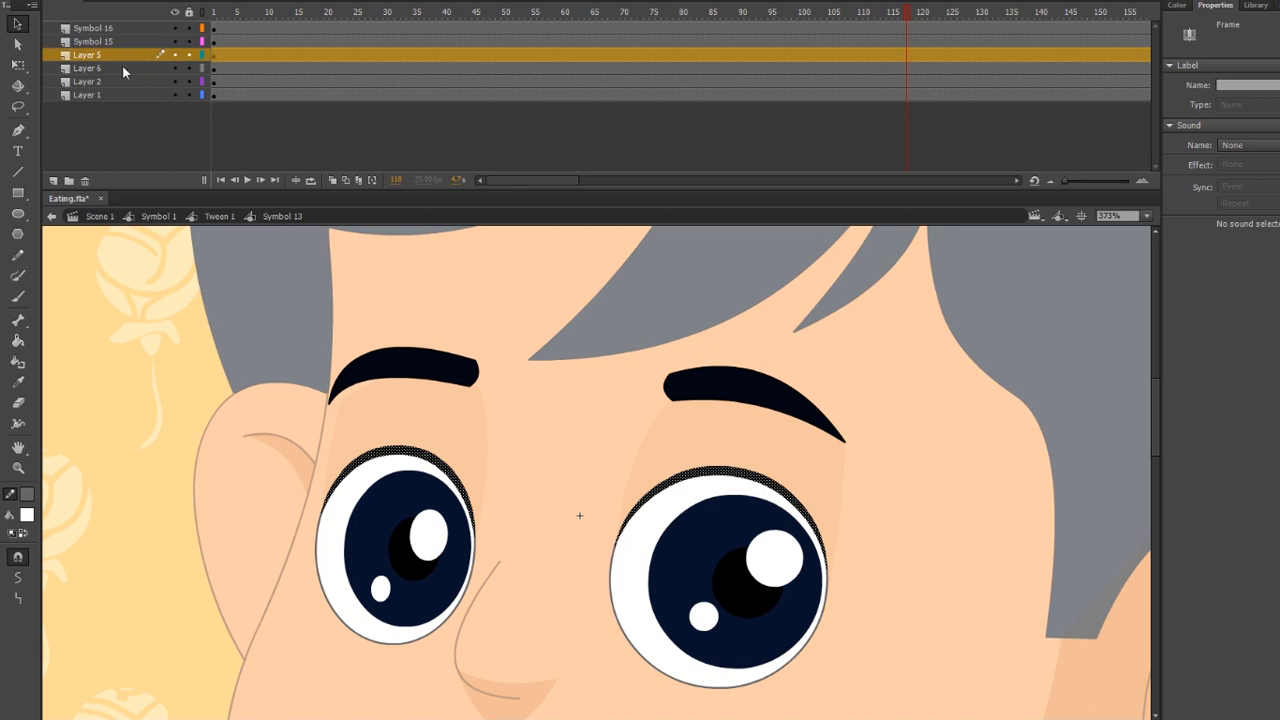
Check which parts of the eyes Layer 6, Layer 2 and Layer 1 contain by hiding them and showing them again
left_click(136, 68)
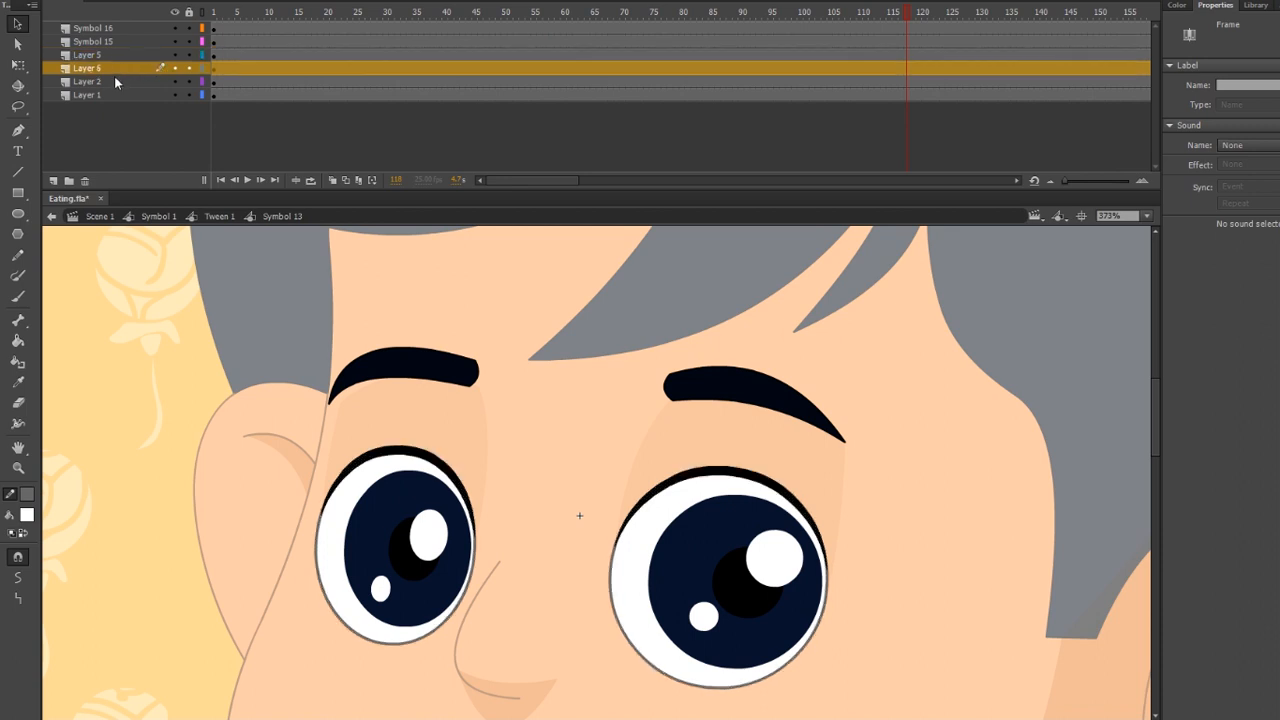
left_click(175, 68)
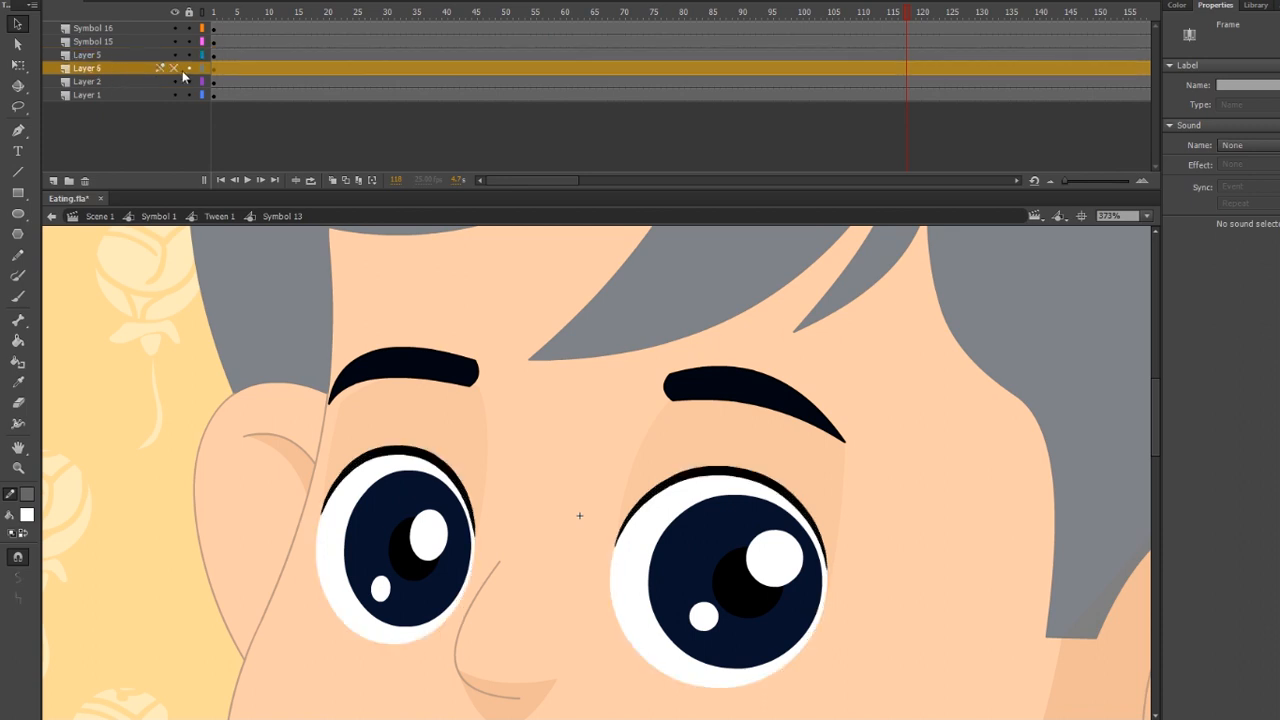
left_click(175, 82)
left_click(175, 95)
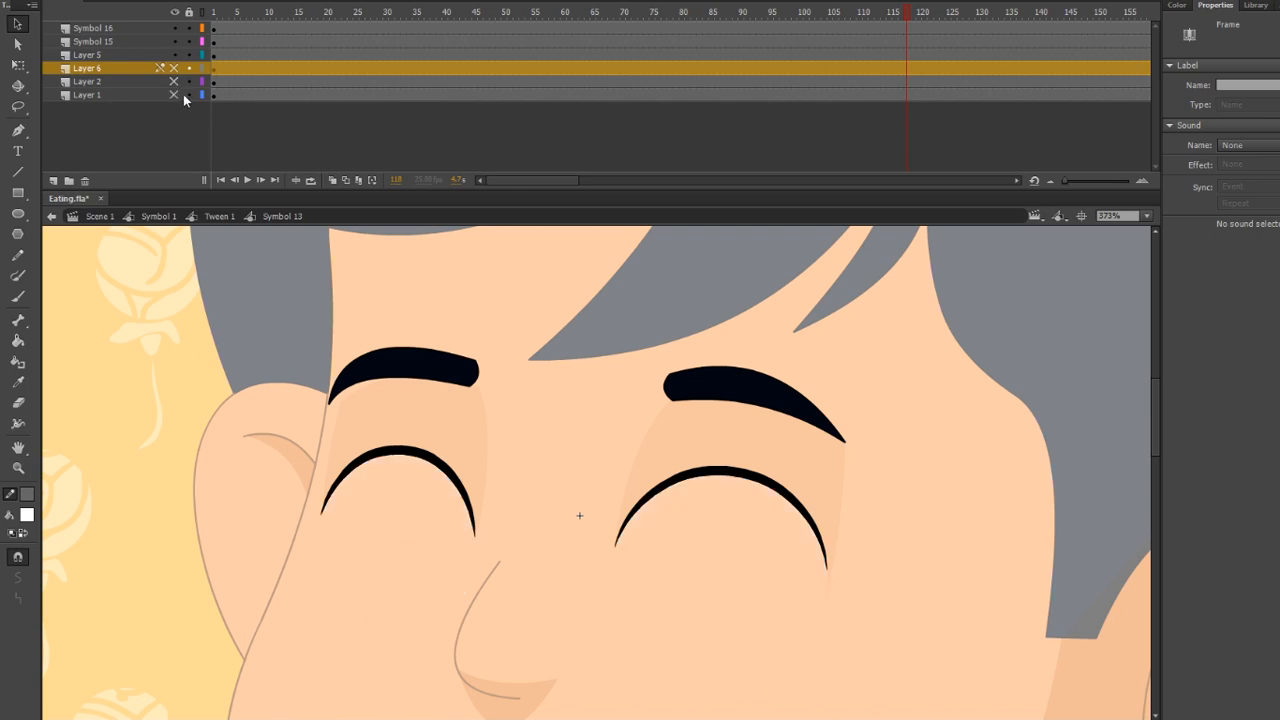
left_click_drag(174, 28, 175, 95)
left_click(174, 56)
left_click(174, 68)
Inspect the eyebrows, pupils and upper lash line to see which layer holds each object
left_click(466, 368)
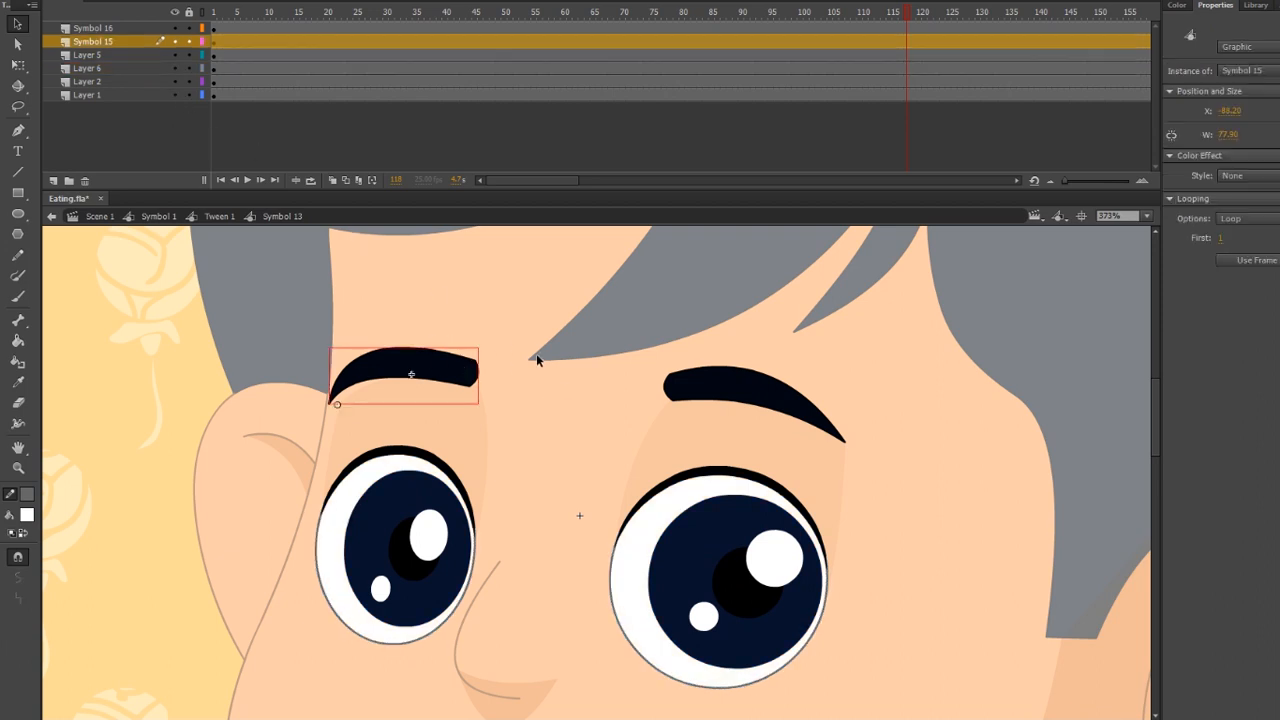
left_click(667, 376)
left_click(401, 565)
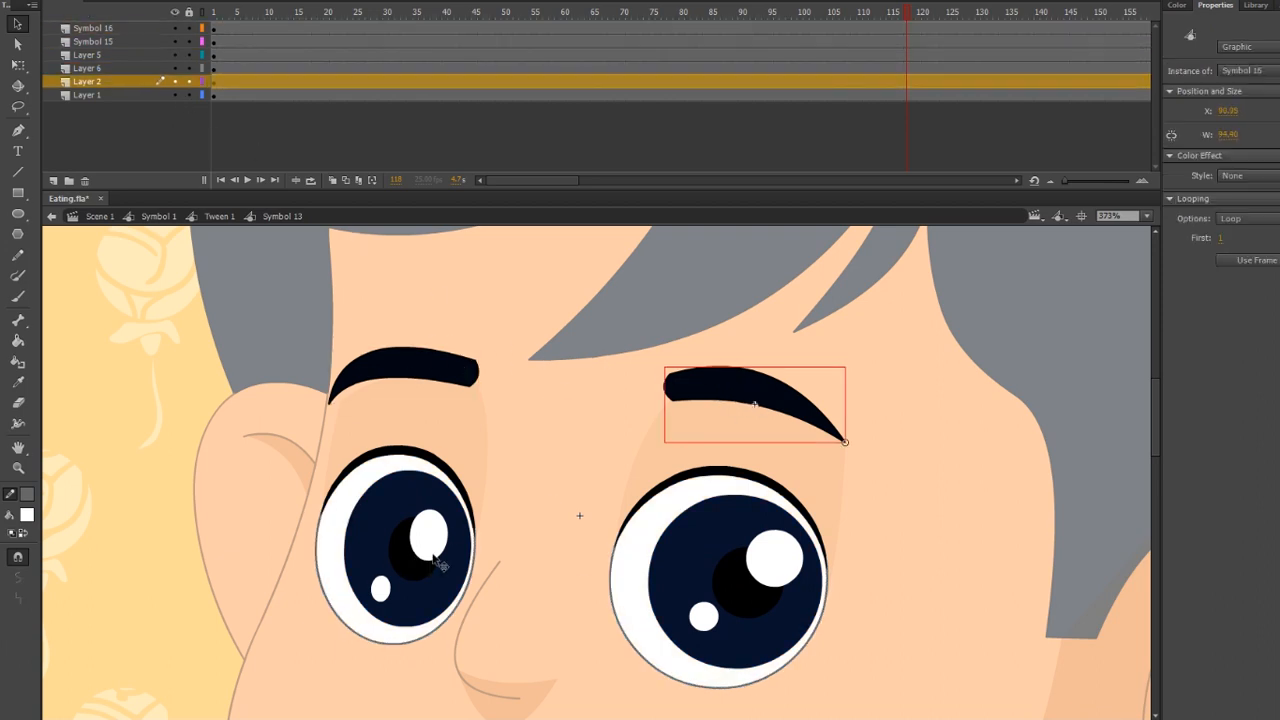
left_click_drag(397, 560, 607, 306)
key("ctrl+z")
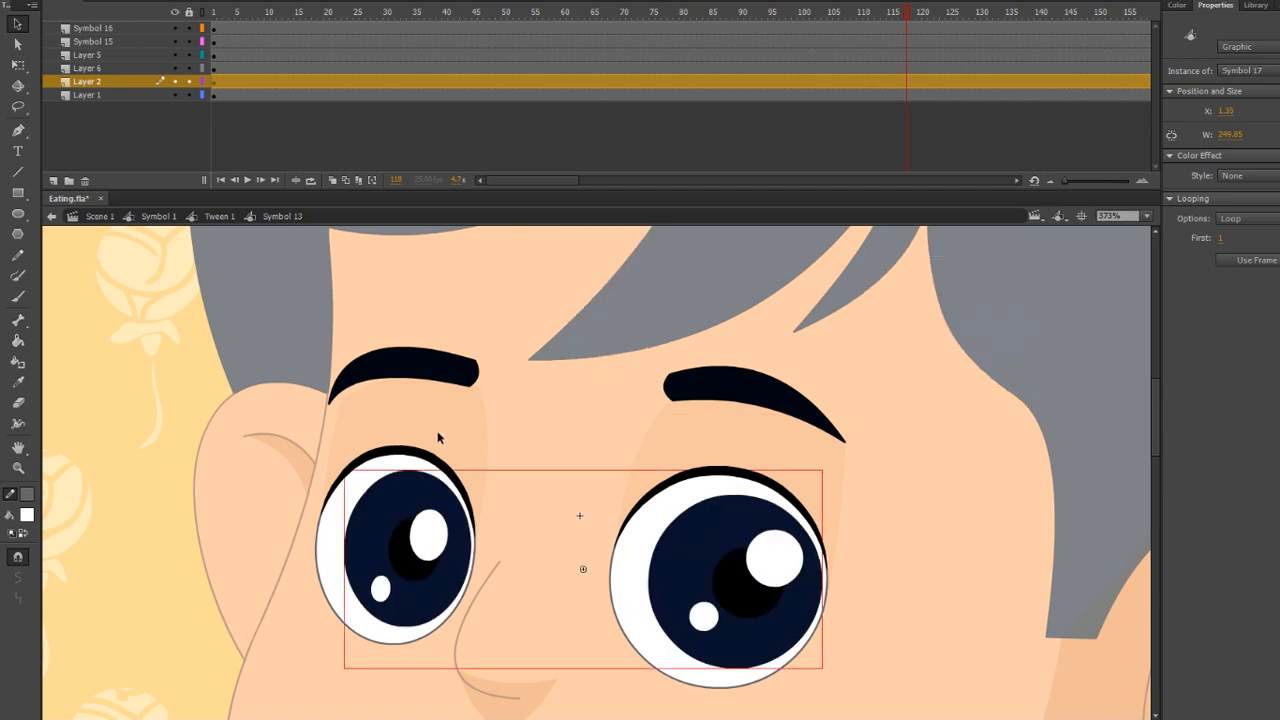
left_click(688, 470)
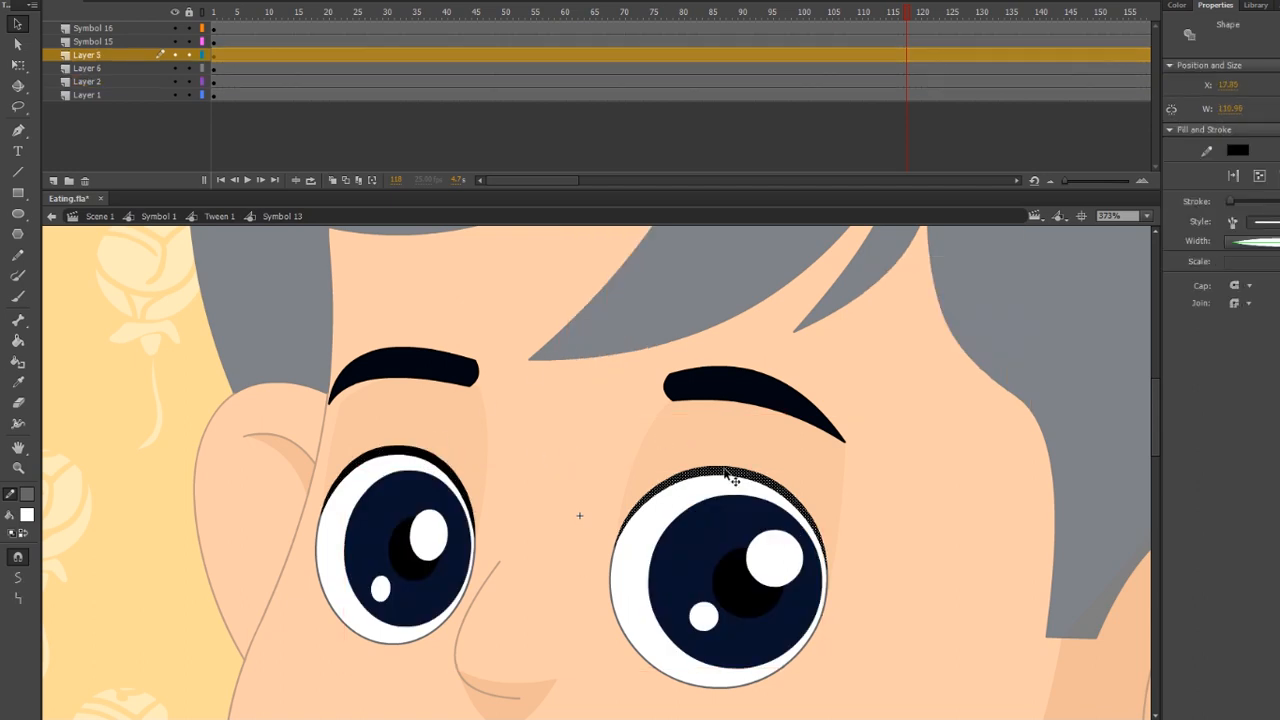
Insert keyframes at frames 7 and 13 on Layer 5, which holds the upper lash lines
left_click(254, 57)
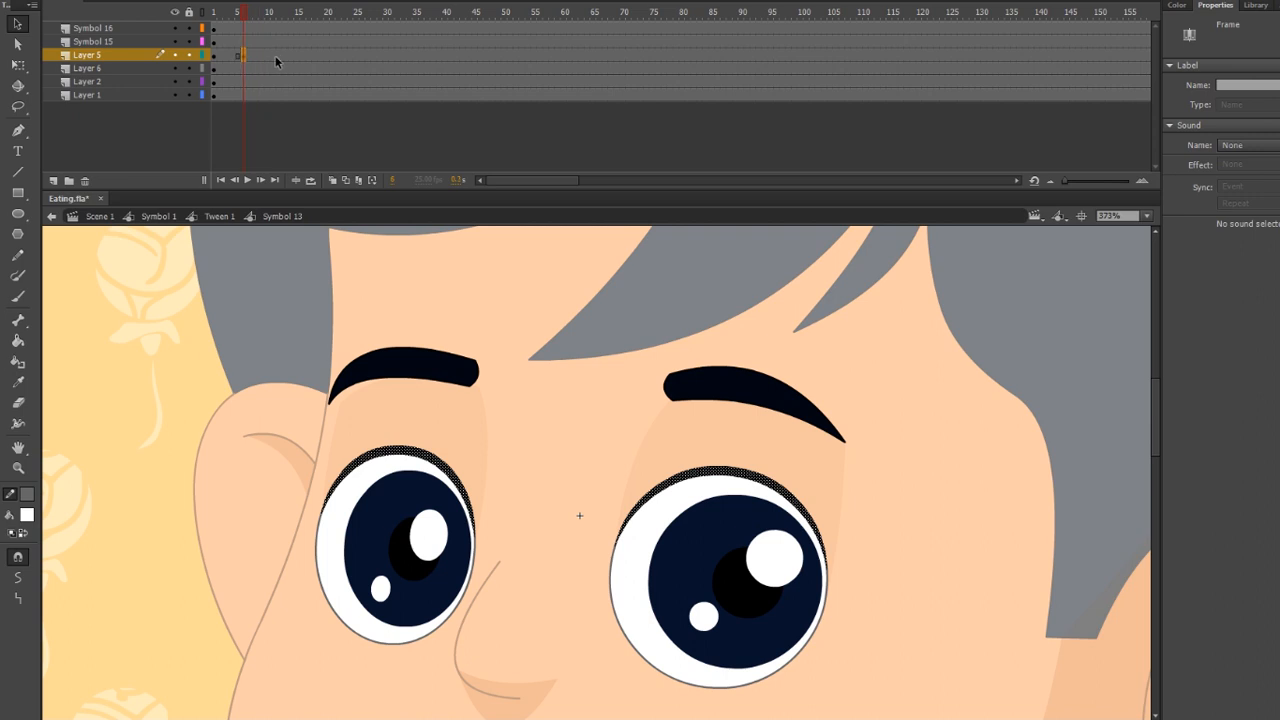
left_click(279, 56)
key("F6")
left_click_drag(246, 57, 285, 56)
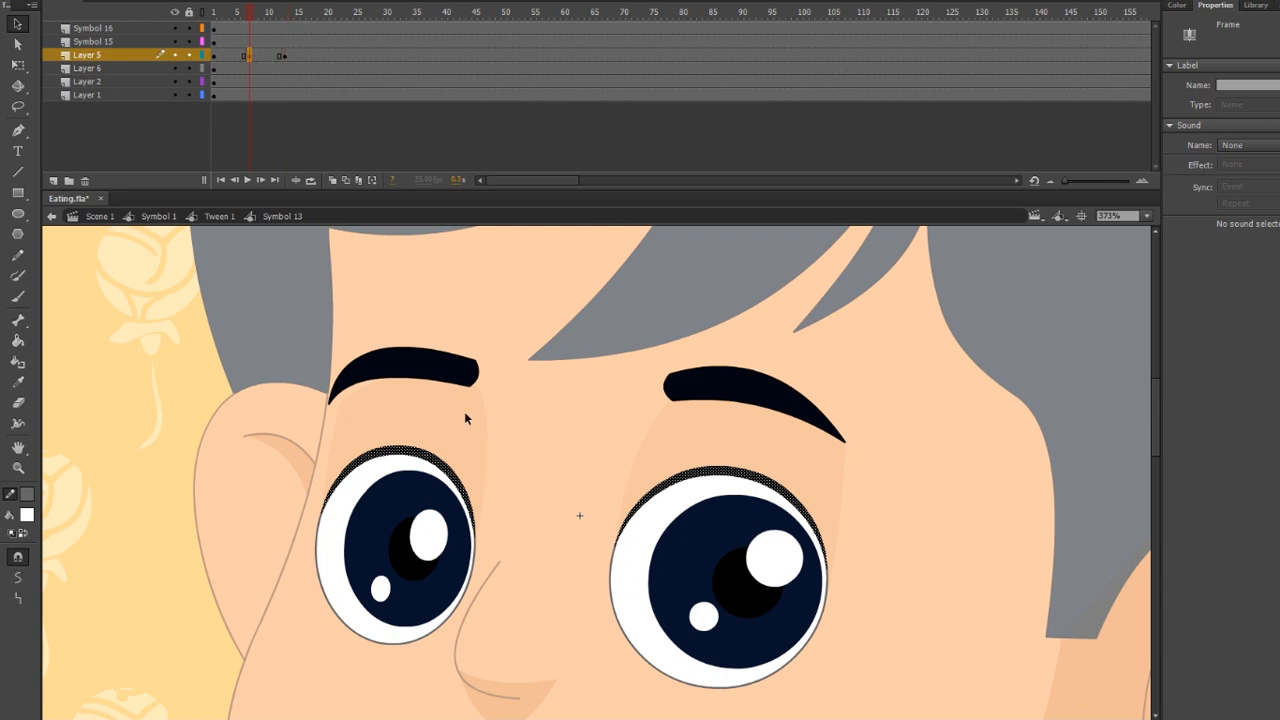
Group the lash lines at frame 7 and, inside the group, trim the left eye's line and stretch it into a downward curve across the lower eye
key("ctrl+g")
double_click(462, 458)
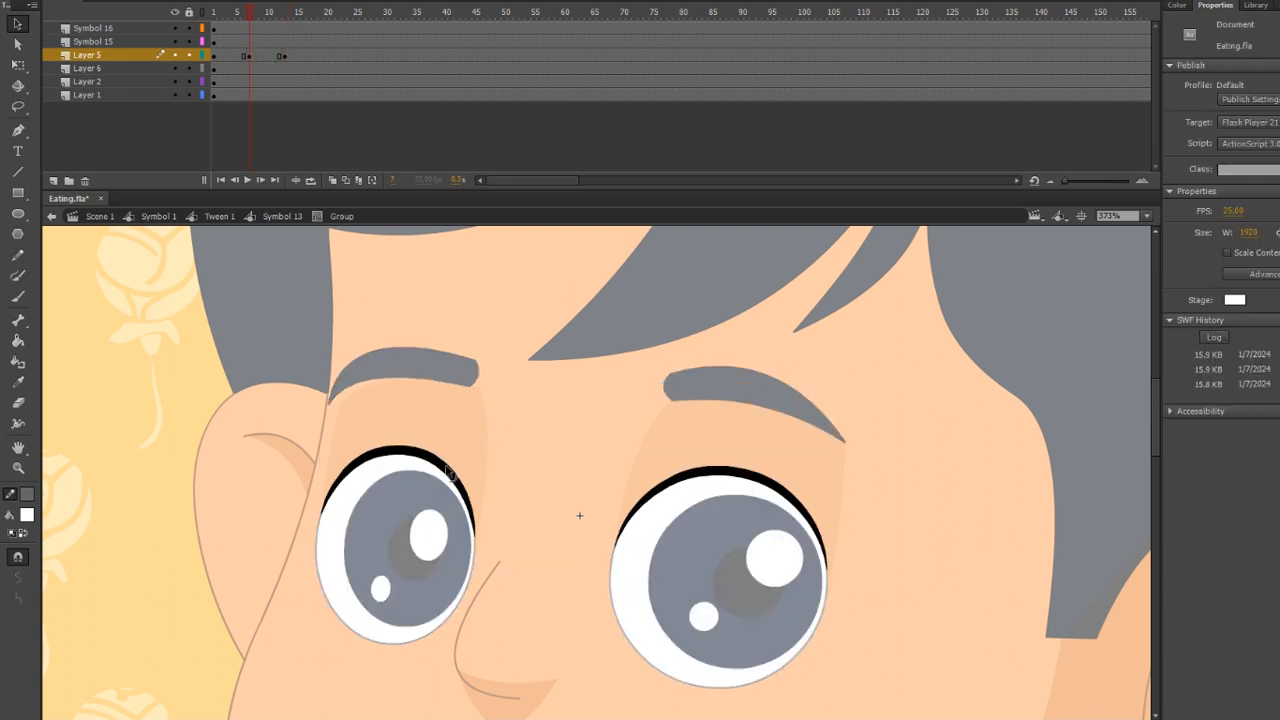
left_click_drag(449, 472, 89, 491)
left_click_drag(69, 418, 360, 558)
key("Delete")
left_click_drag(357, 505, 322, 578)
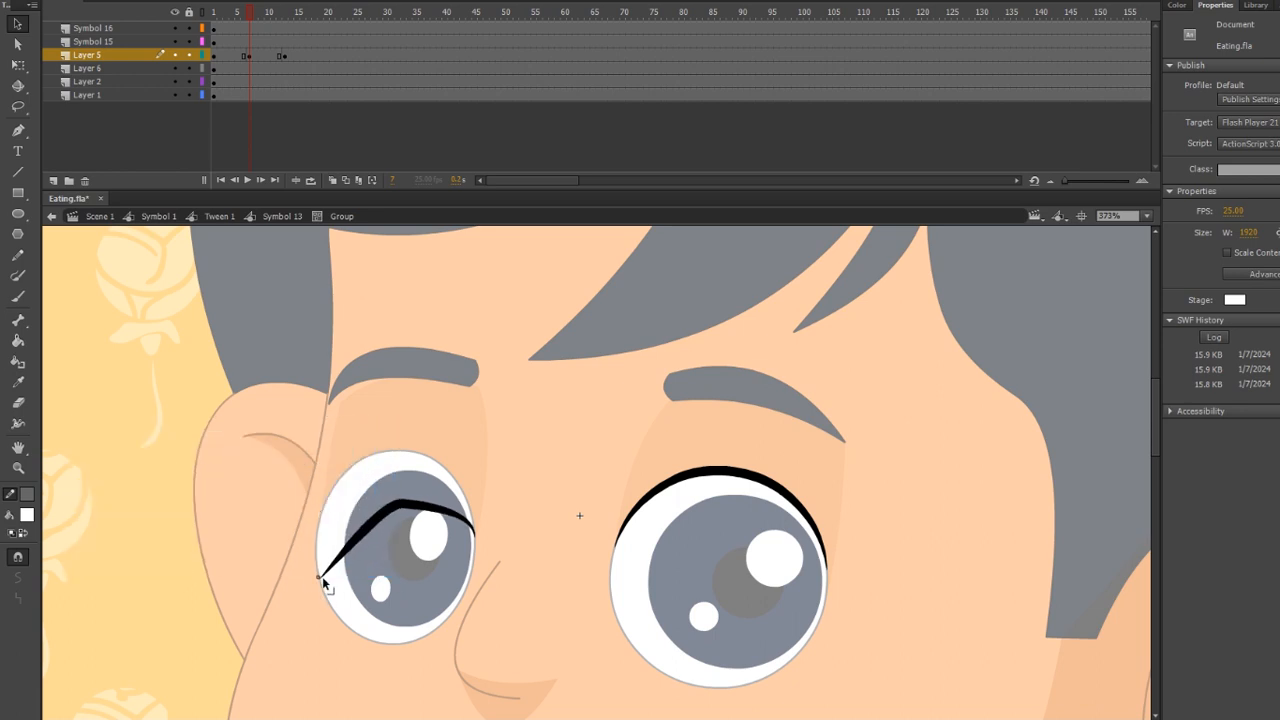
left_click_drag(352, 474, 534, 556)
key("Delete")
left_click_drag(354, 543, 372, 558)
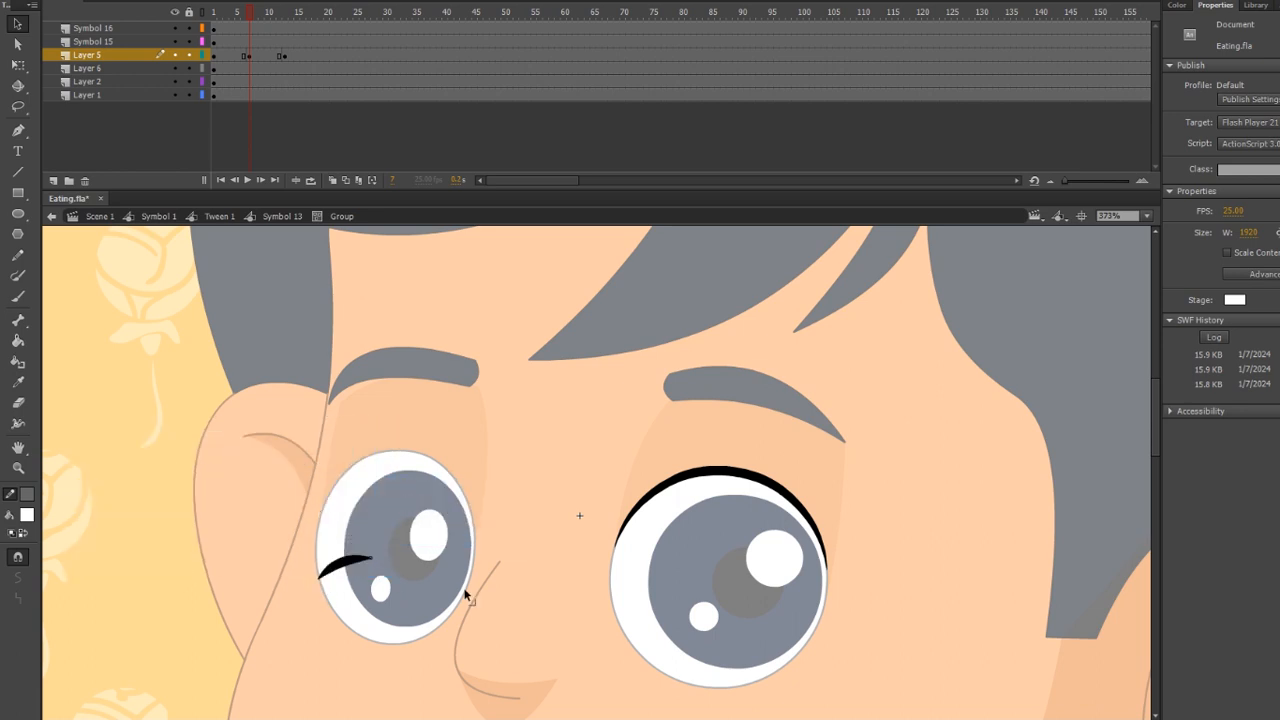
mouse_move(464, 594)
left_mouse_down()
mouse_move(468, 581)
mouse_move(409, 666)
left_mouse_up()
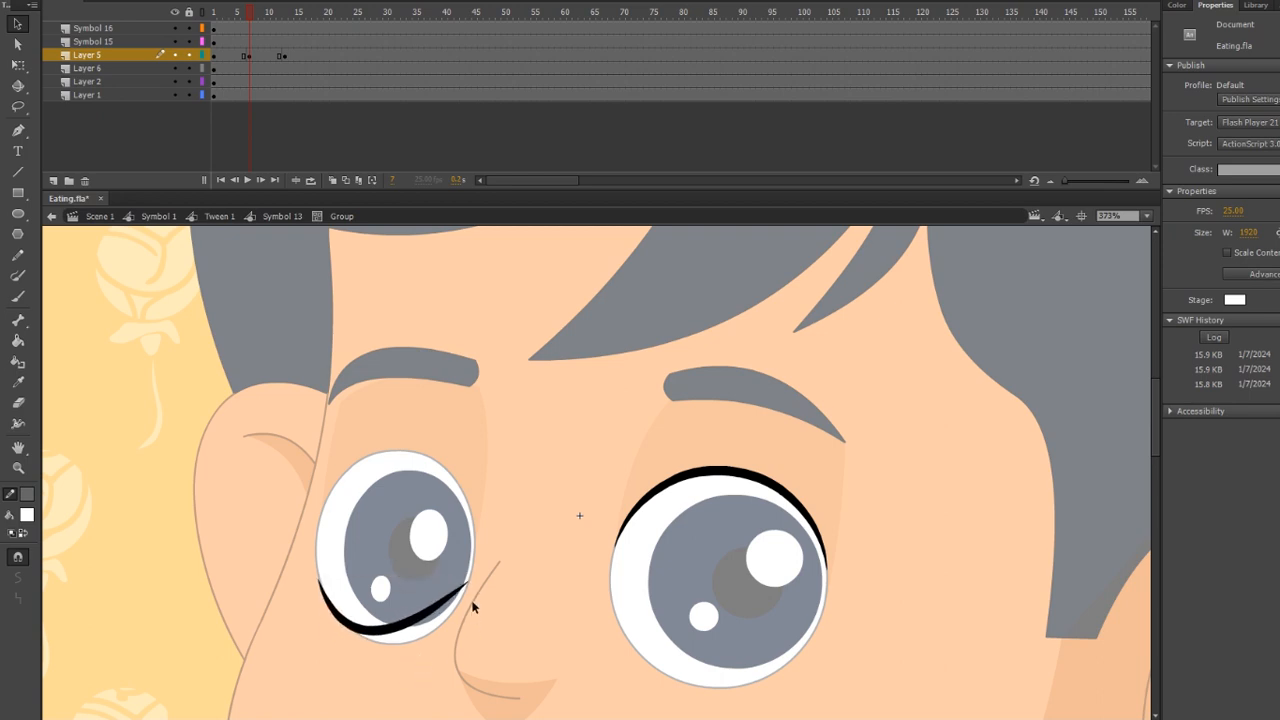
Adjust the left lash line's curve handle with the Subselection tool to follow the bottom edge of the eye
key("a")
left_click(413, 628)
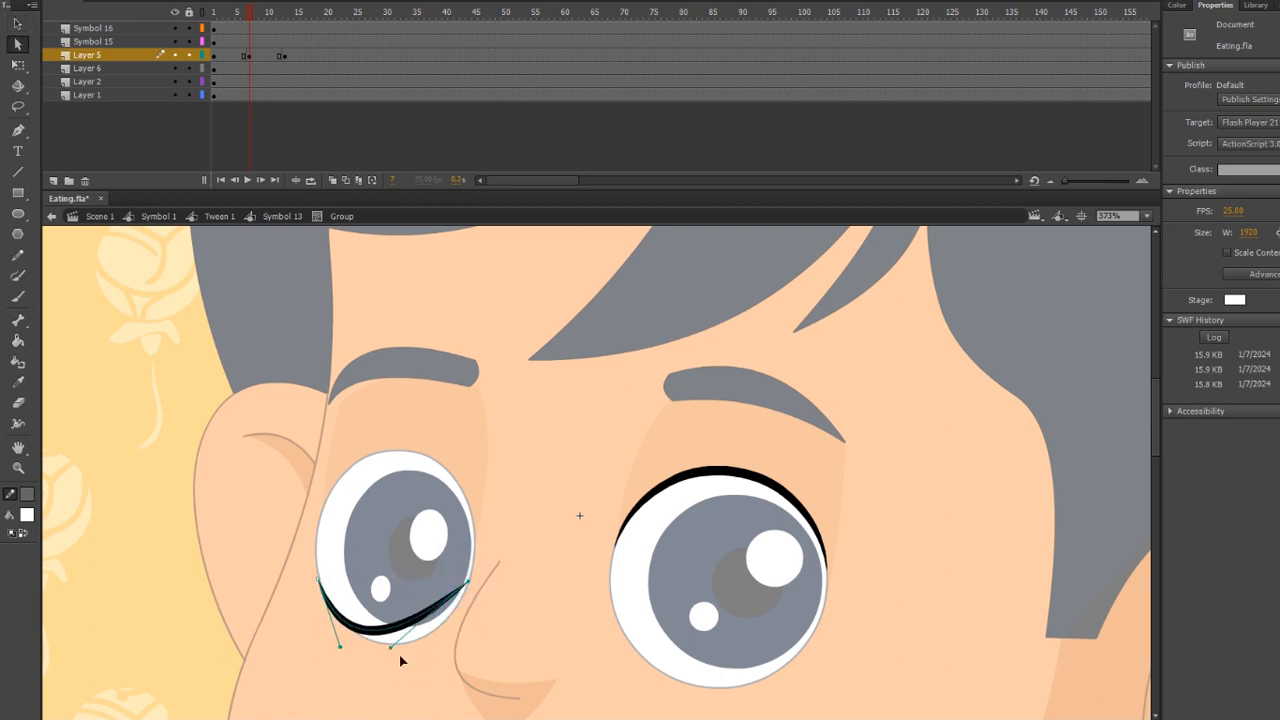
left_click_drag(400, 658, 424, 678)
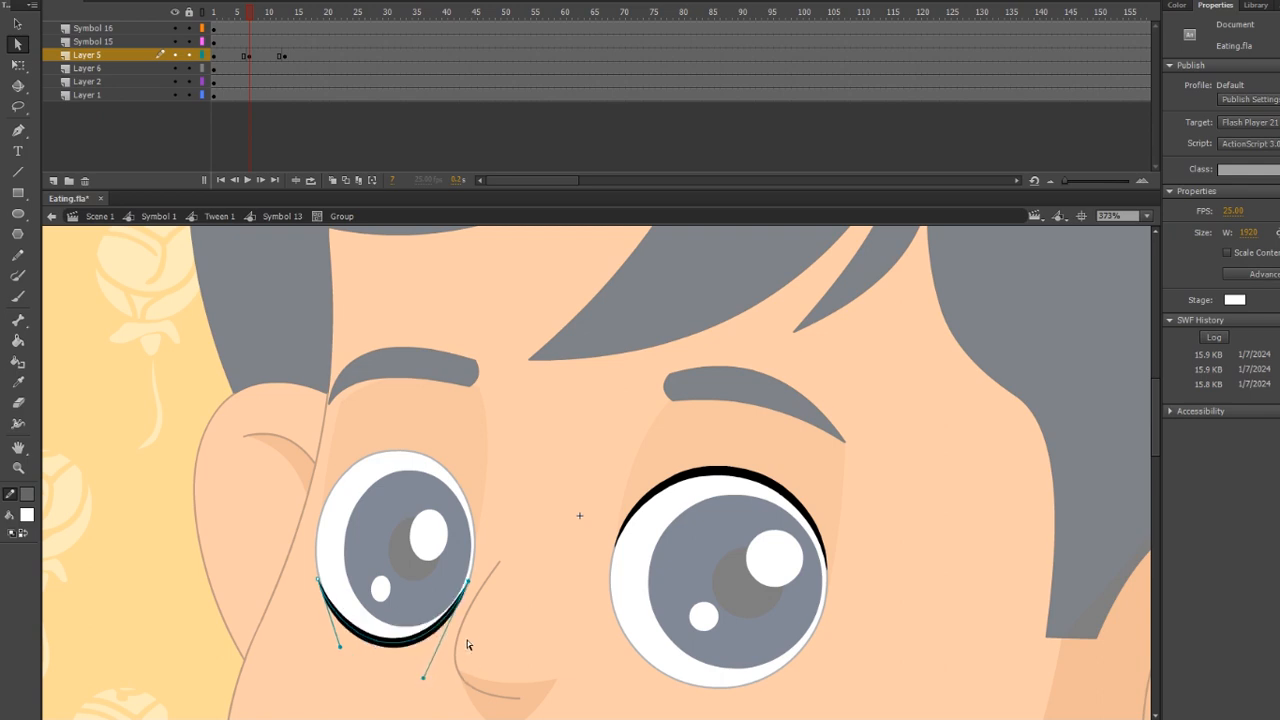
key("v")
Trim the right eye's lash line, set its ends on the eye's lower sides and bend it down to the bottom edge
left_click_drag(580, 436, 716, 560)
key("Delete")
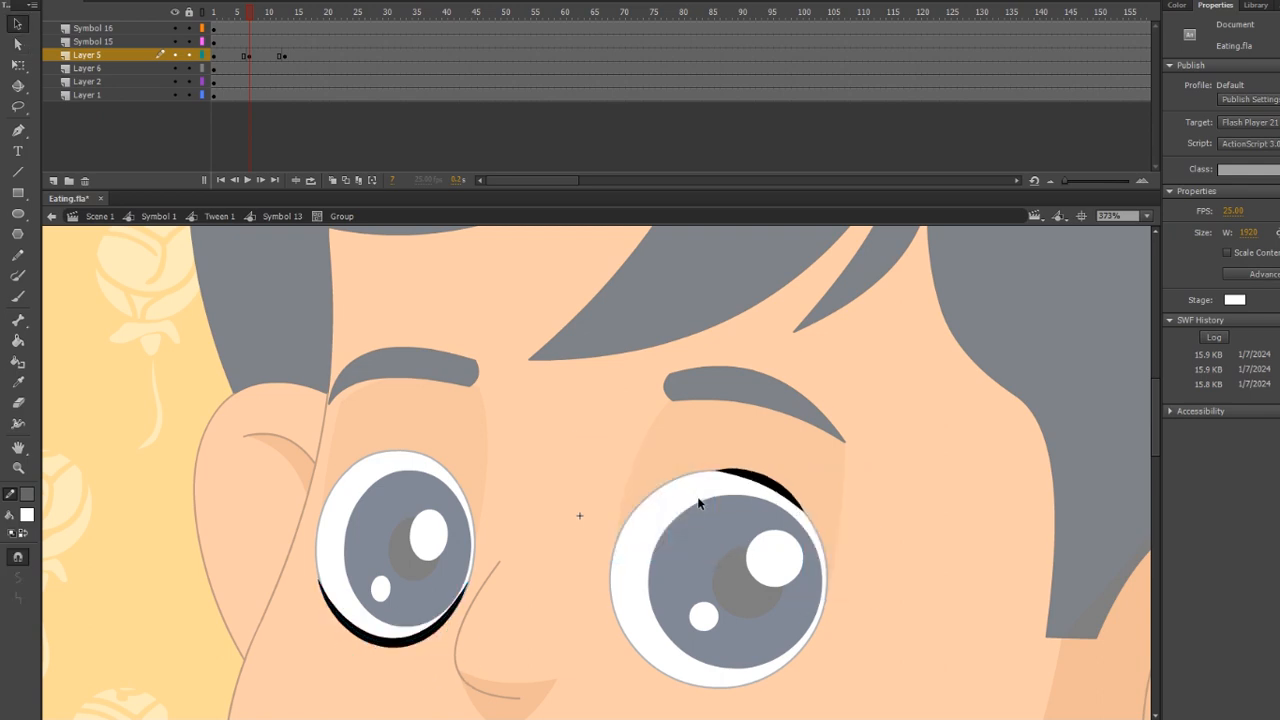
left_click(752, 484)
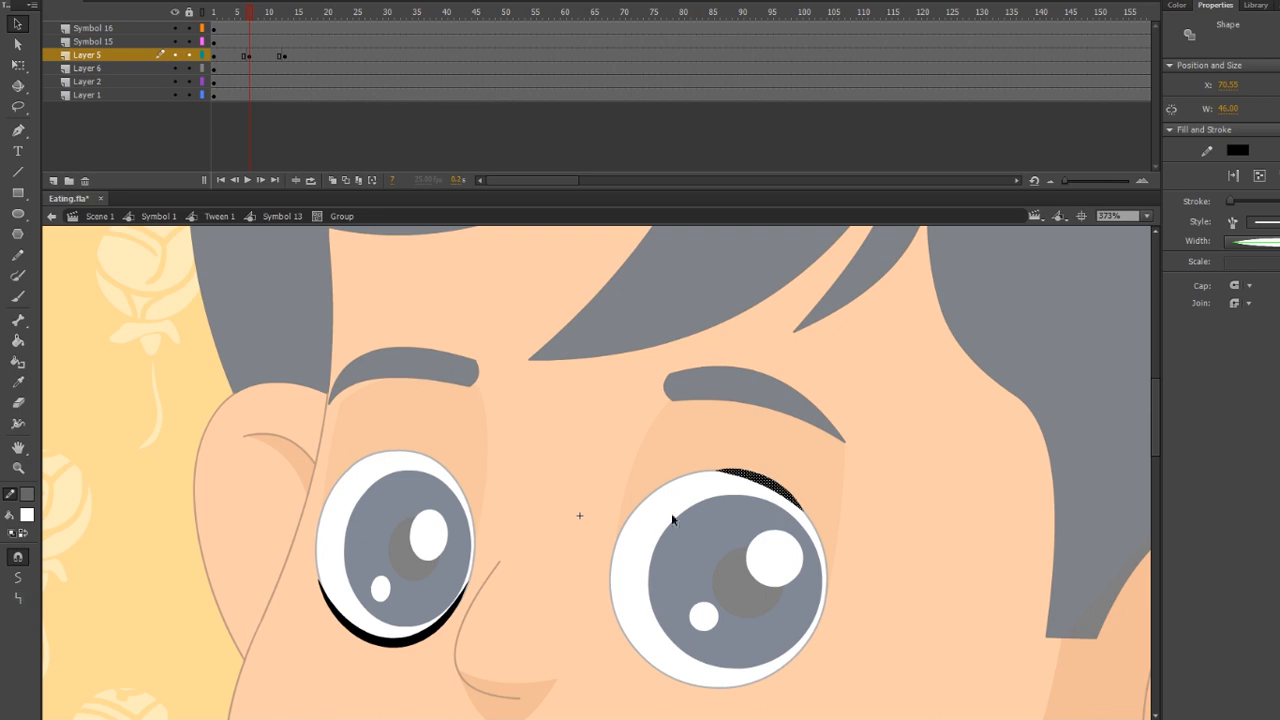
left_click(16, 600)
left_click(712, 480)
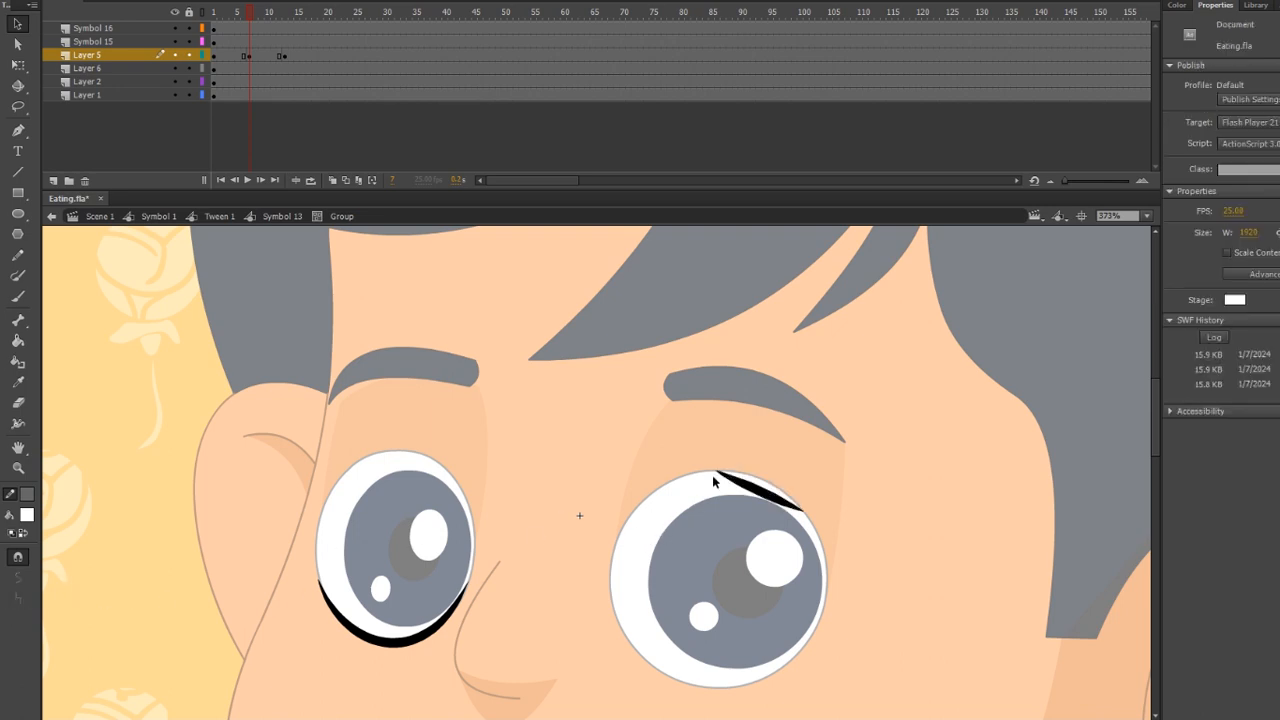
mouse_move(701, 508)
left_mouse_down()
mouse_move(619, 620)
mouse_move(615, 610)
left_mouse_up()
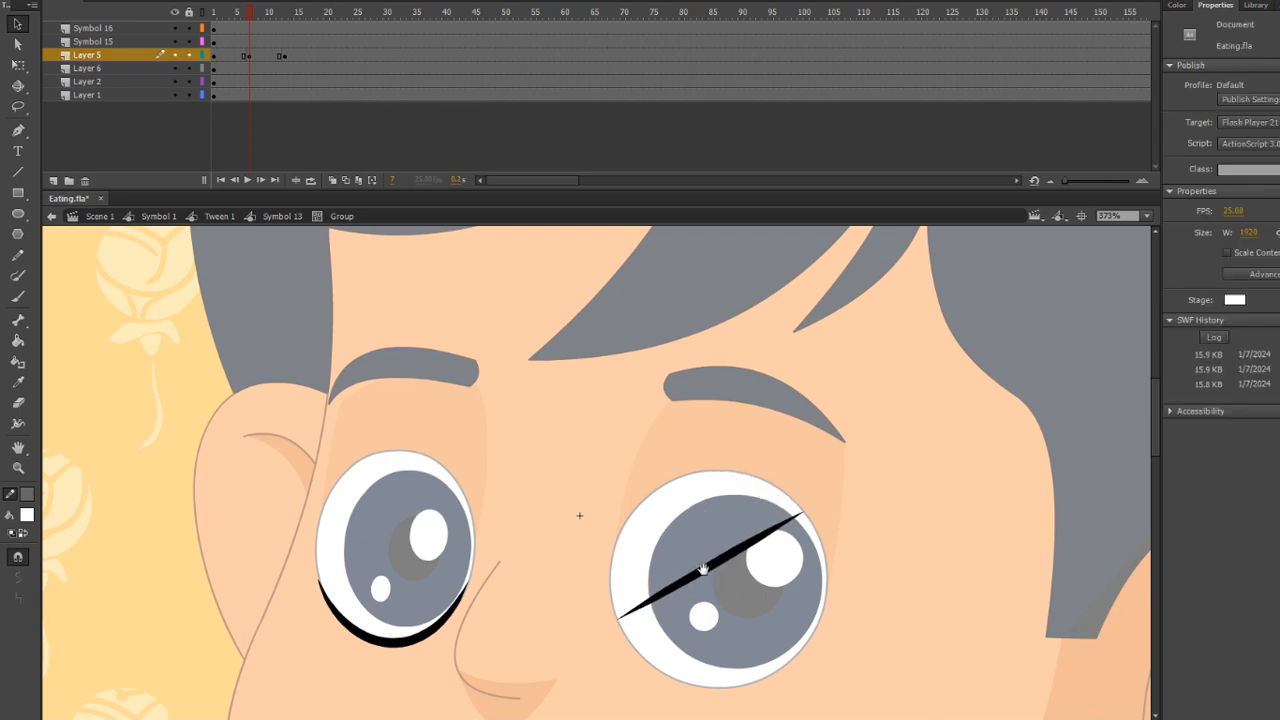
mouse_move(758, 487)
left_mouse_down()
mouse_move(766, 590)
mouse_move(777, 577)
left_mouse_up()
left_click_drag(570, 594, 563, 578)
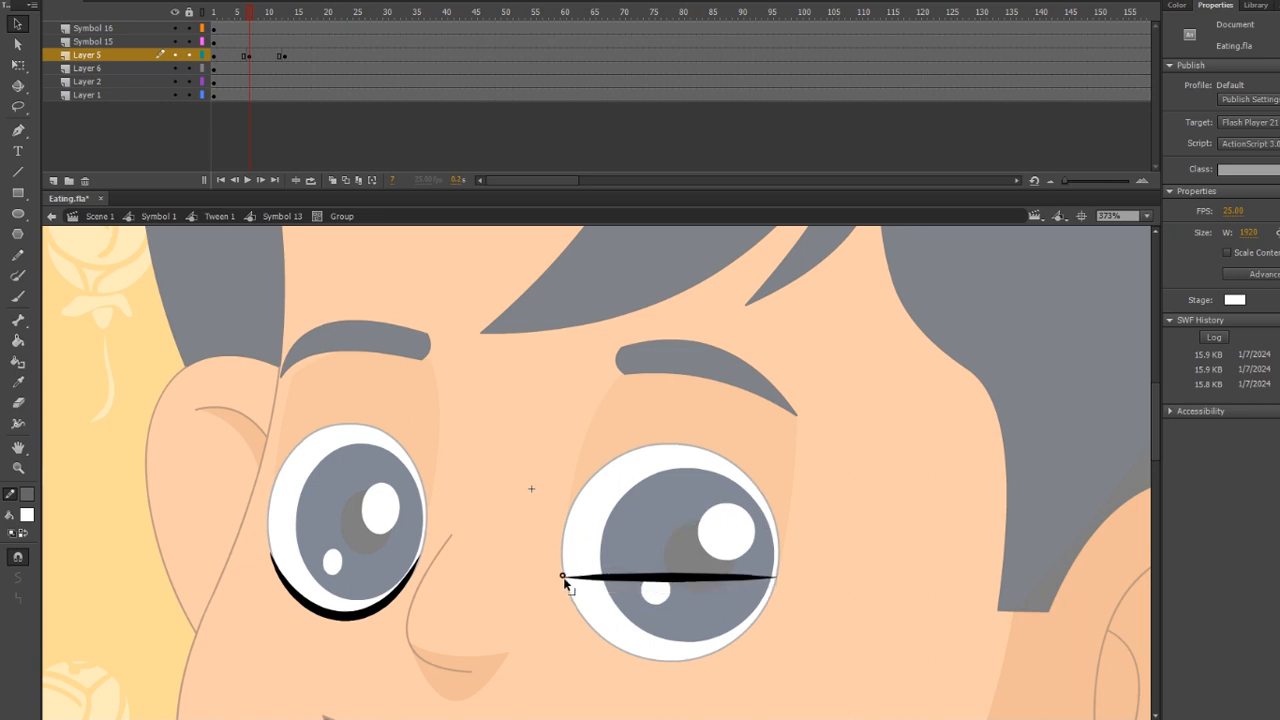
mouse_move(668, 581)
left_mouse_down()
mouse_move(665, 655)
mouse_move(678, 664)
left_mouse_up()
Refine both curve handles of the right lash line to make it follow the eye's lower outline
key("a")
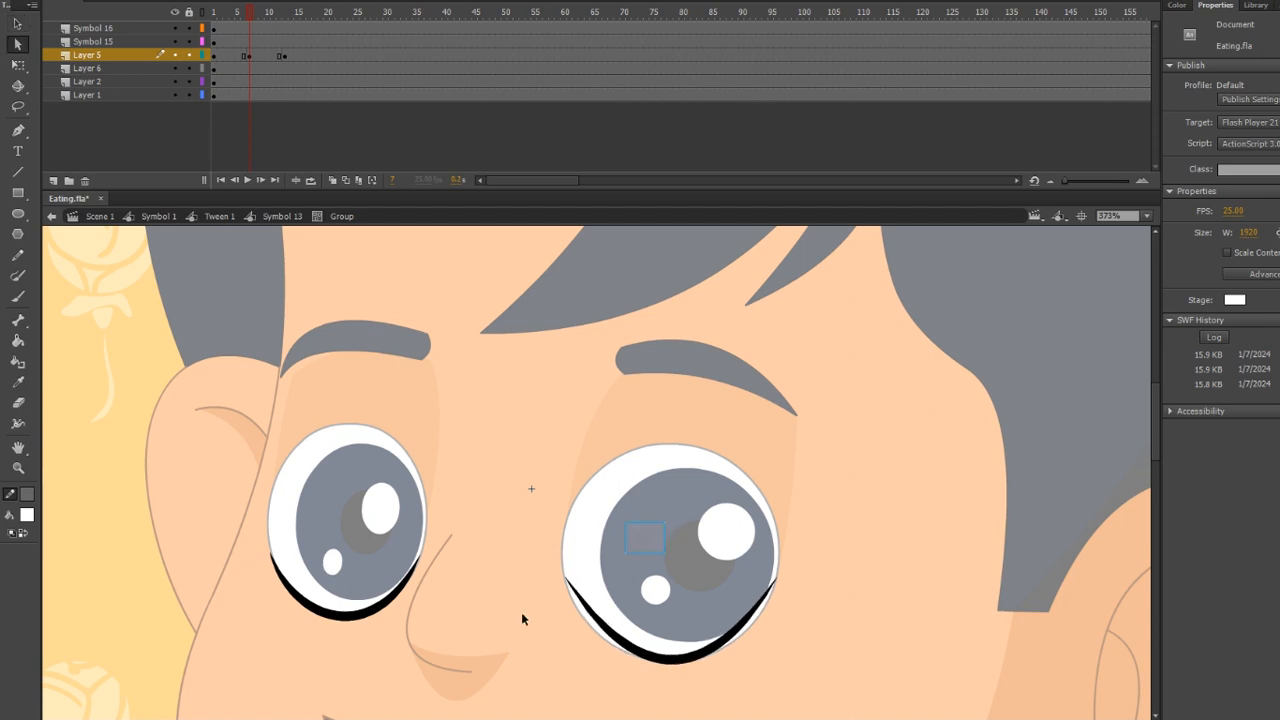
left_click(590, 611)
left_click_drag(644, 537, 646, 505)
left_click_drag(640, 662, 606, 658)
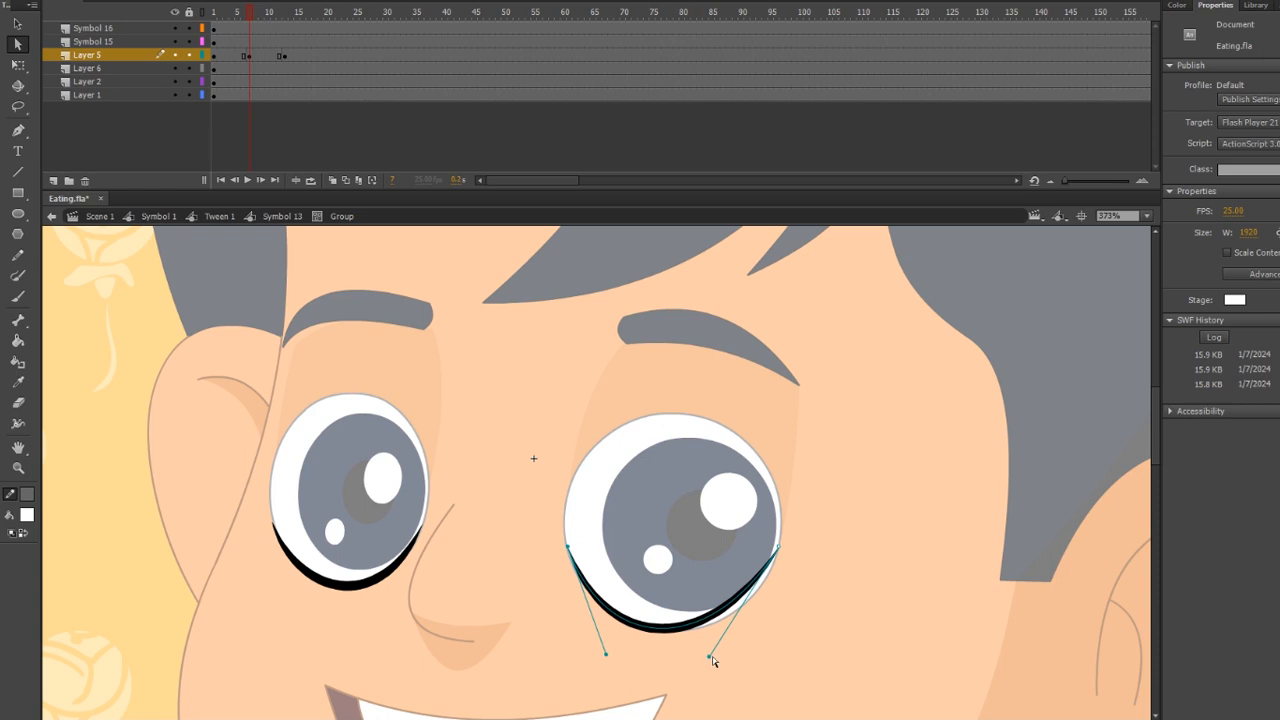
left_click_drag(713, 661, 766, 651)
key("v")
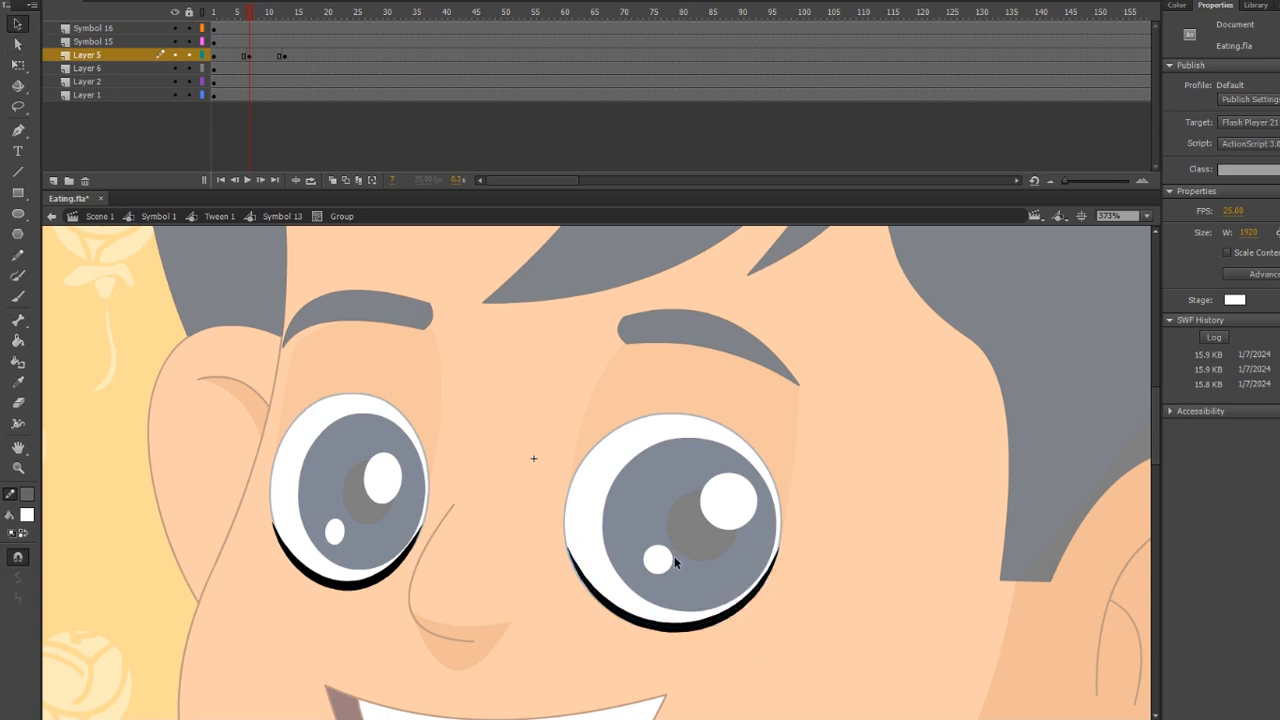
key("a")
left_click(563, 562)
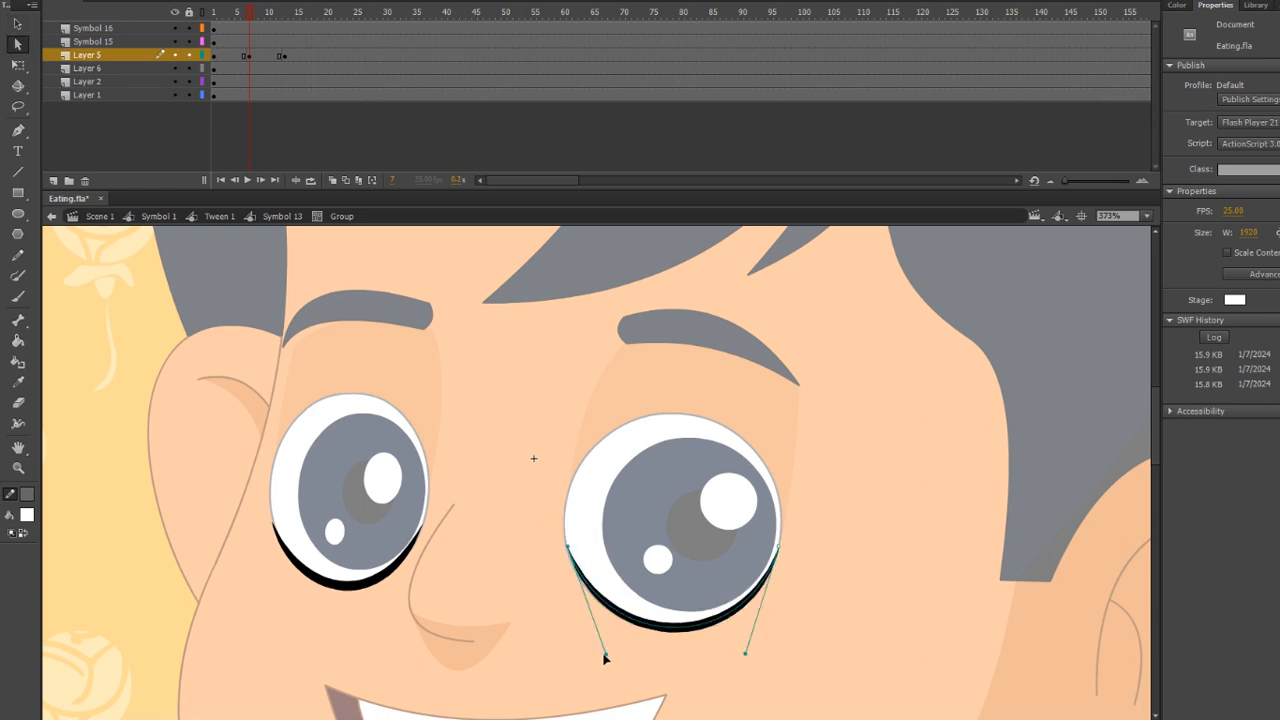
left_click_drag(607, 657, 593, 653)
key("v")
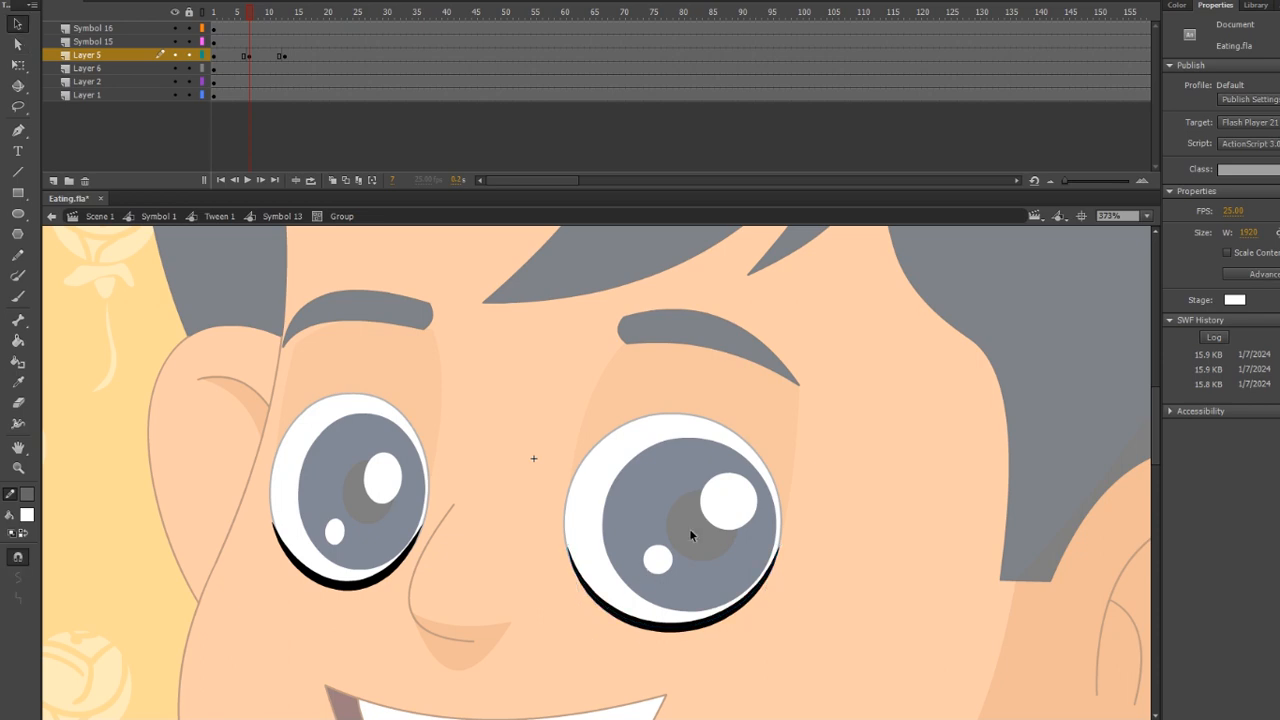
Leave and ungroup the lowered lash lines, then create shape tweens between the keyframes on Layer 5
double_click(679, 538)
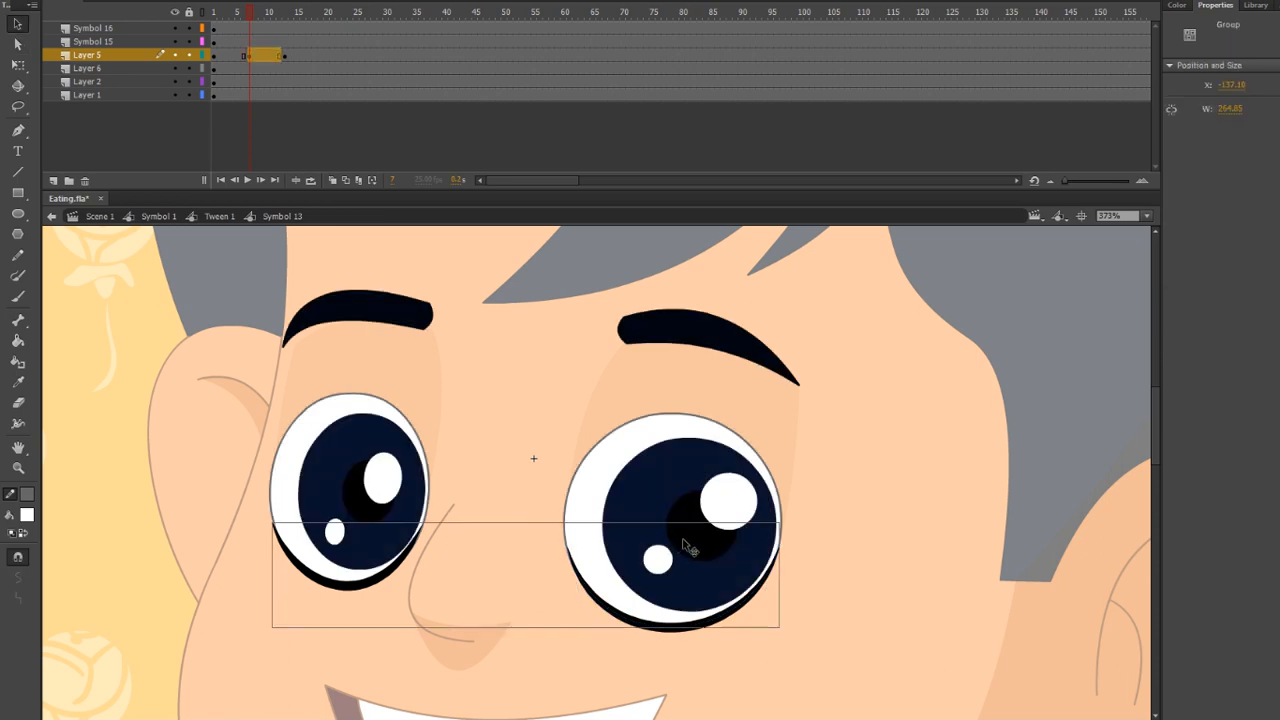
key("ctrl+shift+g")
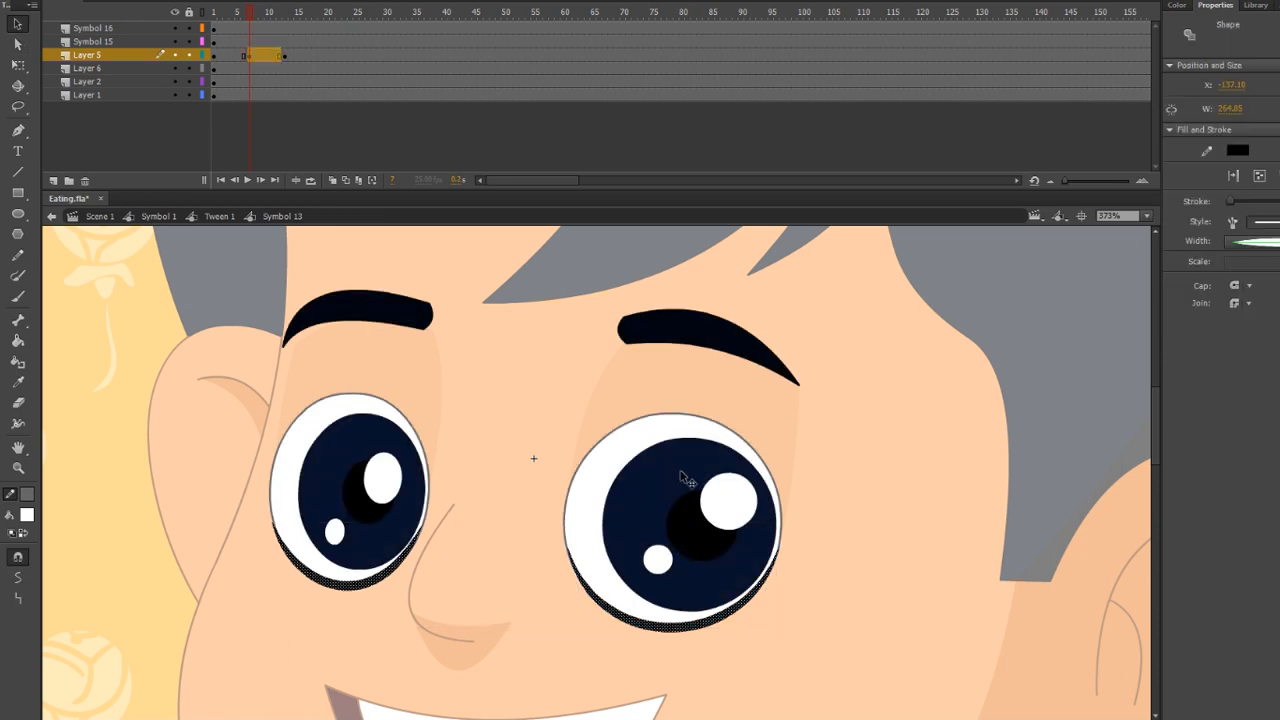
left_click(258, 55)
right_click(250, 55)
left_click(266, 84)
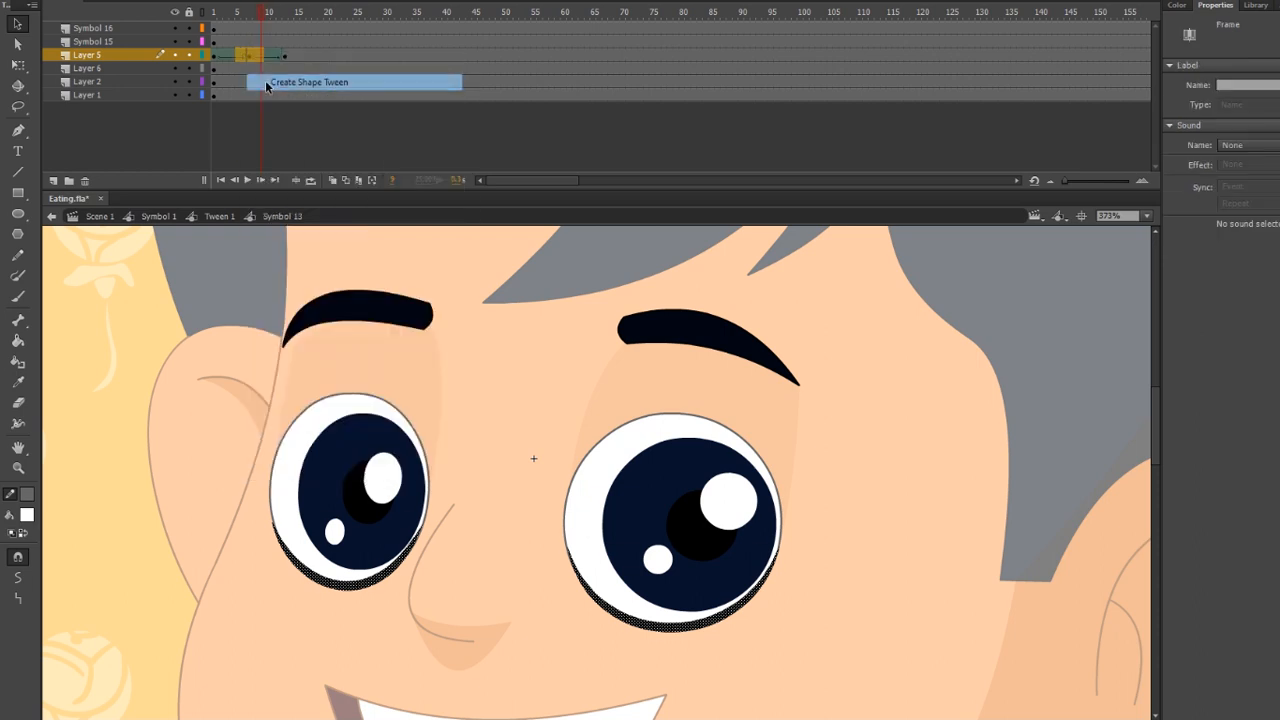
Preview the lash line movement and hide Layer 6, Layer 2 and Layer 1
left_click_drag(252, 14, 174, 41)
left_click(175, 12)
left_click(176, 55)
Insert keyframes at frames 7 and 13 on Symbol 15 and Symbol 16, and lower both eyebrows slightly at frame 7
left_click(285, 42)
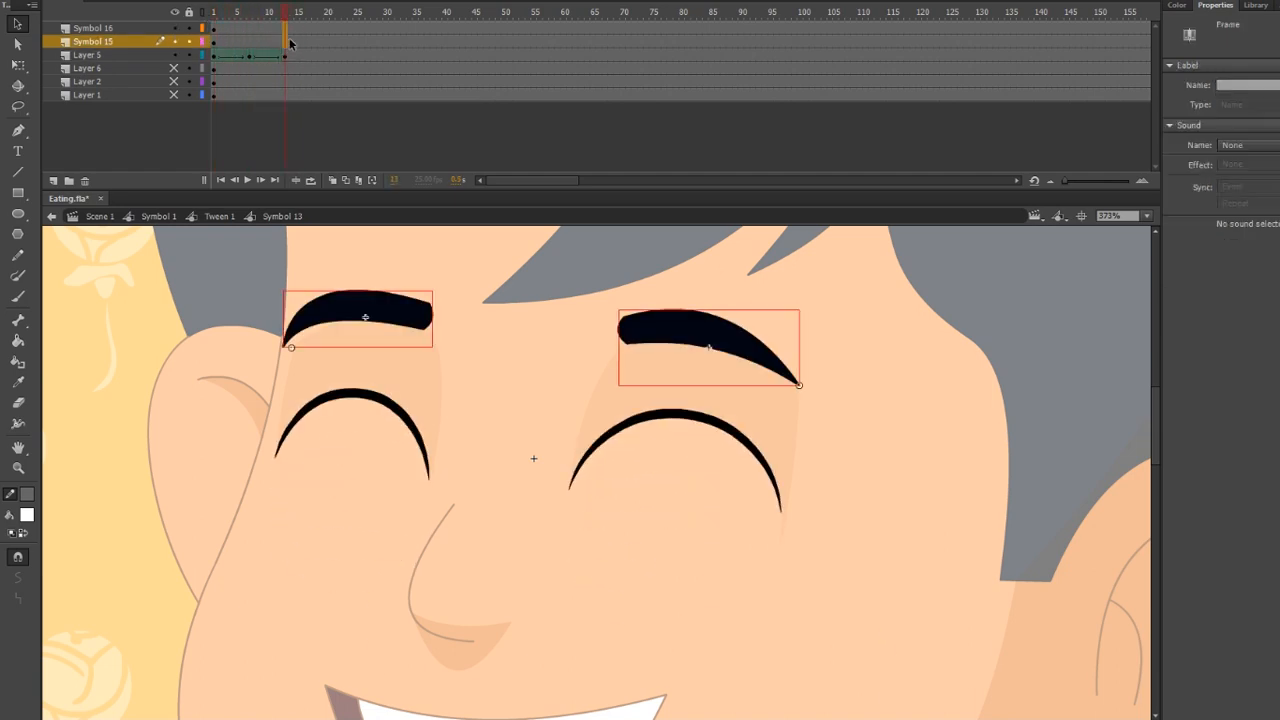
left_click(250, 42)
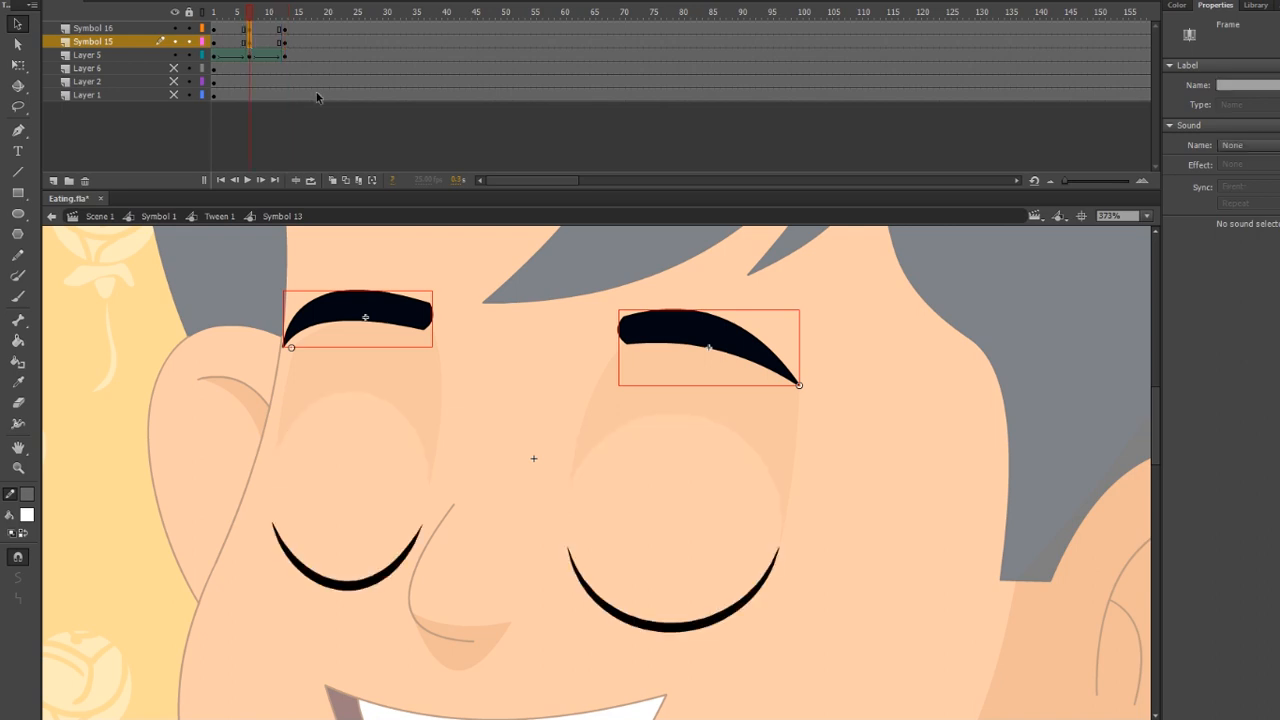
key("Down")
key("Down")
key("Down")
key("Down")
key("Down")
key("Down")
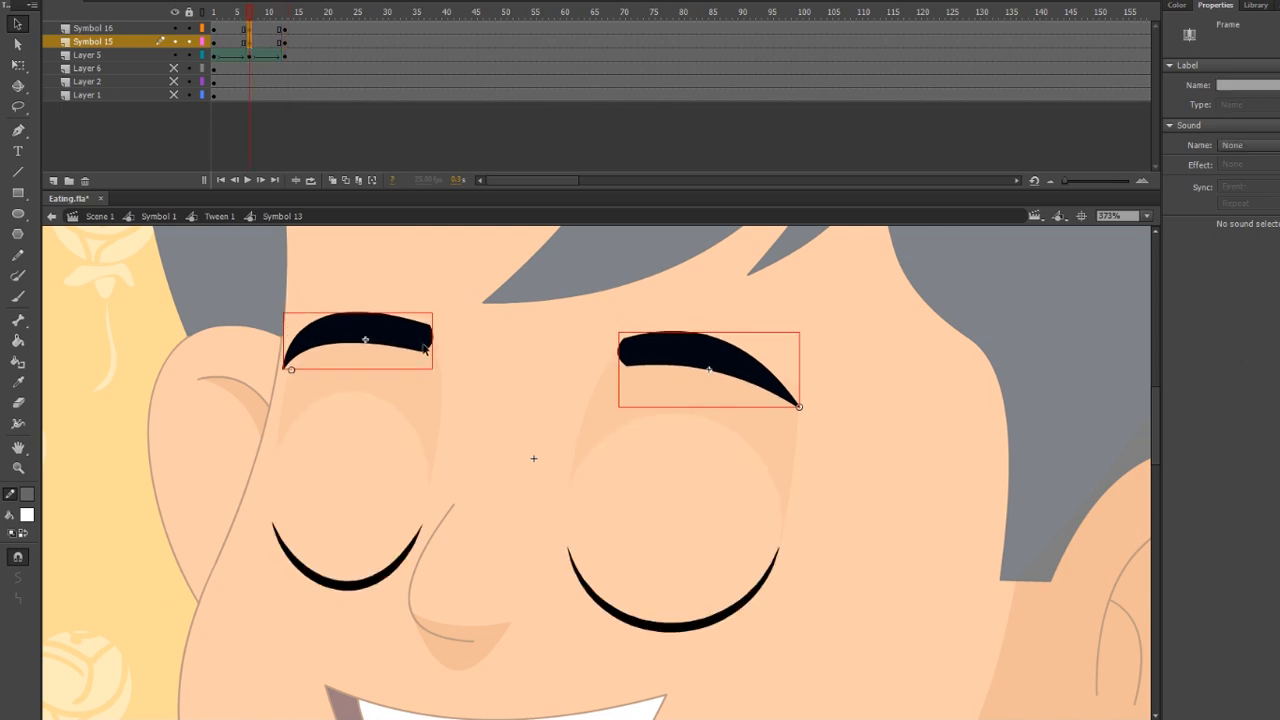
Rotate both eyebrows slightly at frame 7 with the Free Transform tool so their inner ends tilt downward
left_click_drag(467, 295, 408, 358)
key("q")
left_click_drag(442, 318, 463, 339)
left_click_drag(547, 316, 607, 353)
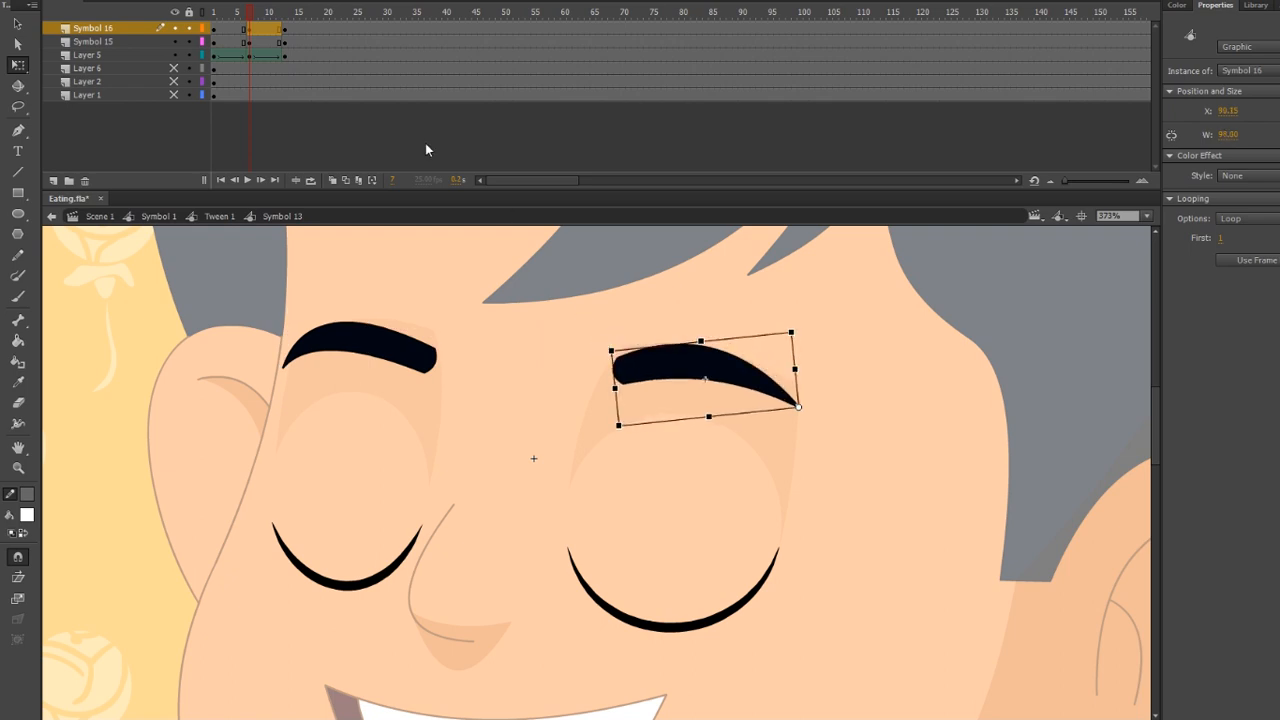
Create classic tweens between the eyebrow keyframes on Symbol 15 and Symbol 16, and show Layer 6, Layer 2 and Layer 1 again
left_click_drag(238, 28, 265, 45)
right_click(266, 36)
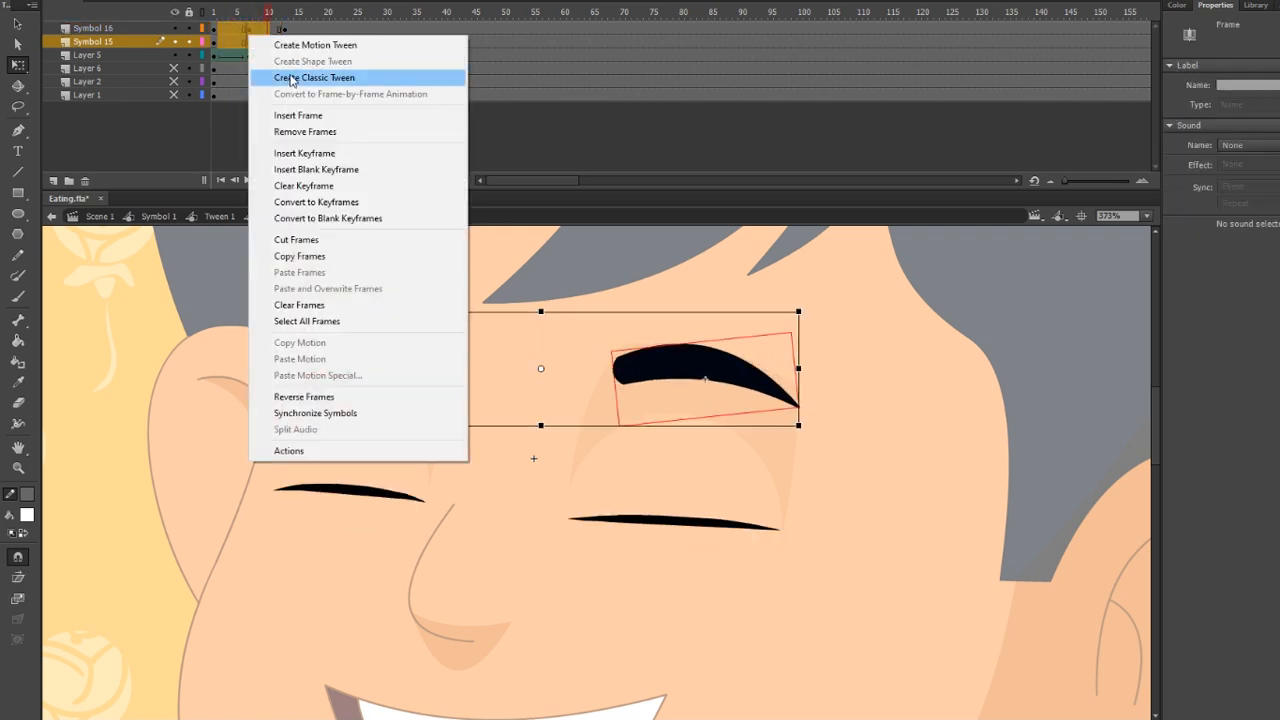
left_click(305, 77)
key("Return")
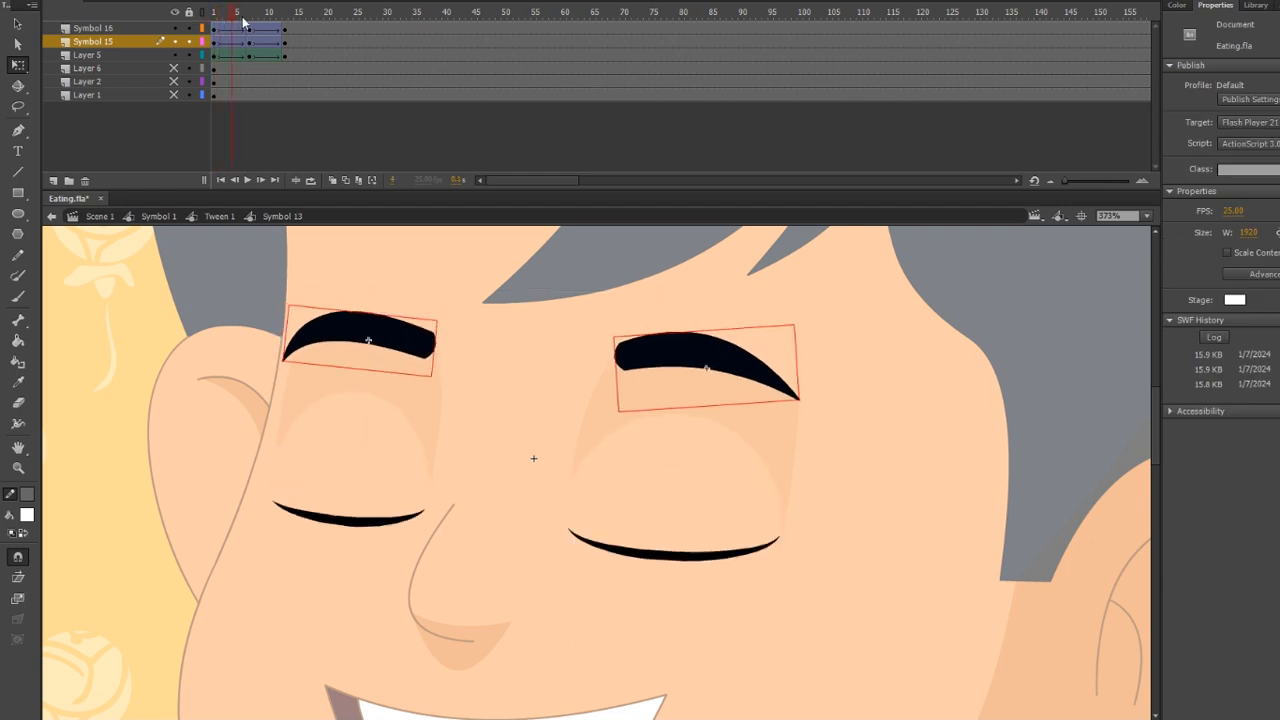
left_click_drag(174, 68, 174, 95)
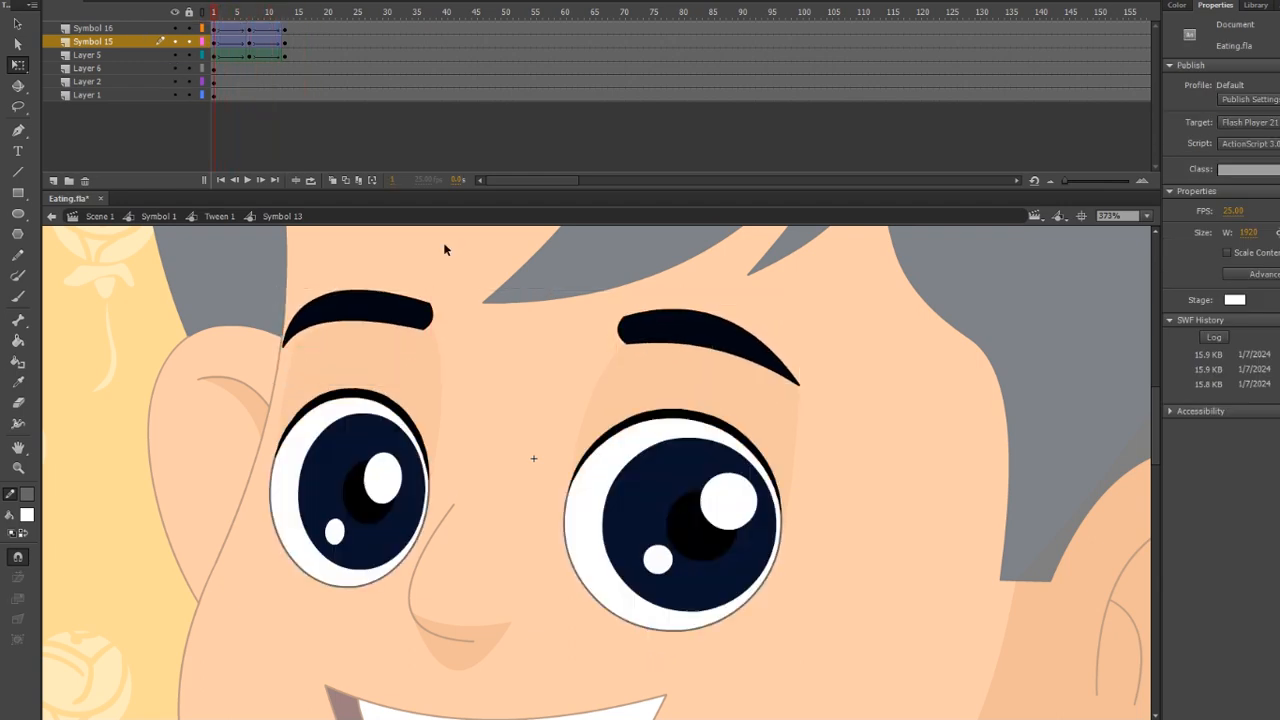
Copy the white fills of both eyes on Layer 1
key("v")
left_click(382, 498)
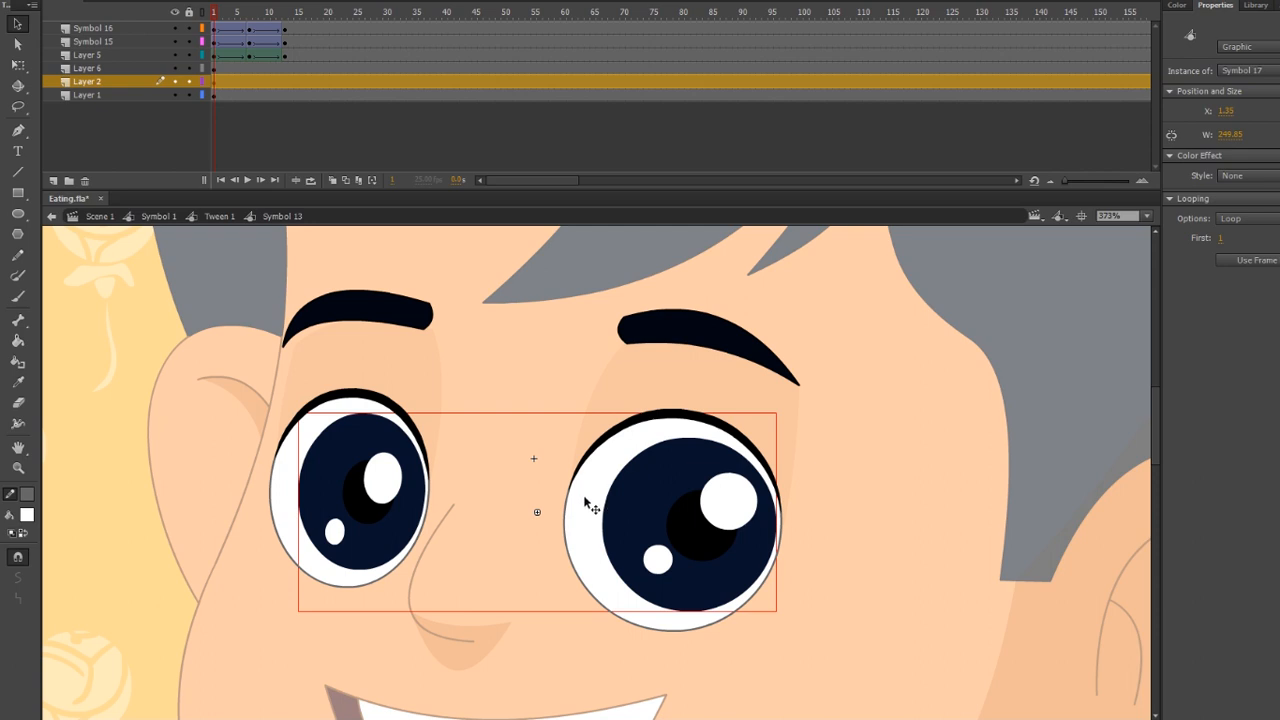
left_click(585, 505)
left_click(291, 459, "shift")
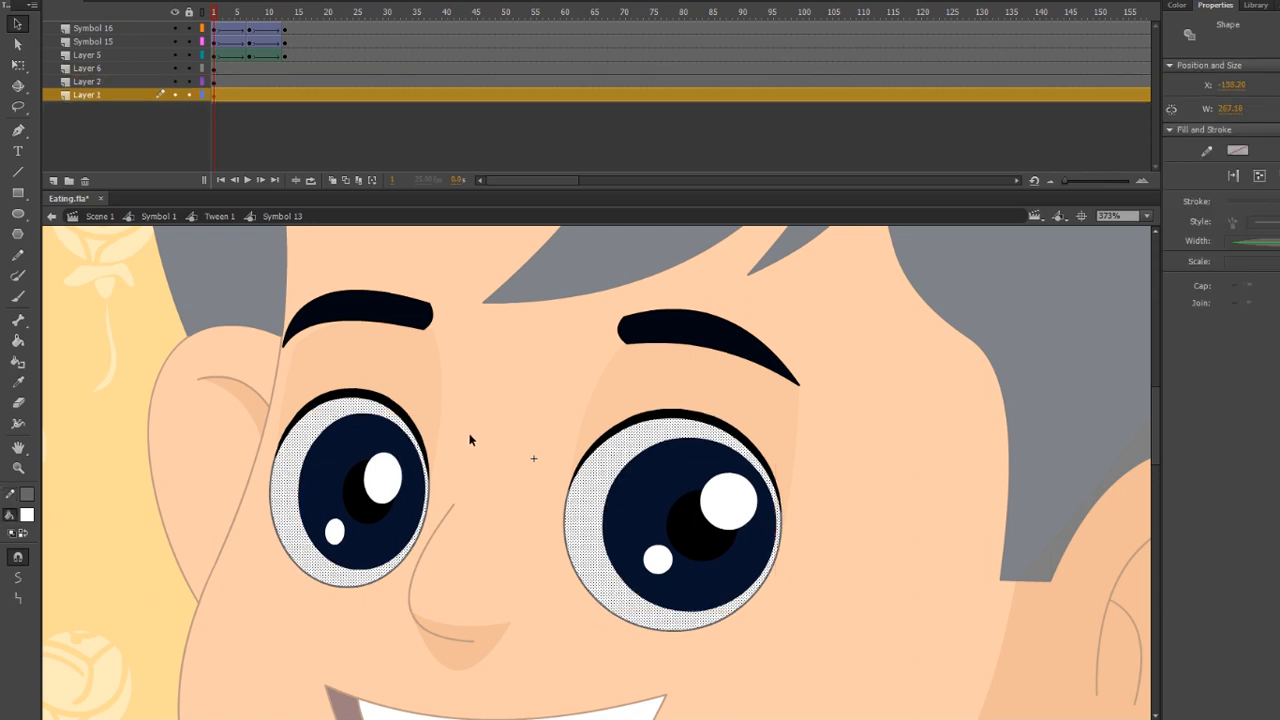
right_click(293, 456)
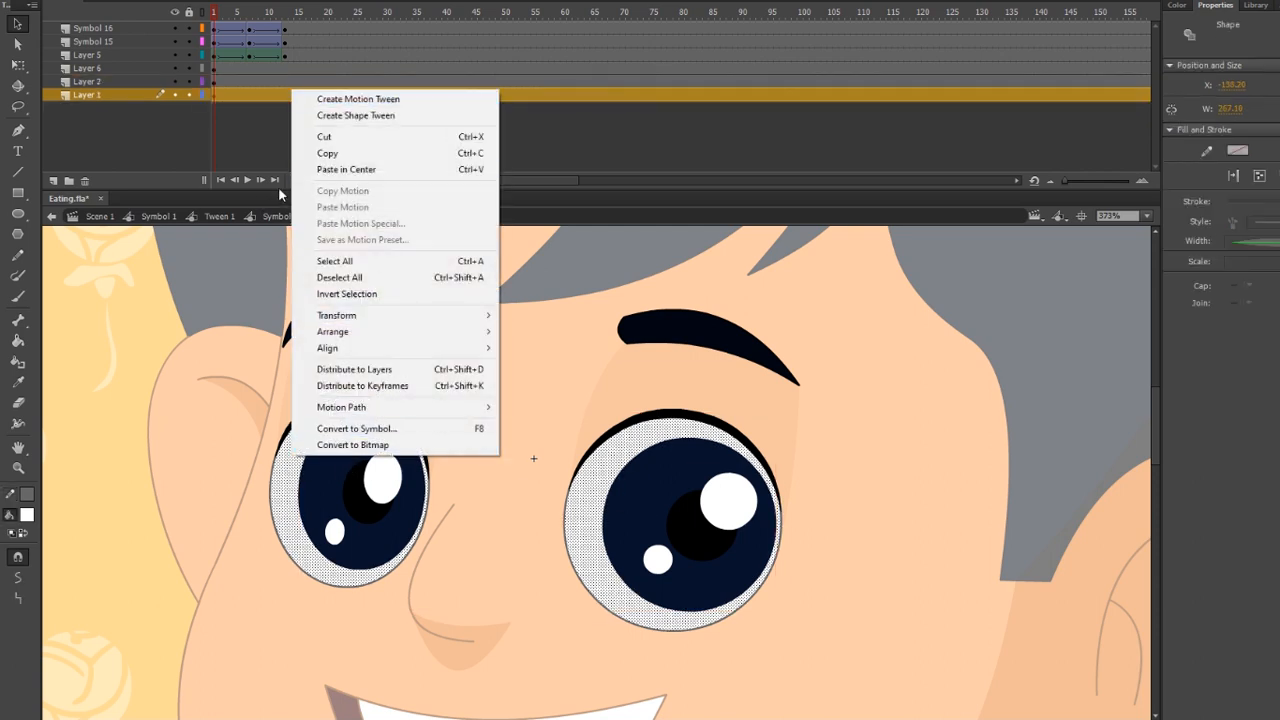
left_click(330, 155)
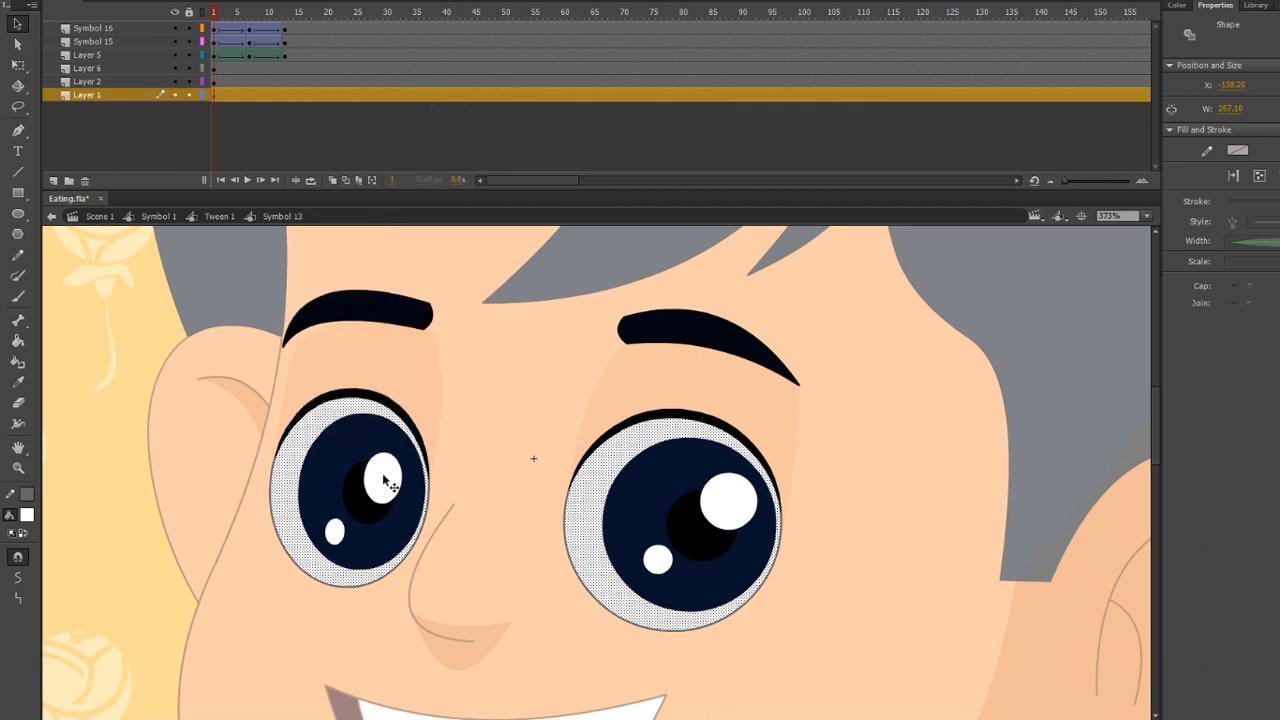
Add a new layer above Layer 2 and paste the copied eye whites in place on it
left_click(214, 81)
left_click(107, 86)
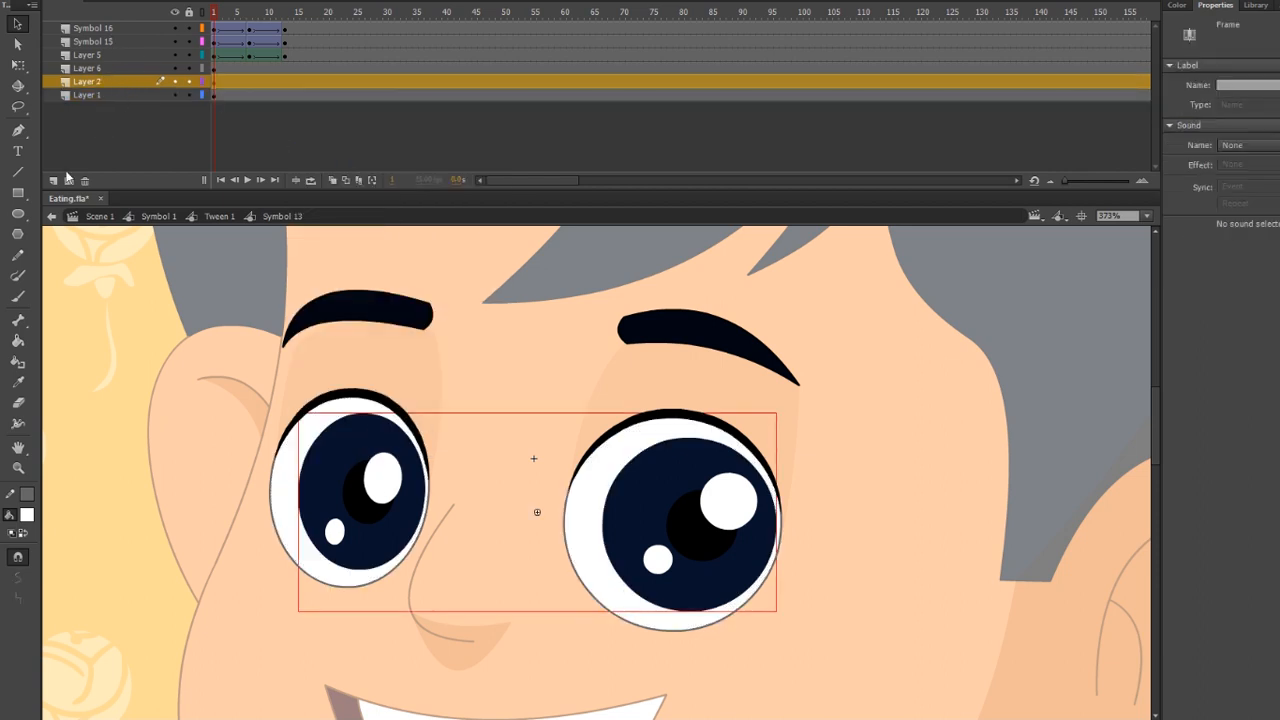
left_click(53, 182)
left_click(214, 83)
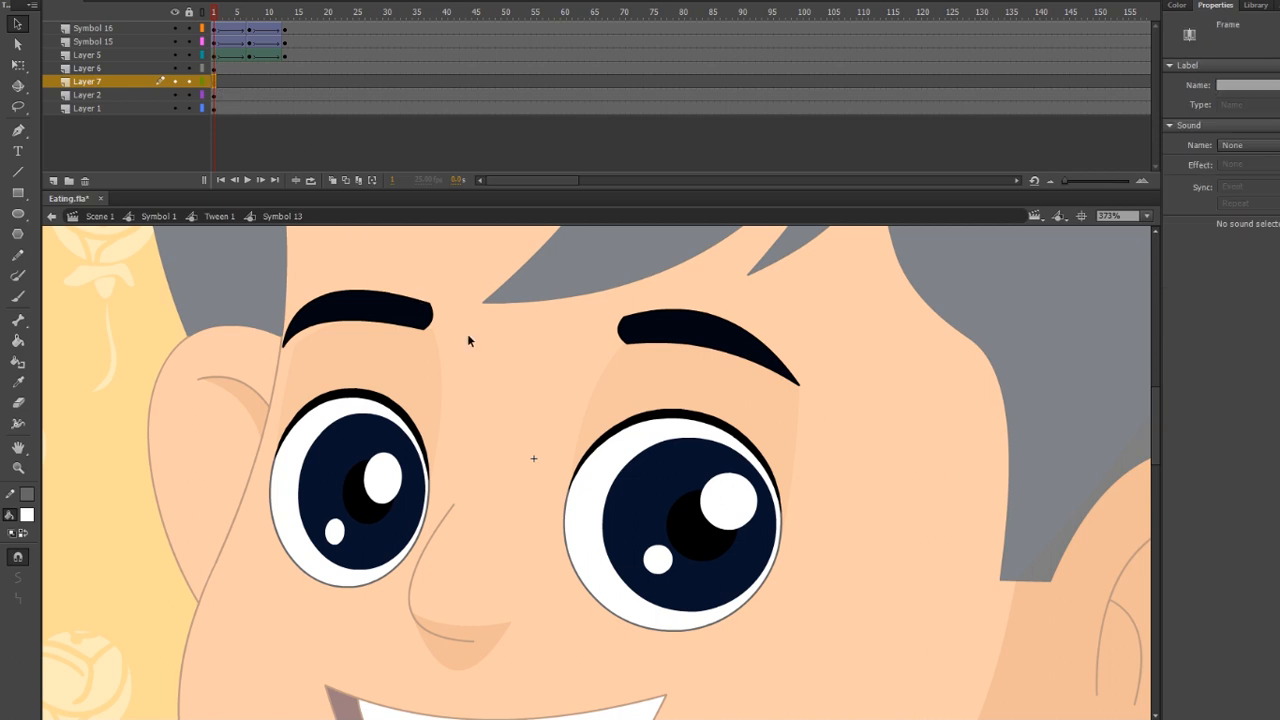
right_click(488, 444)
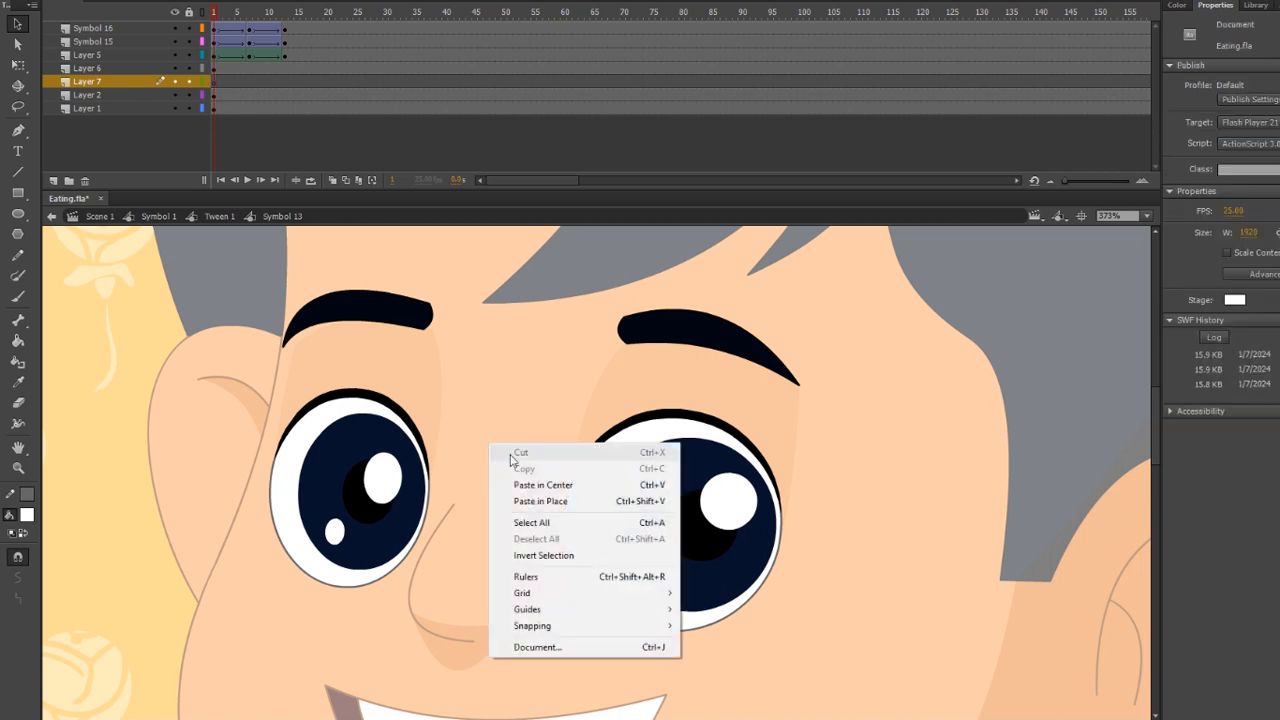
left_click(543, 500)
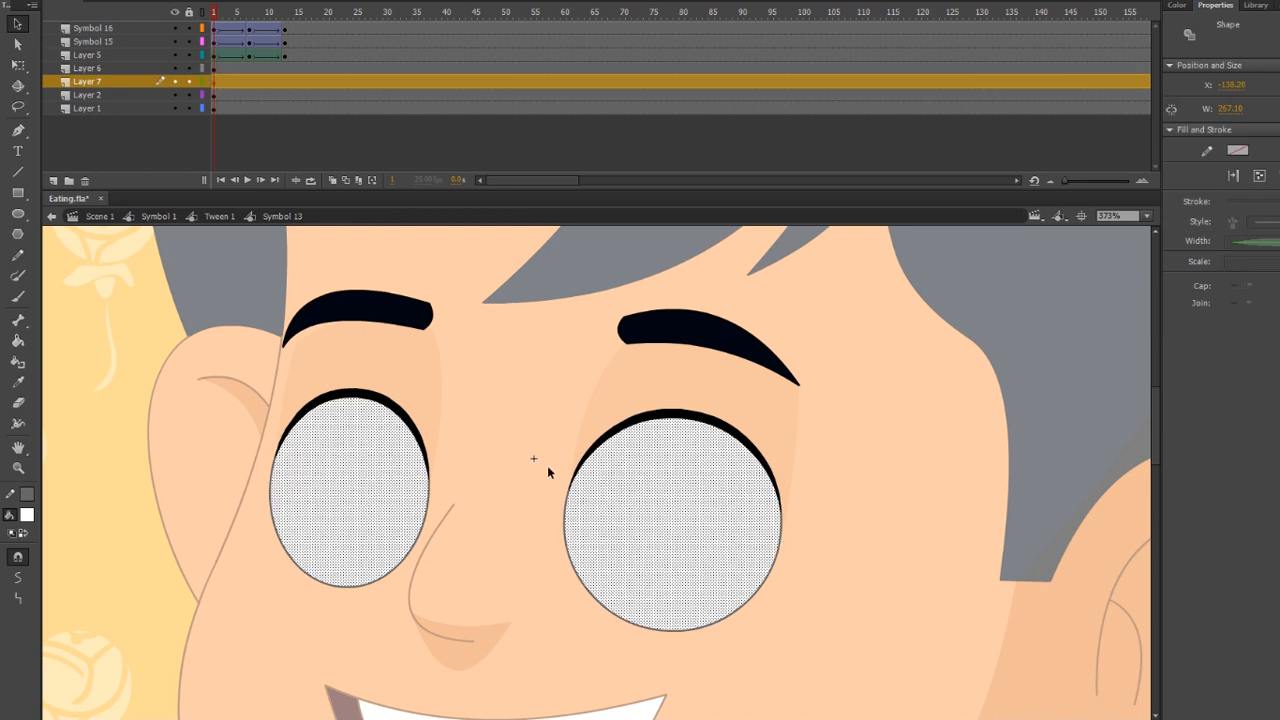
Turn Layer 7 into a mask over Layer 2, and add a new masked layer above Layer 2 with all other layers locked
right_click(97, 89)
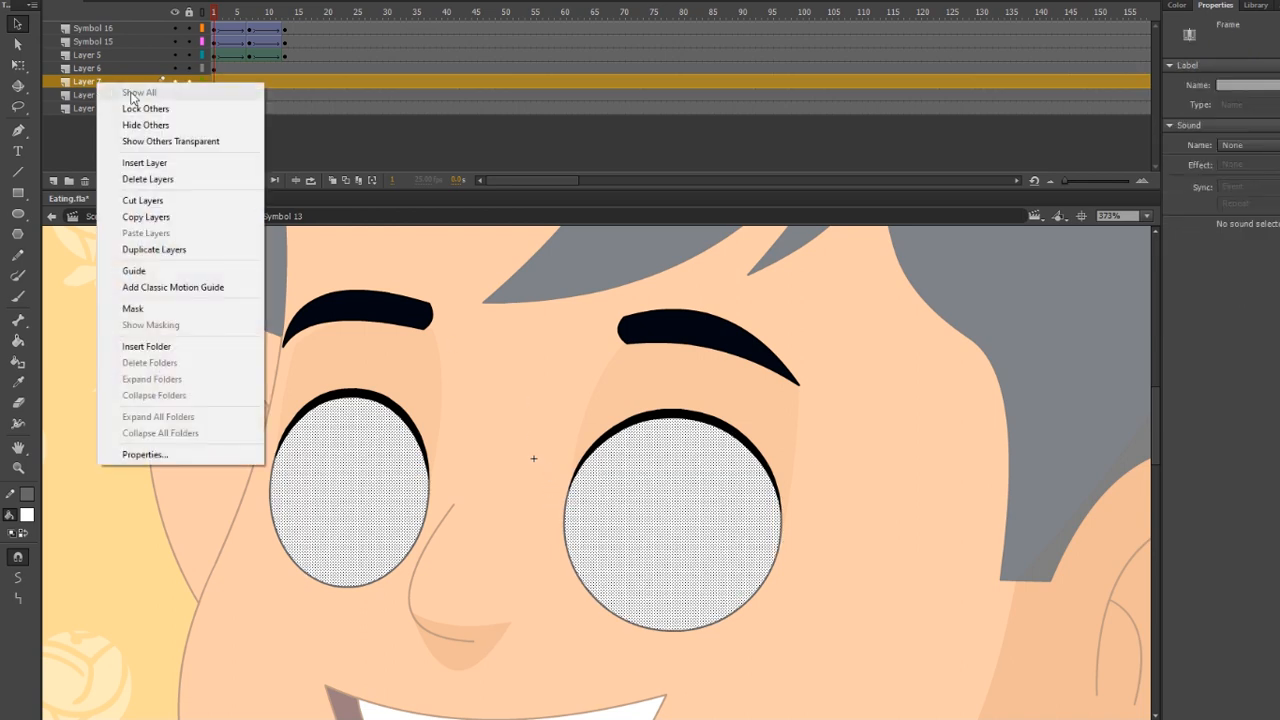
left_click(138, 310)
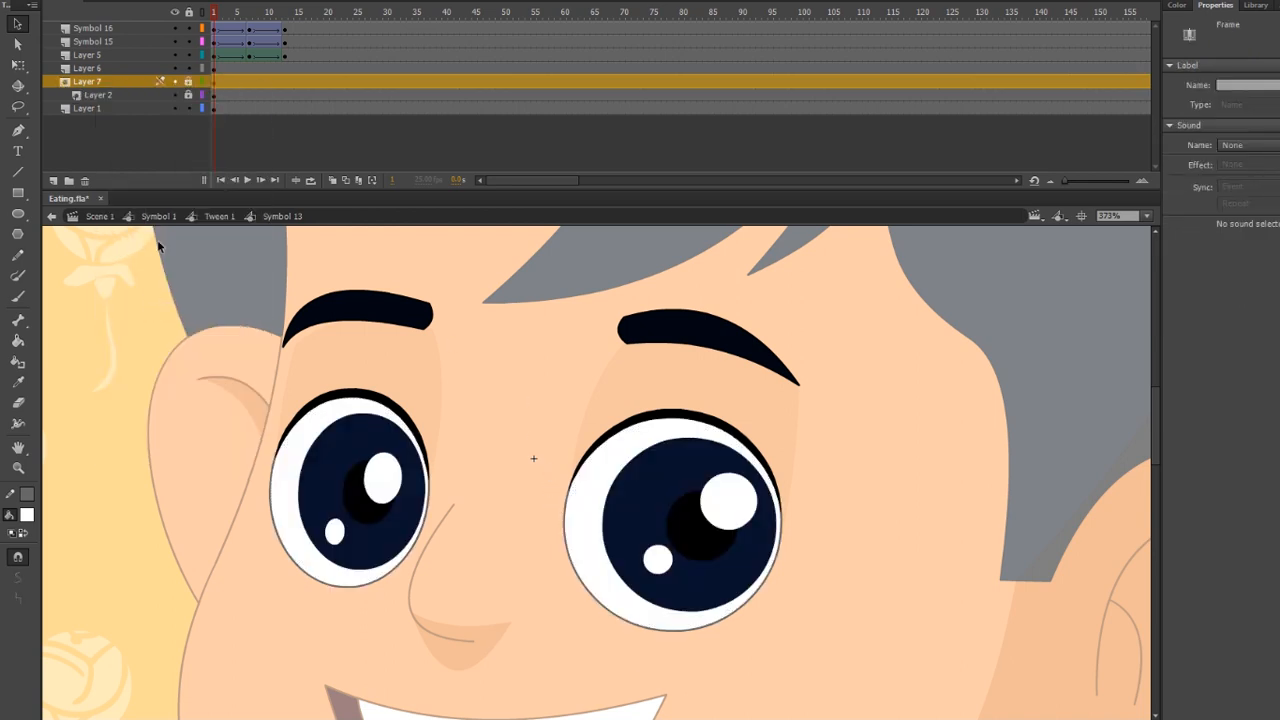
left_click(189, 13)
left_click(96, 95)
left_click(53, 180)
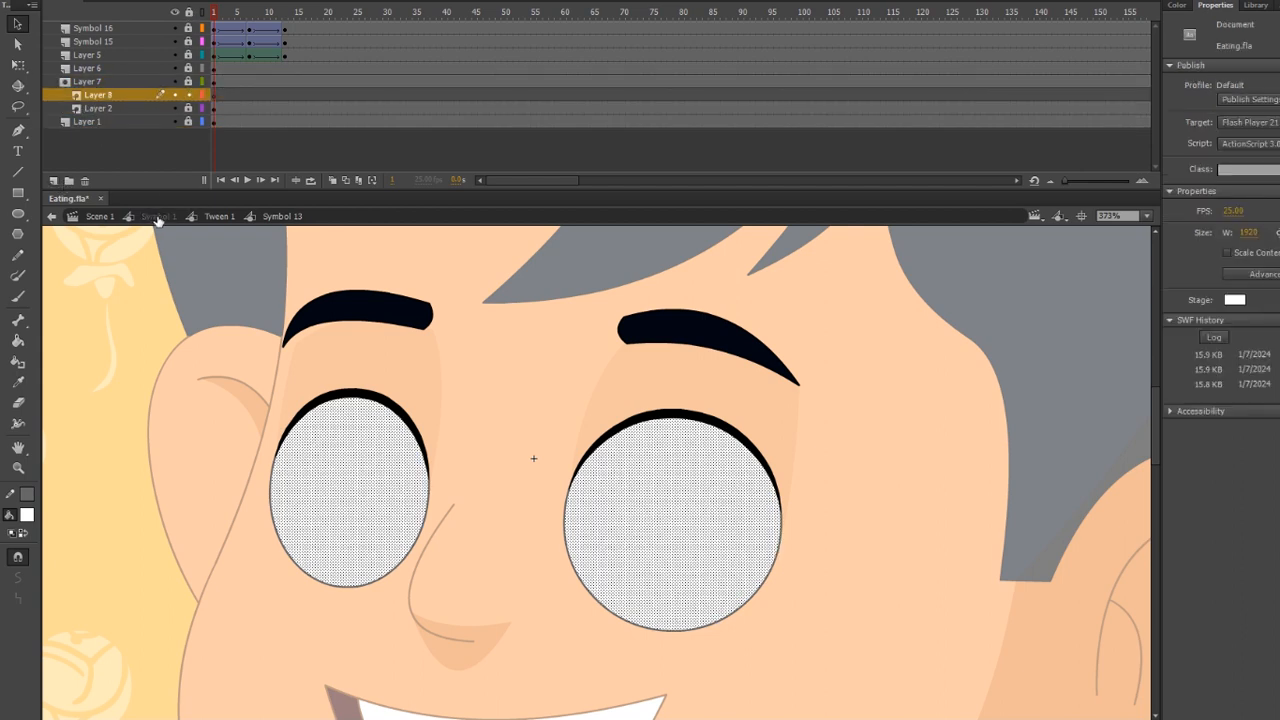
Sample the orange eyelid shading in Tween 1 as the fill color and return to editing Symbol 13
left_click(212, 216)
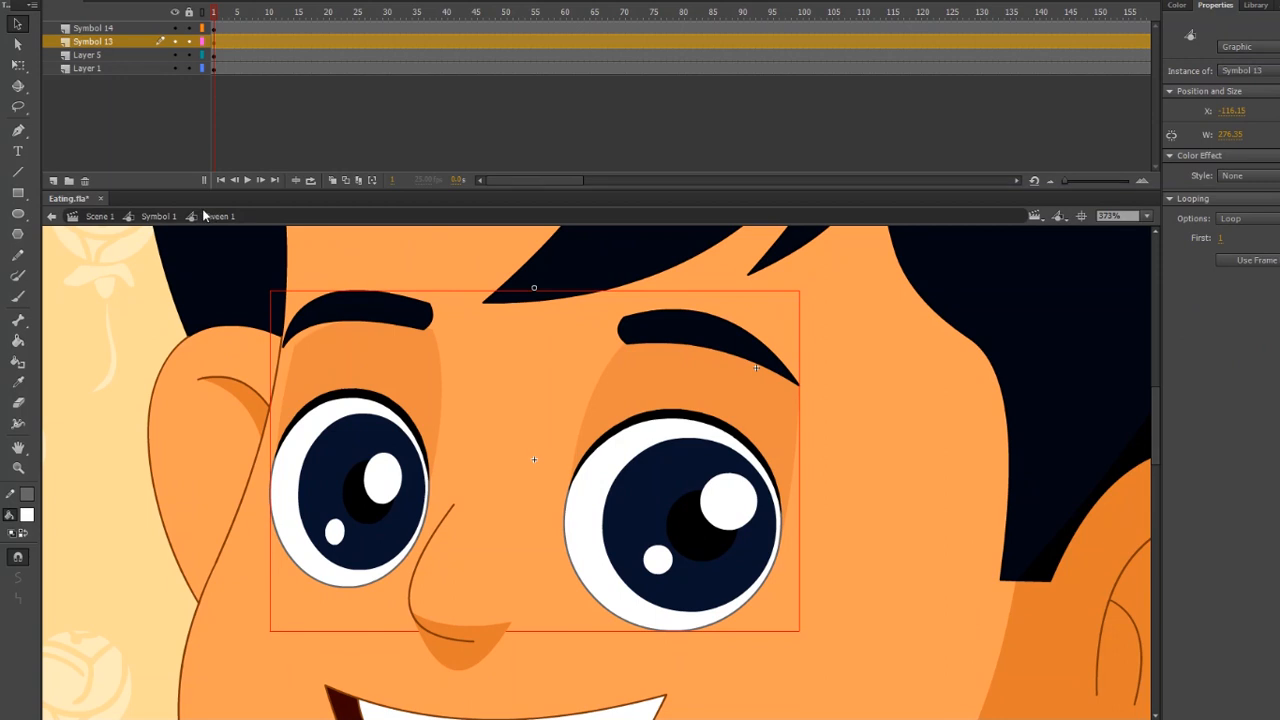
left_click(24, 516)
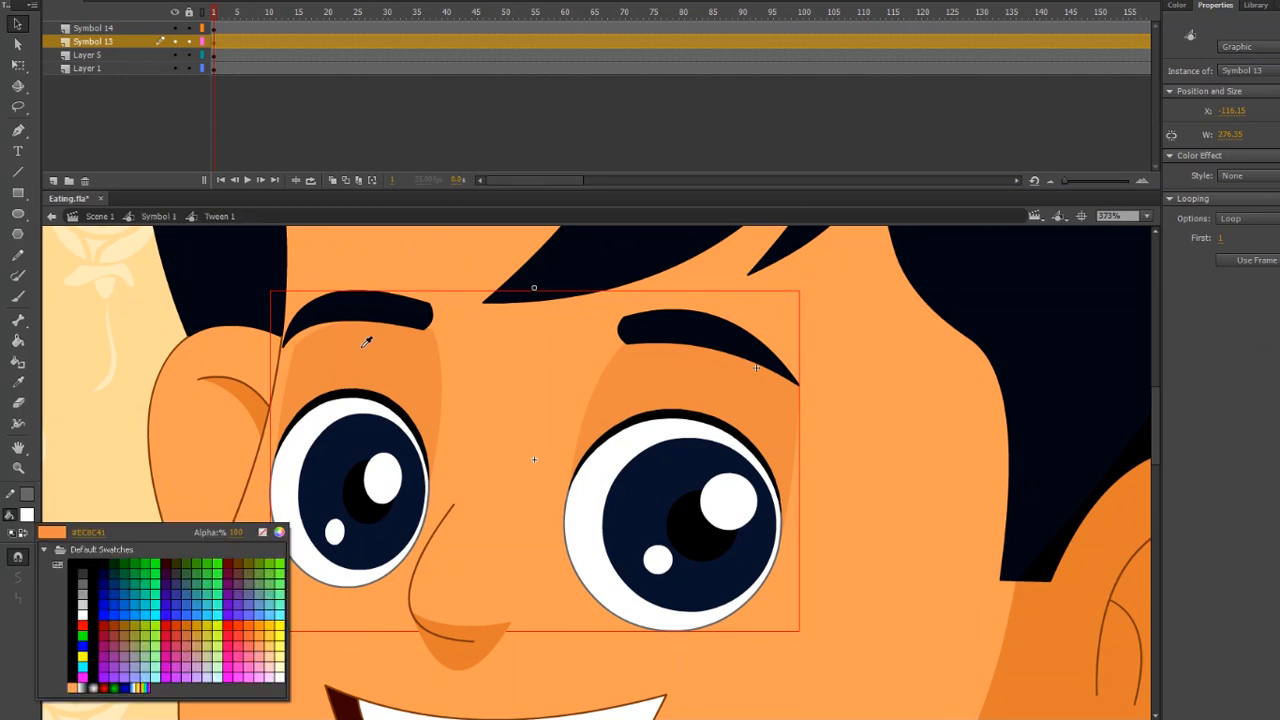
left_click(366, 354)
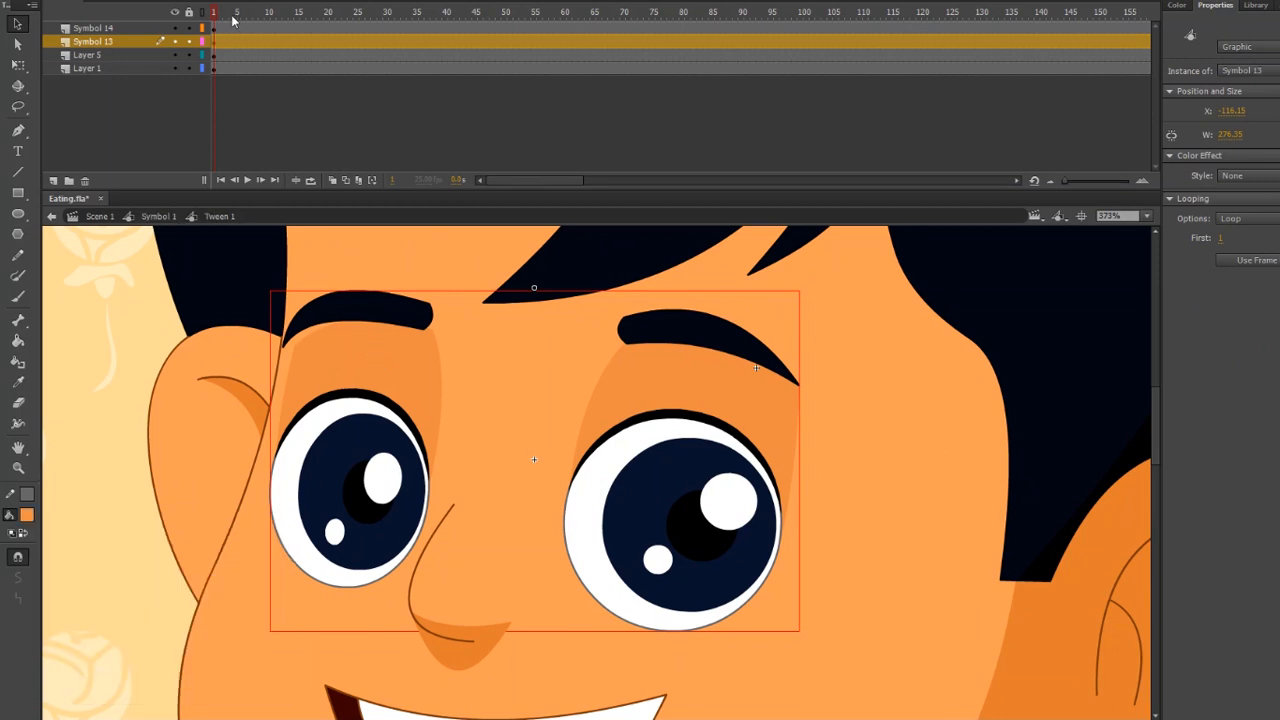
mouse_move(233, 20)
left_mouse_down()
mouse_move(318, 20)
mouse_move(213, 20)
left_mouse_up()
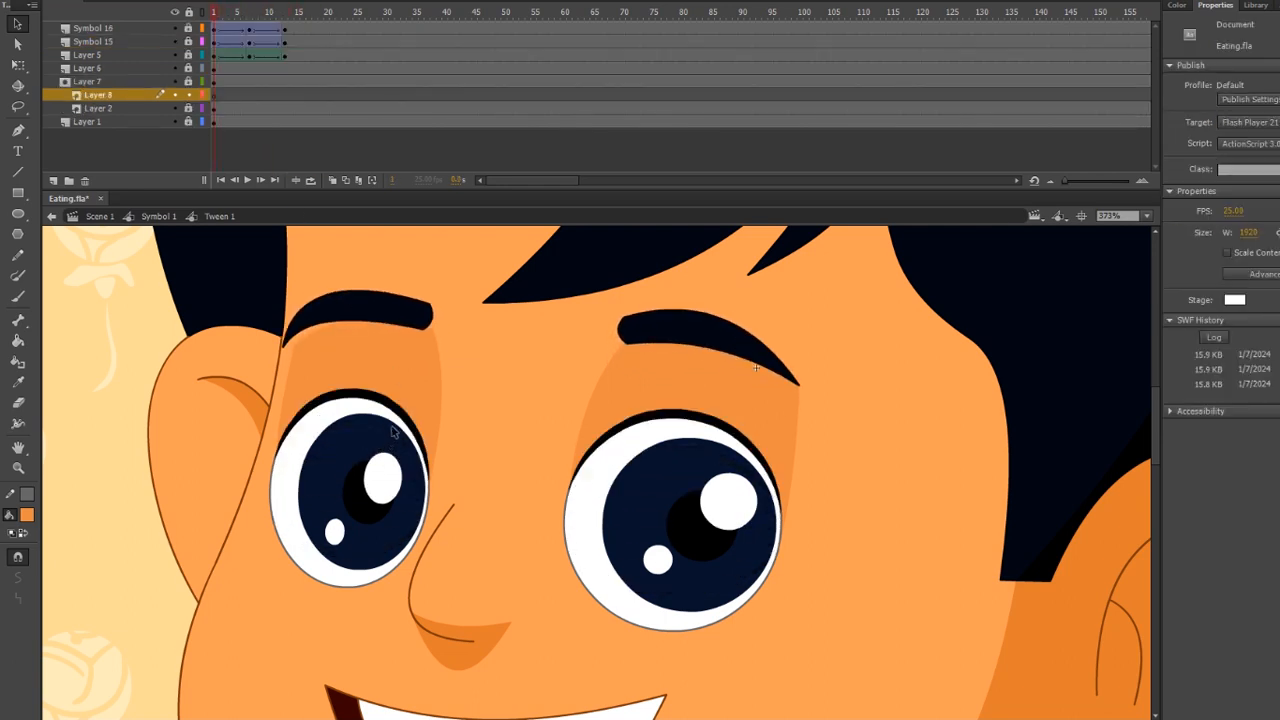
double_click(393, 430)
Draw an orange rectangle over the left eyebrow area on Layer 8, without an outline and with its lower edge bent upward
key("r")
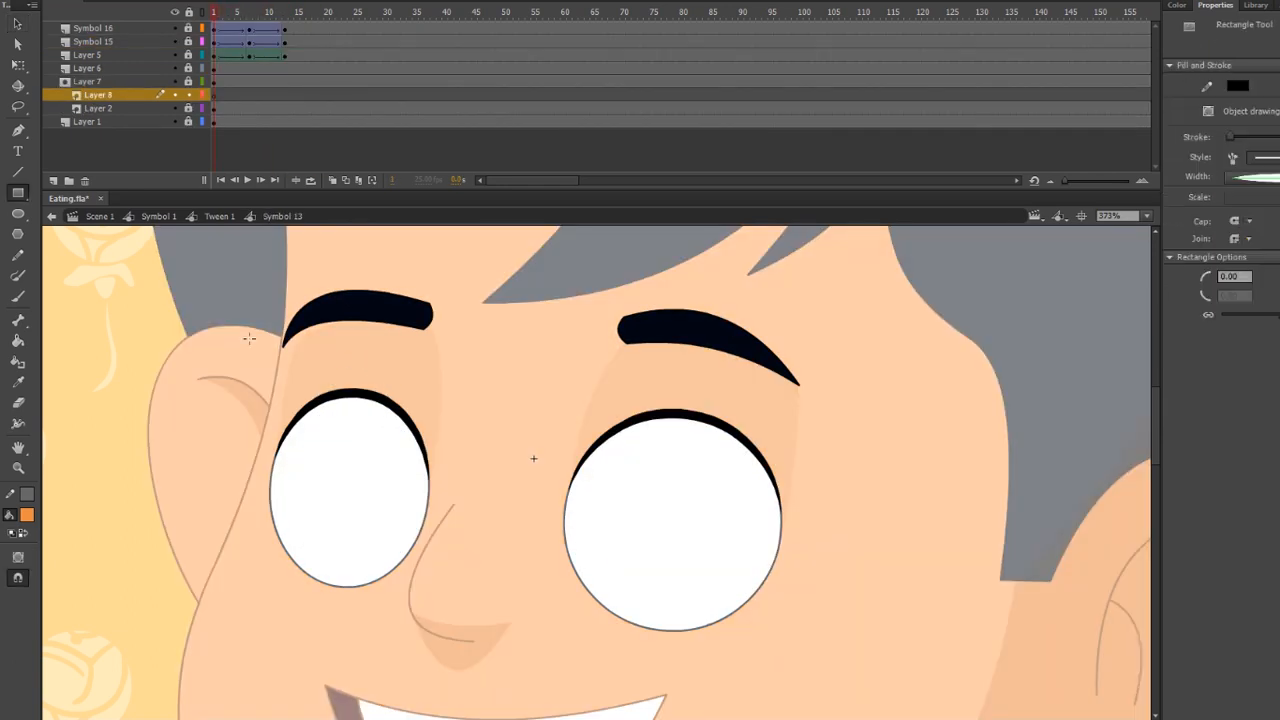
mouse_move(218, 302)
left_mouse_down()
mouse_move(409, 394)
mouse_move(509, 460)
mouse_move(436, 376)
left_mouse_up()
double_click(468, 462)
key("Delete")
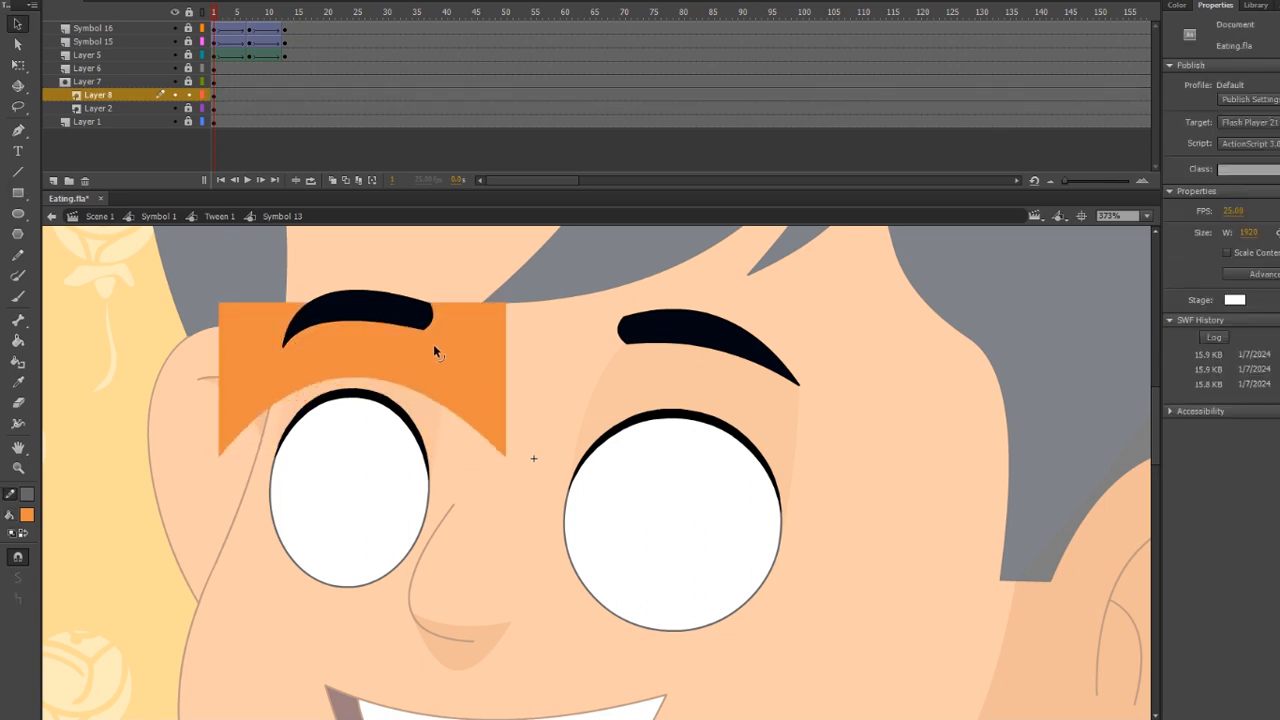
Pull the orange shape's lower corners to the sides of the left eye, group the shape and open the group
left_click_drag(257, 493, 268, 493)
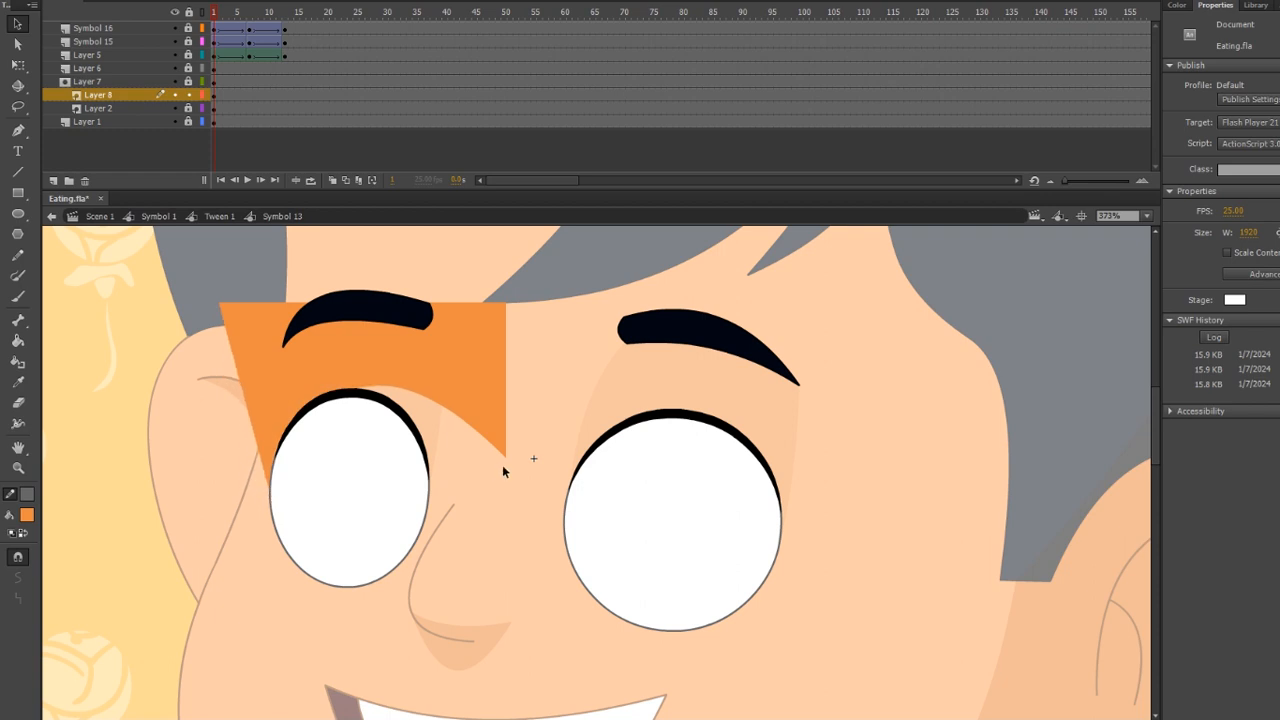
left_click_drag(506, 456, 431, 478)
left_click(449, 389)
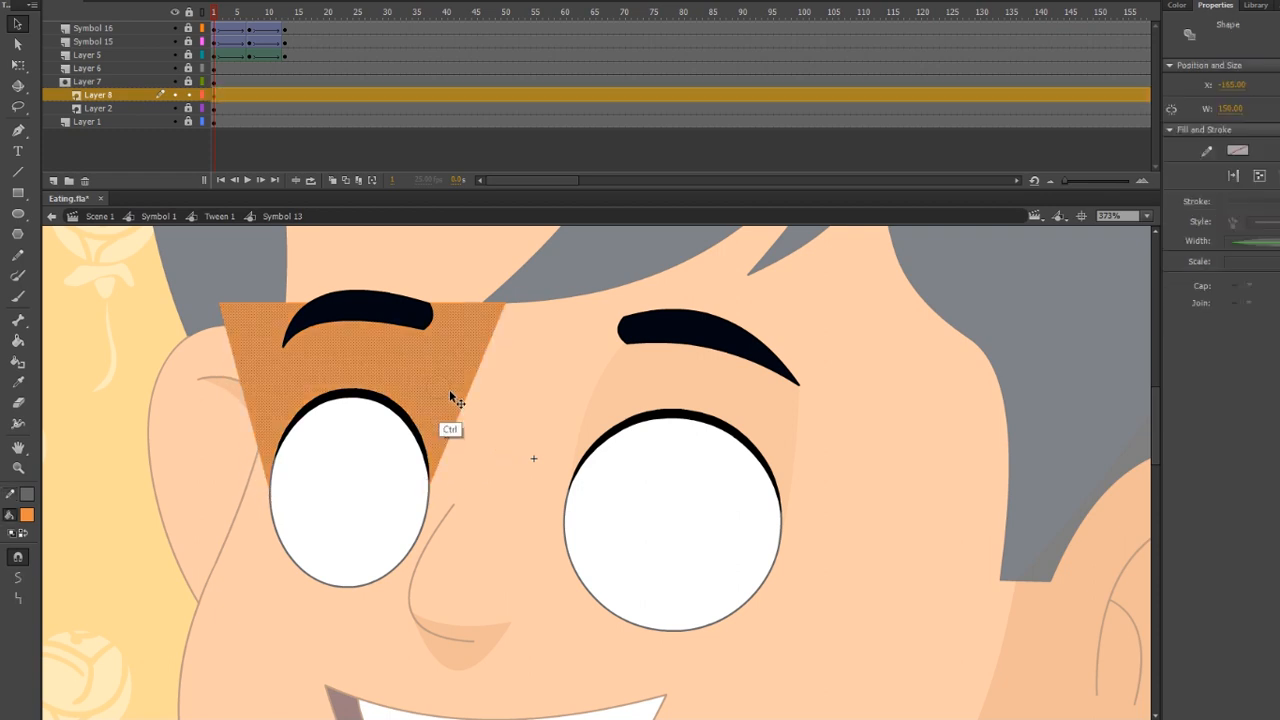
key("ctrl+g")
double_click(458, 395)
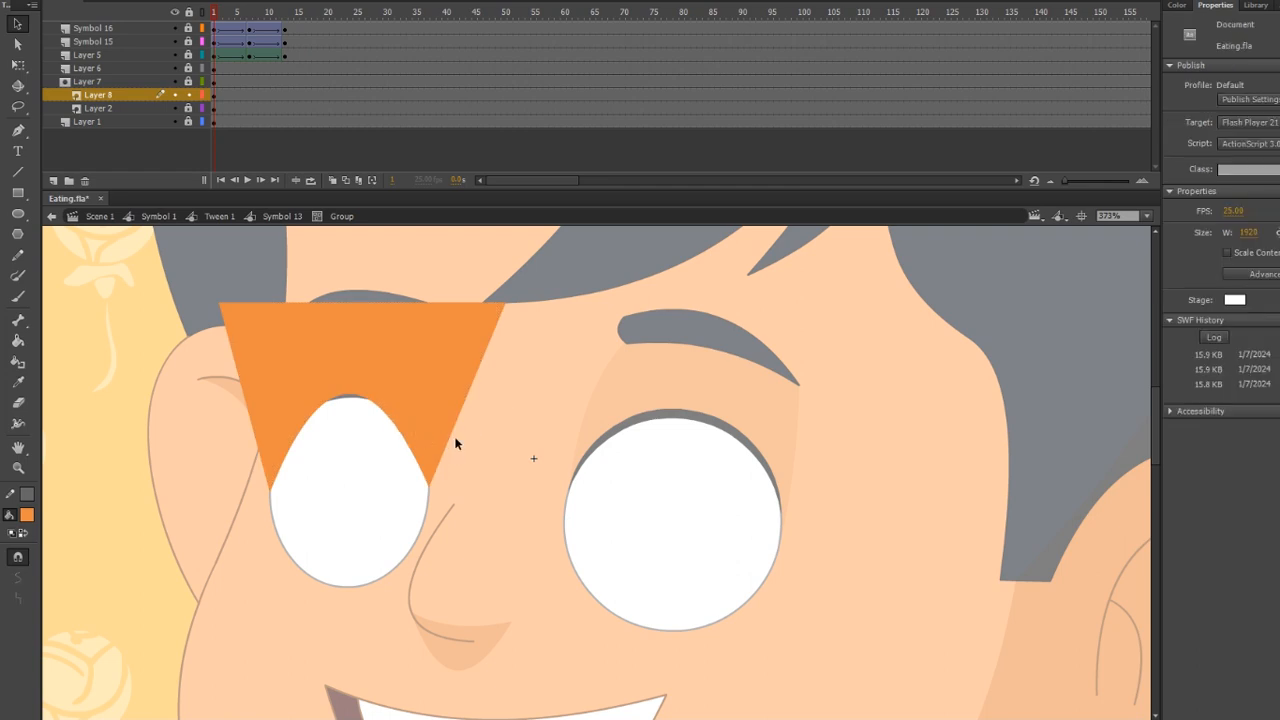
Adjust the curve handles of the left eyelid shape with the Subselection tool so its lower edge follows the eye's upper outline
key("a")
left_click(425, 490)
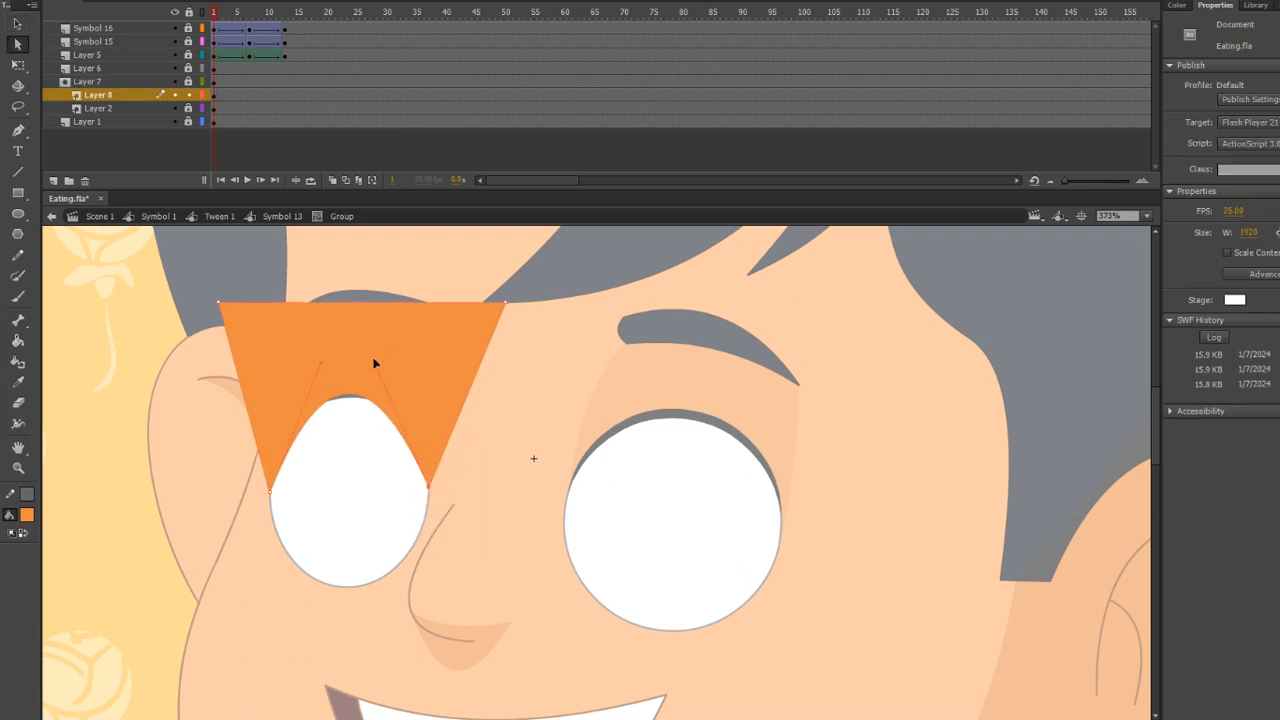
left_click_drag(424, 374, 455, 374)
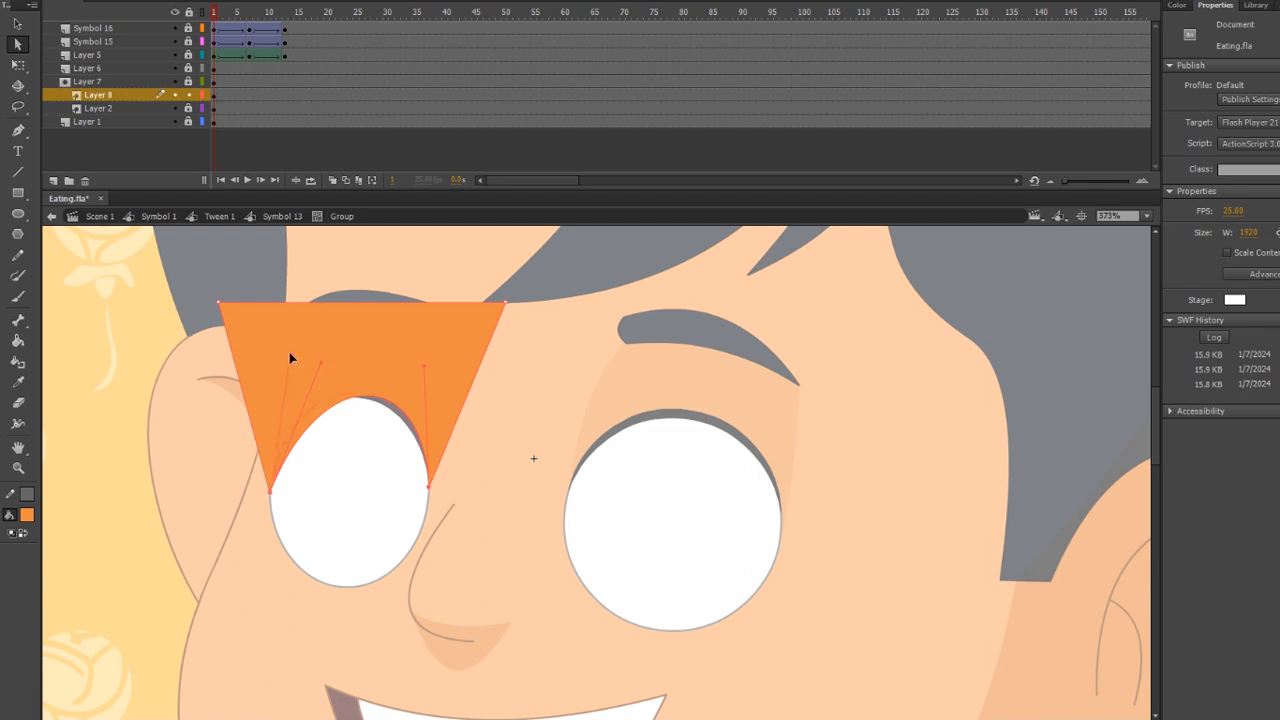
left_click_drag(291, 358, 293, 355)
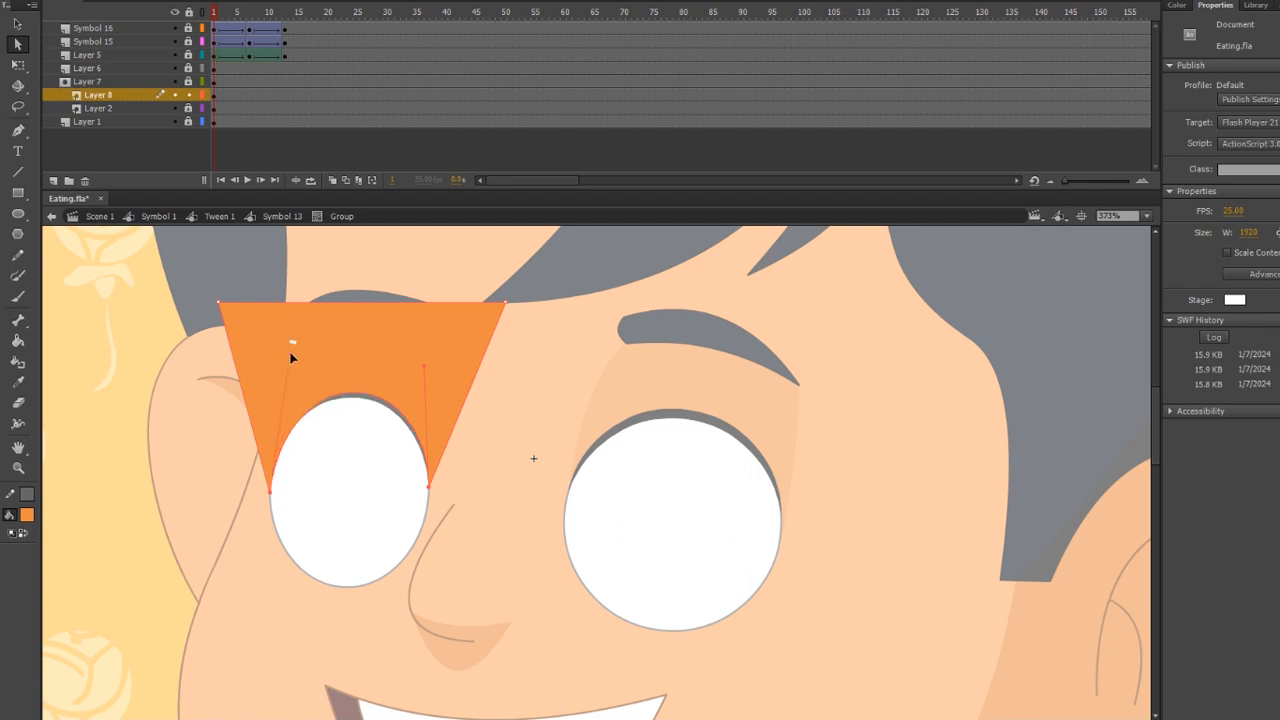
right_click(286, 350)
key("Escape")
left_click_drag(264, 358, 269, 359)
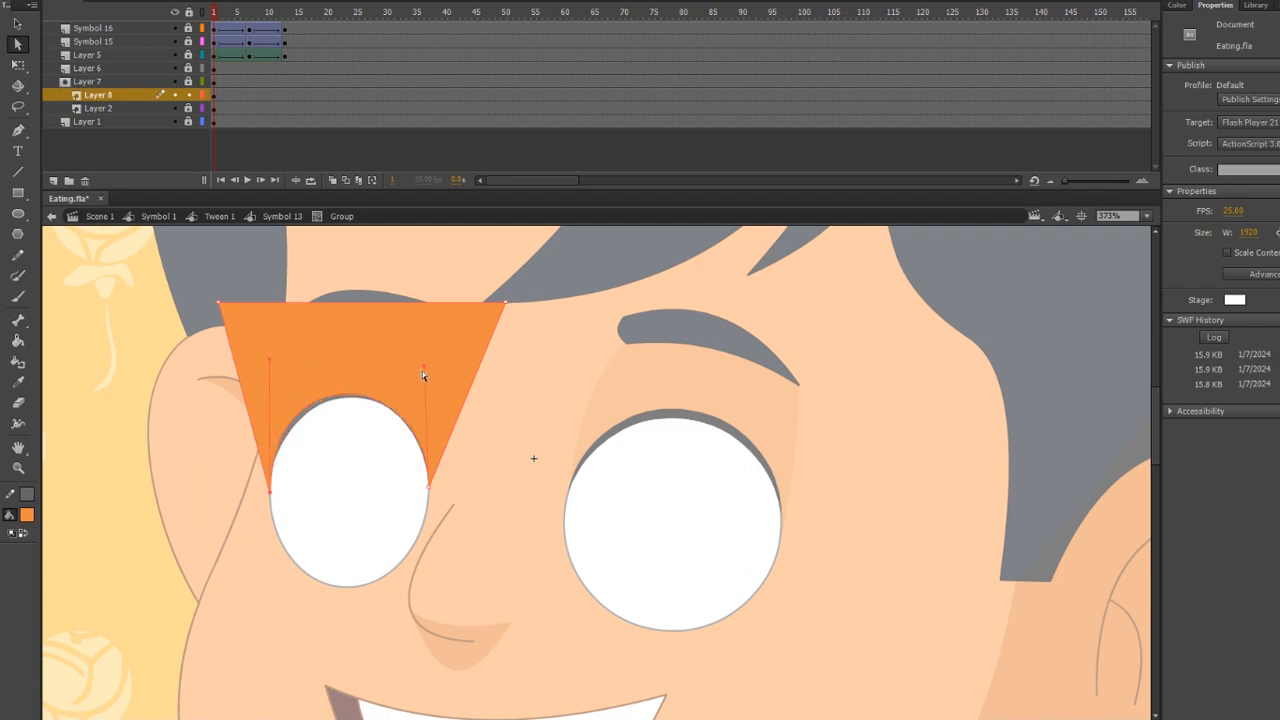
left_click_drag(424, 367, 435, 369)
Duplicate the left eyelid shape over the right eye, widen it to about 174 and align its outer corner with the eye
key("v")
left_click(410, 372)
left_click_drag(428, 380, 726, 404)
key("q")
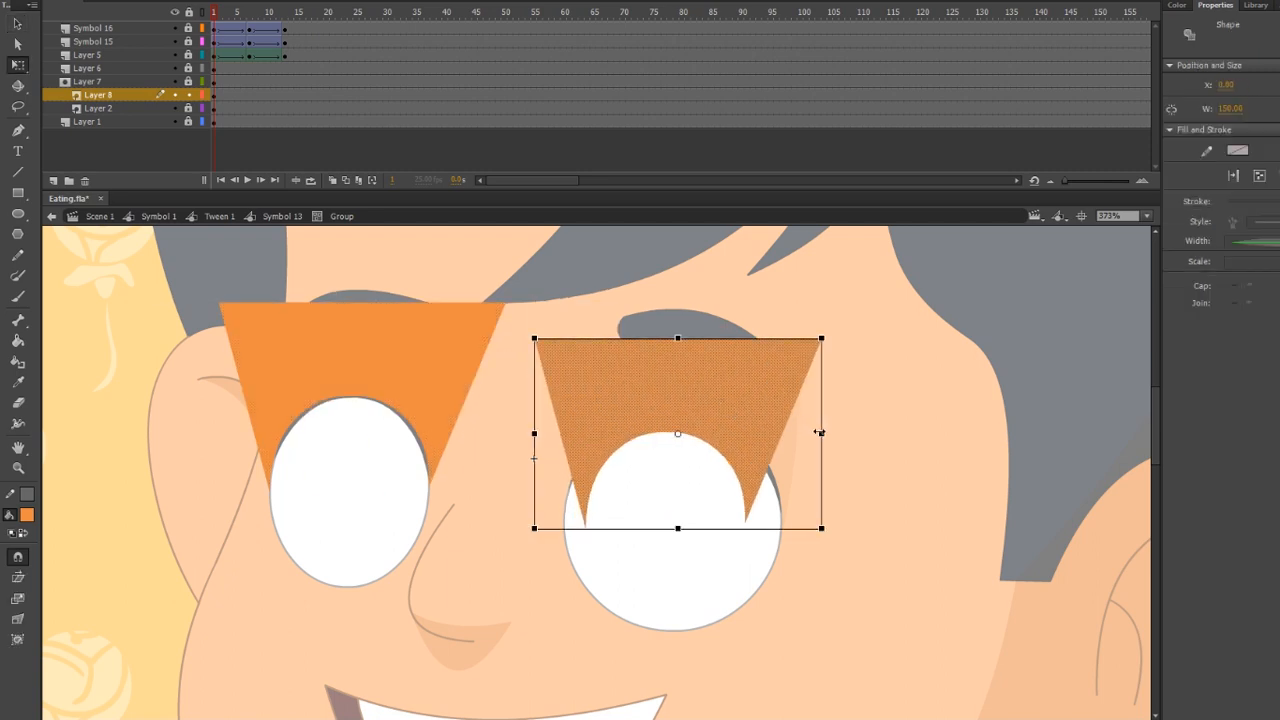
left_click_drag(820, 432, 844, 432)
key("v")
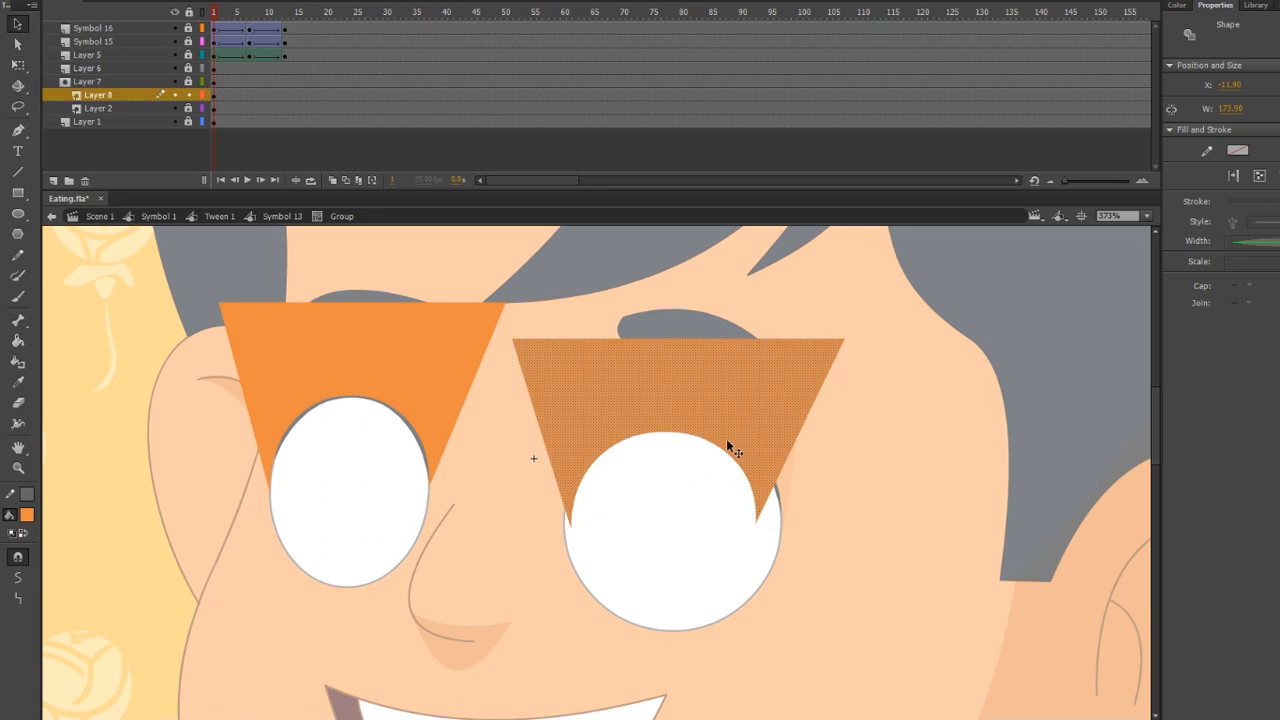
left_click_drag(727, 440, 763, 440)
Pull the right eyelid's inner corner to the eye's inner edge and reshape the lower edge into a shallow arc
left_click(604, 518)
left_click_drag(598, 514, 560, 522)
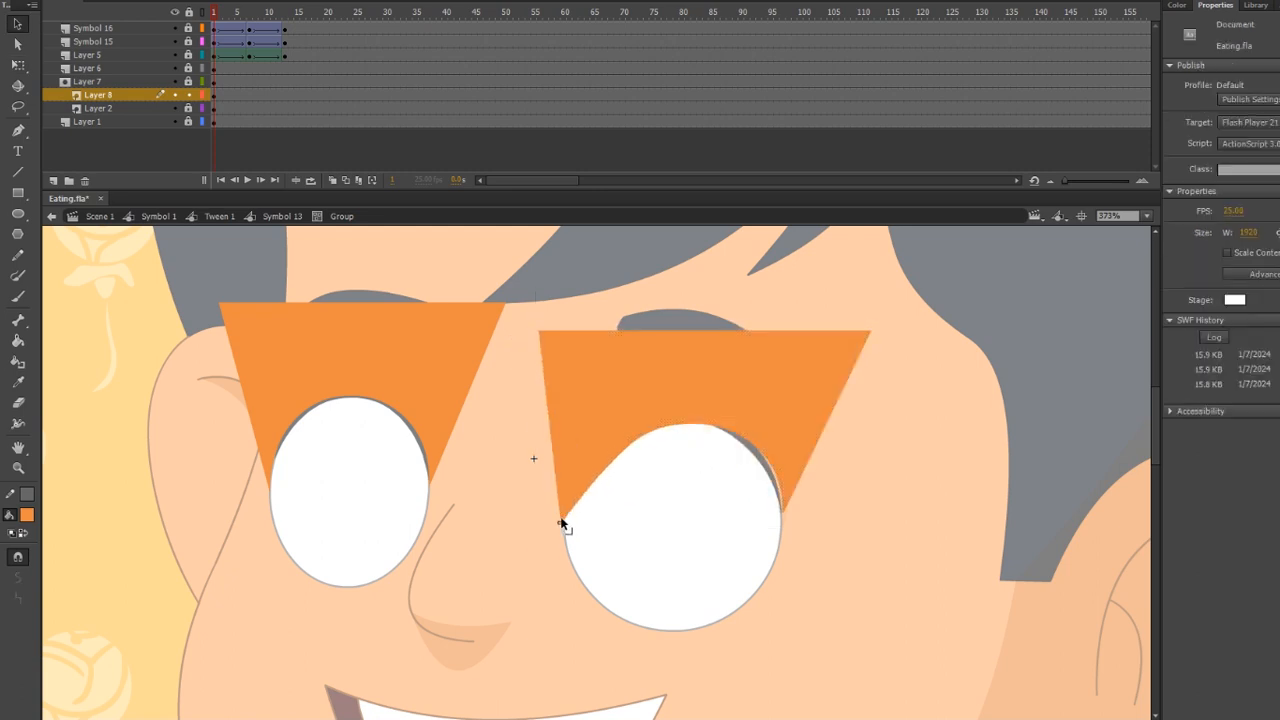
left_click_drag(604, 467, 747, 580)
key("a")
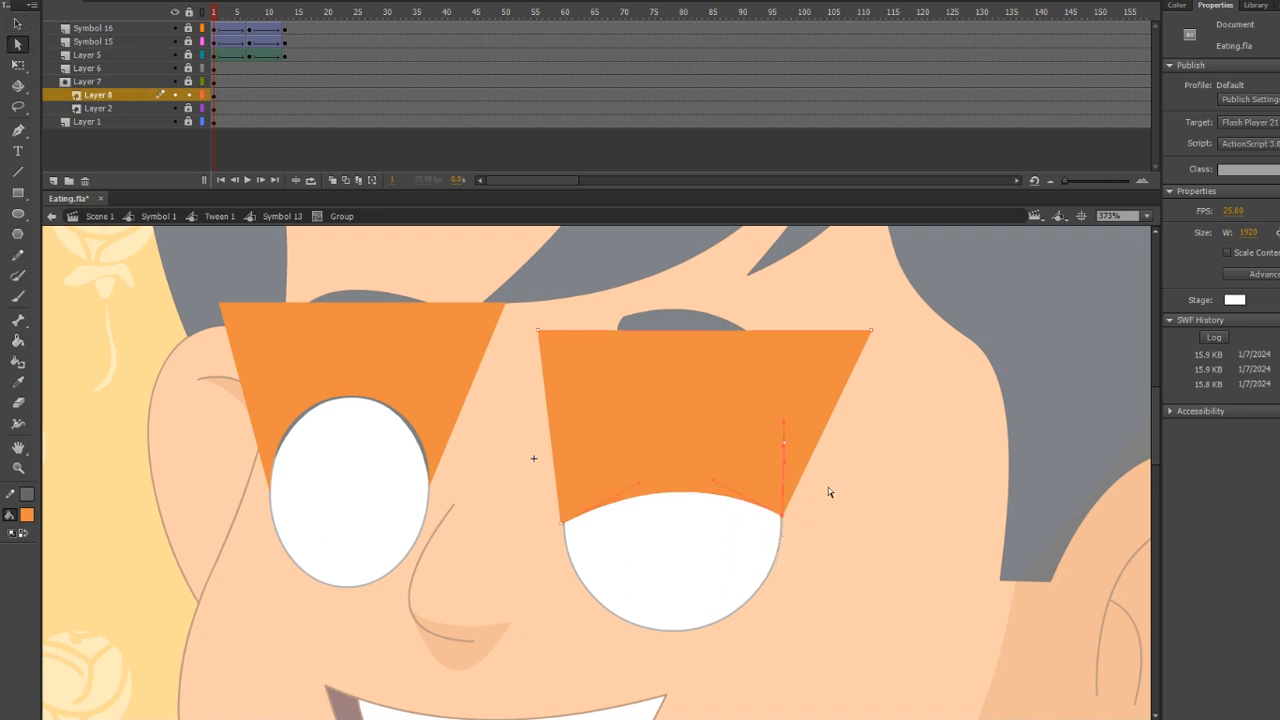
key("v")
left_click_drag(783, 450, 730, 447)
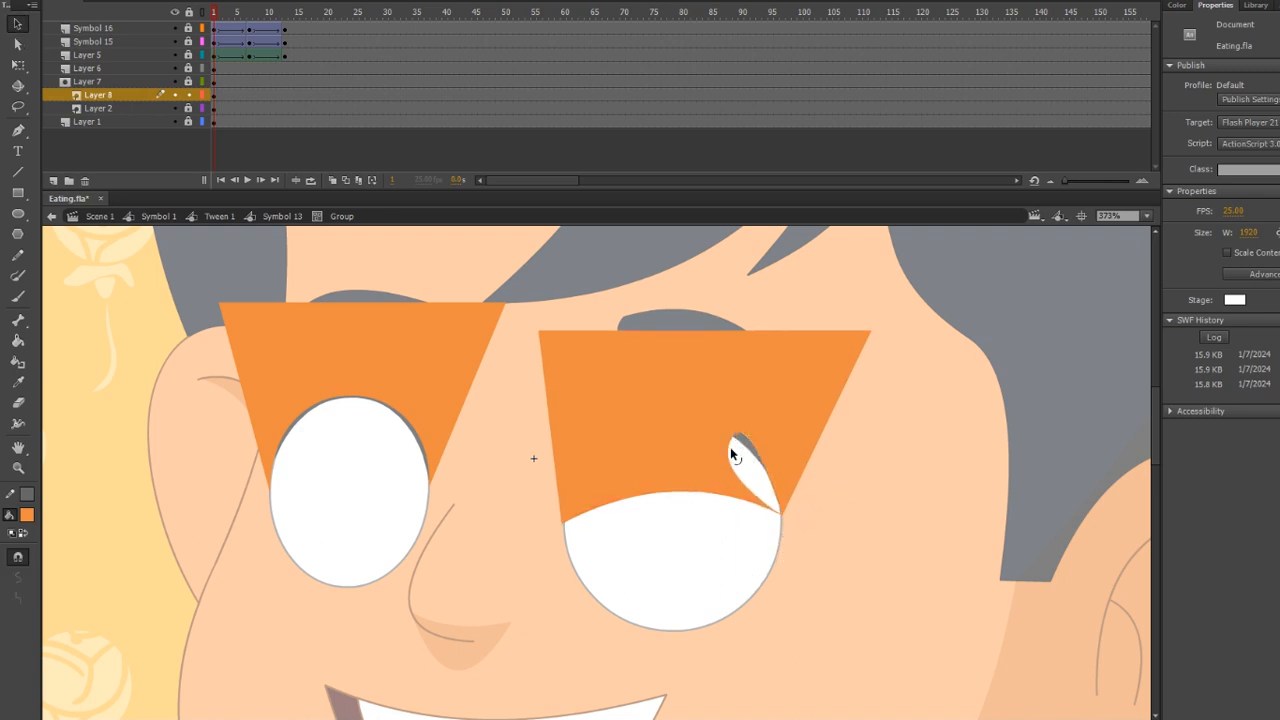
key("ctrl+z")
Adjust the right eyelid's curve handles with the Subselection tool until its lower edge follows the eye's round upper outline
key("a")
left_click(757, 501)
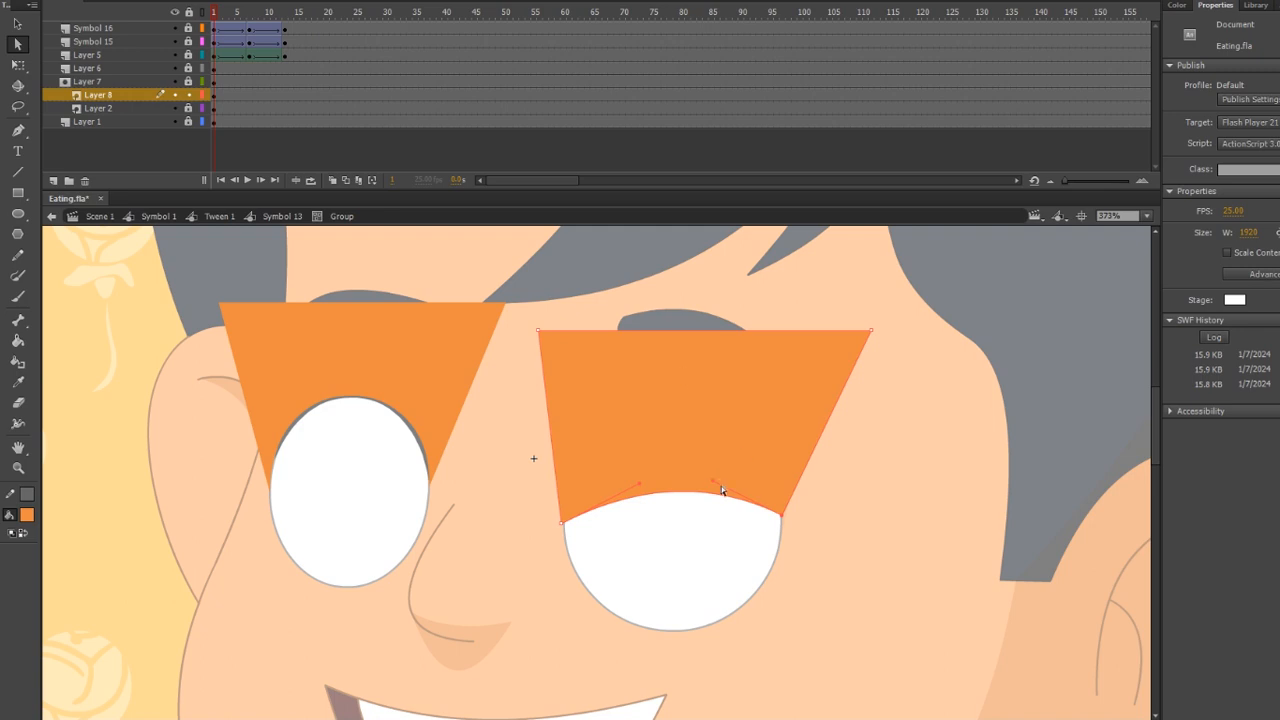
left_click_drag(714, 481, 727, 329)
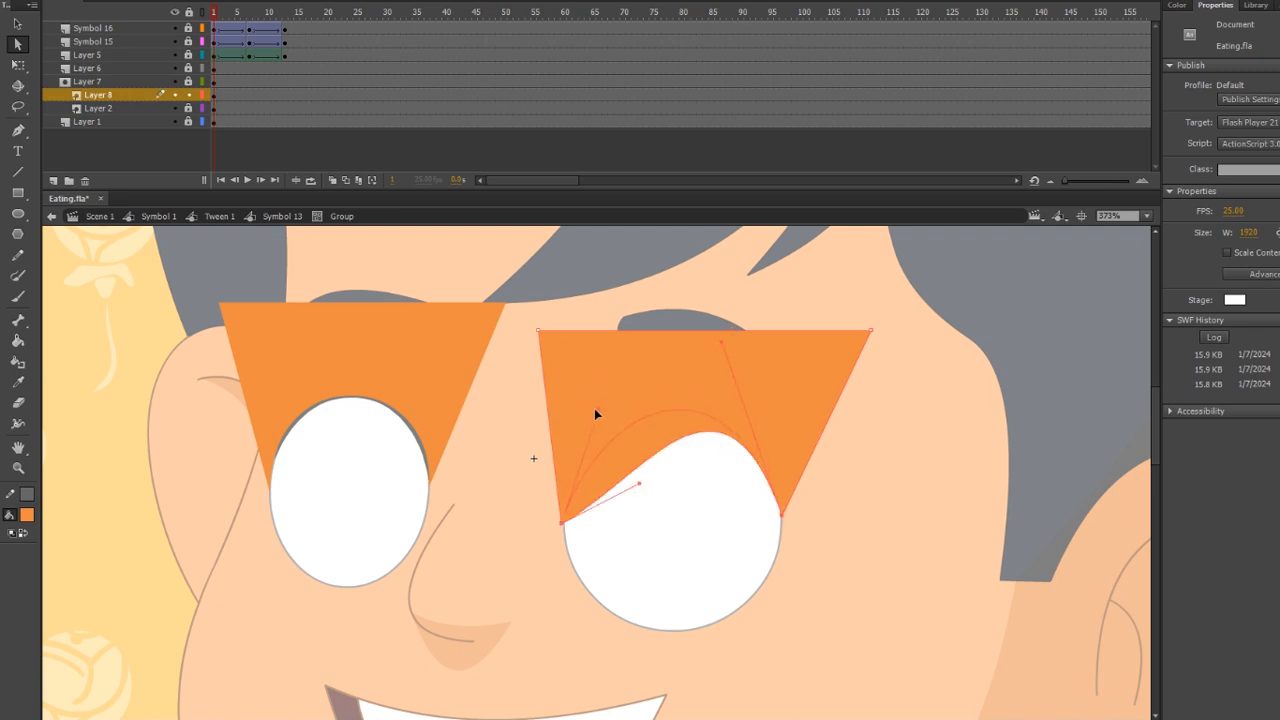
left_click_drag(595, 410, 564, 417)
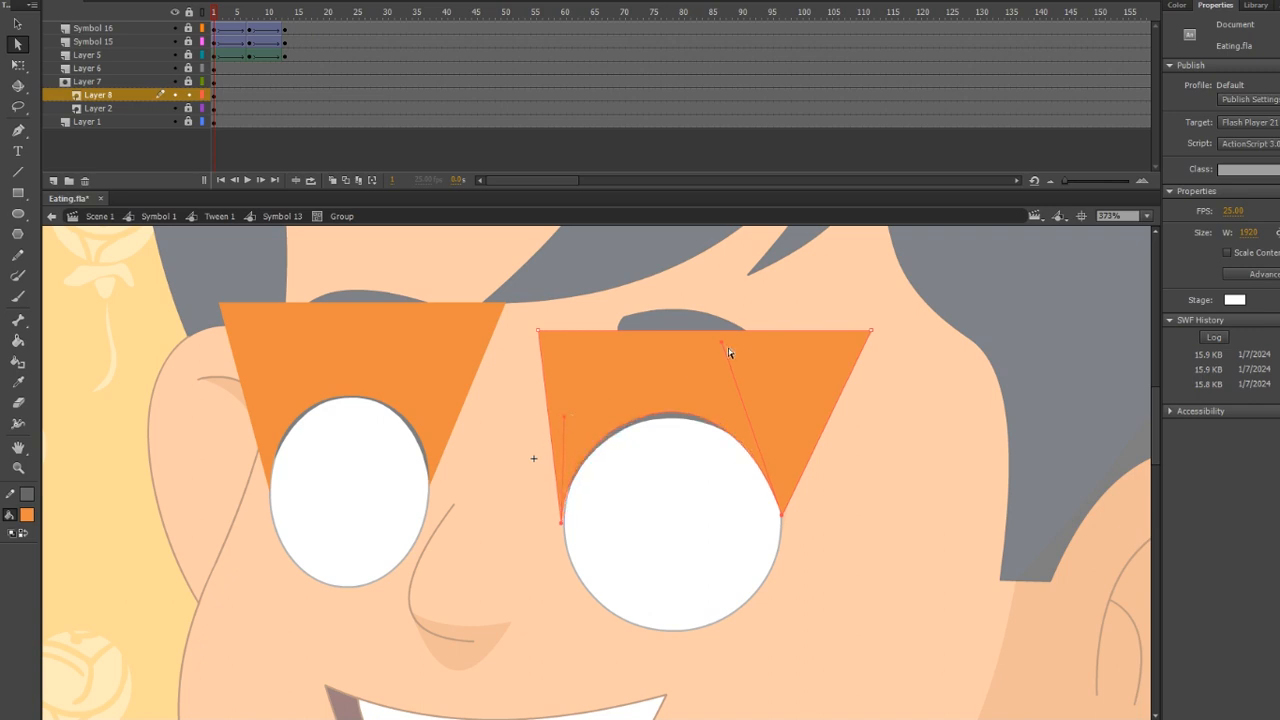
left_click_drag(723, 344, 753, 352)
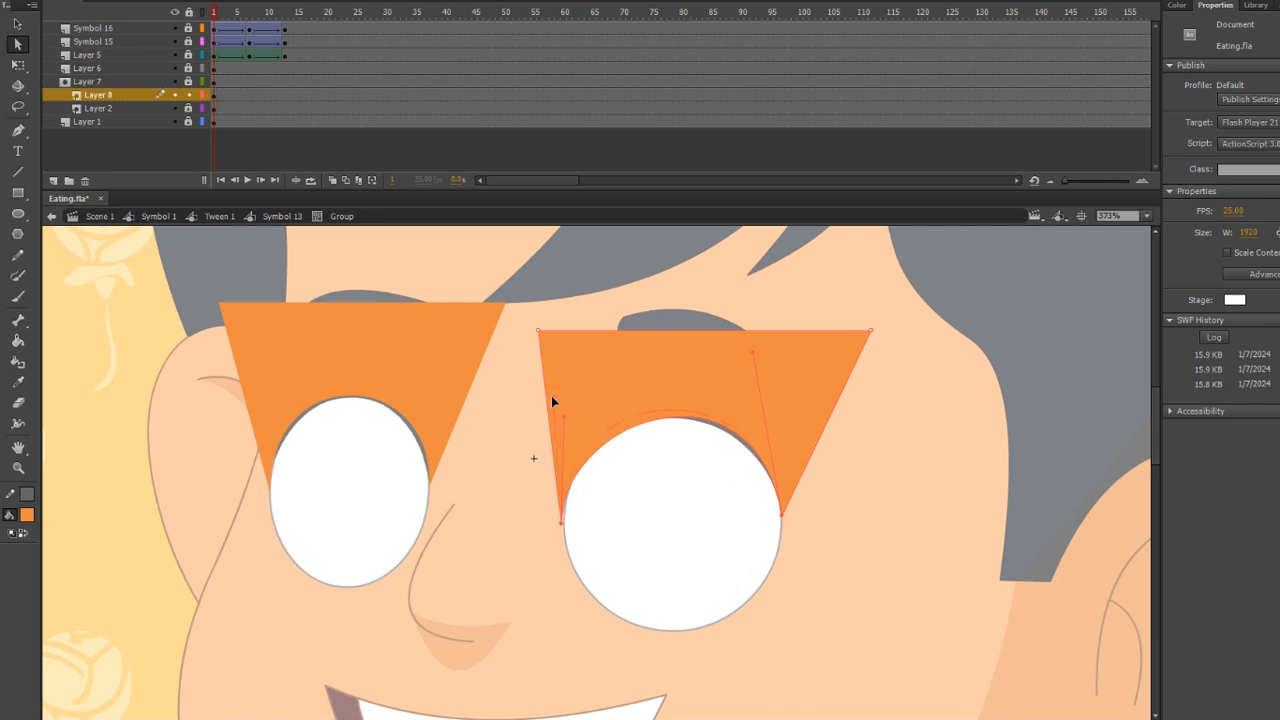
left_click_drag(549, 406, 550, 402)
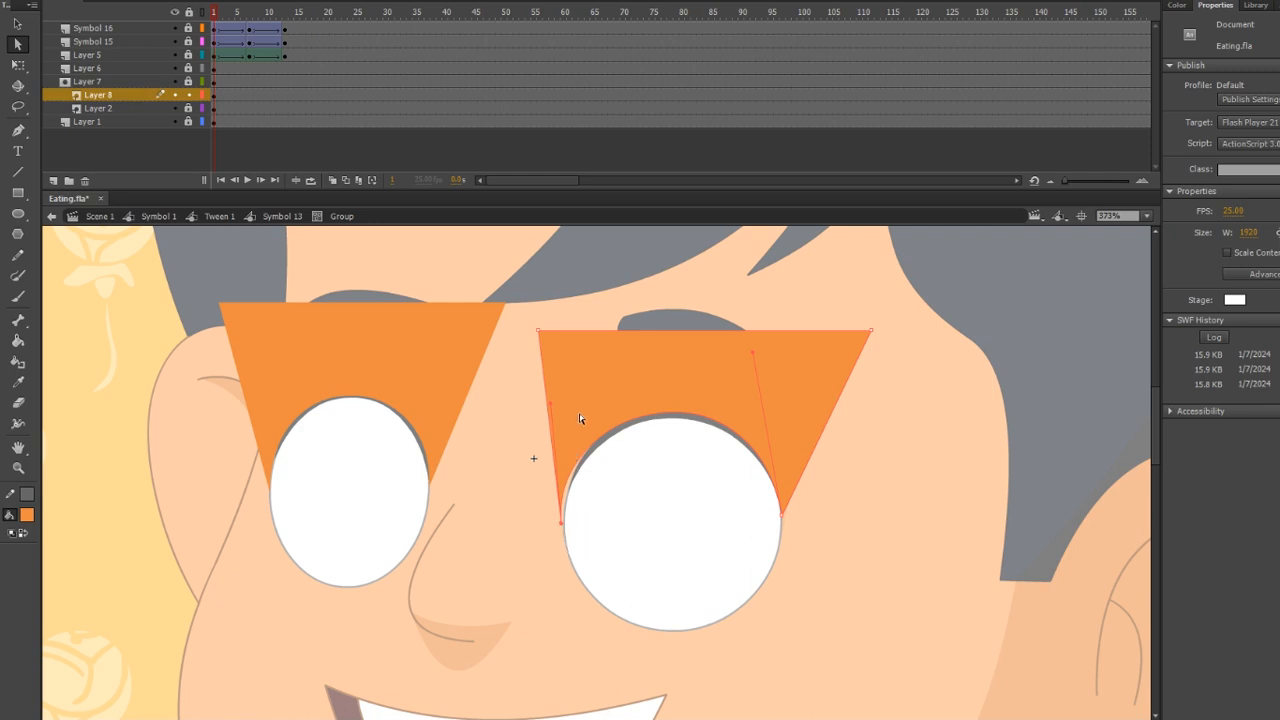
mouse_move(551, 402)
left_mouse_down()
mouse_move(574, 400)
mouse_move(564, 396)
left_mouse_up()
mouse_move(753, 351)
left_mouse_down()
mouse_move(691, 367)
mouse_move(751, 362)
left_mouse_up()
left_click(688, 497)
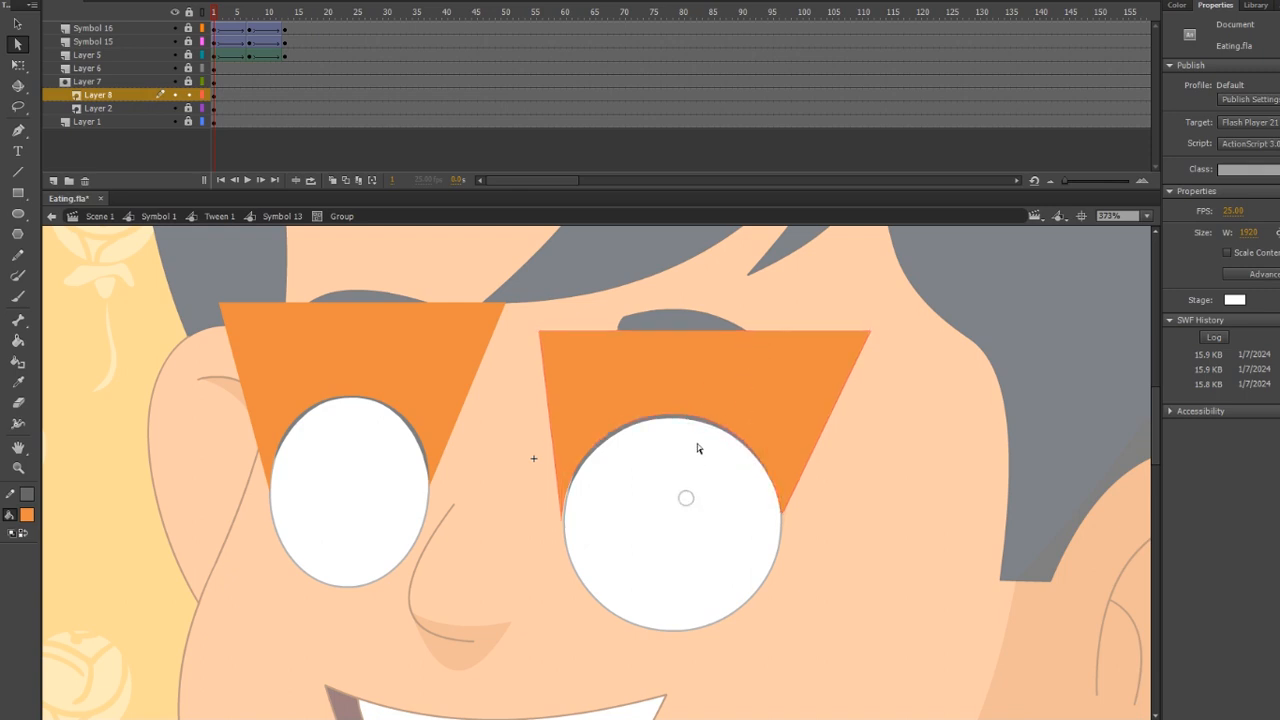
Insert keyframes on Layer 8 at frames 13 and 7 for the eyelid shapes
key("v")
left_click(291, 95)
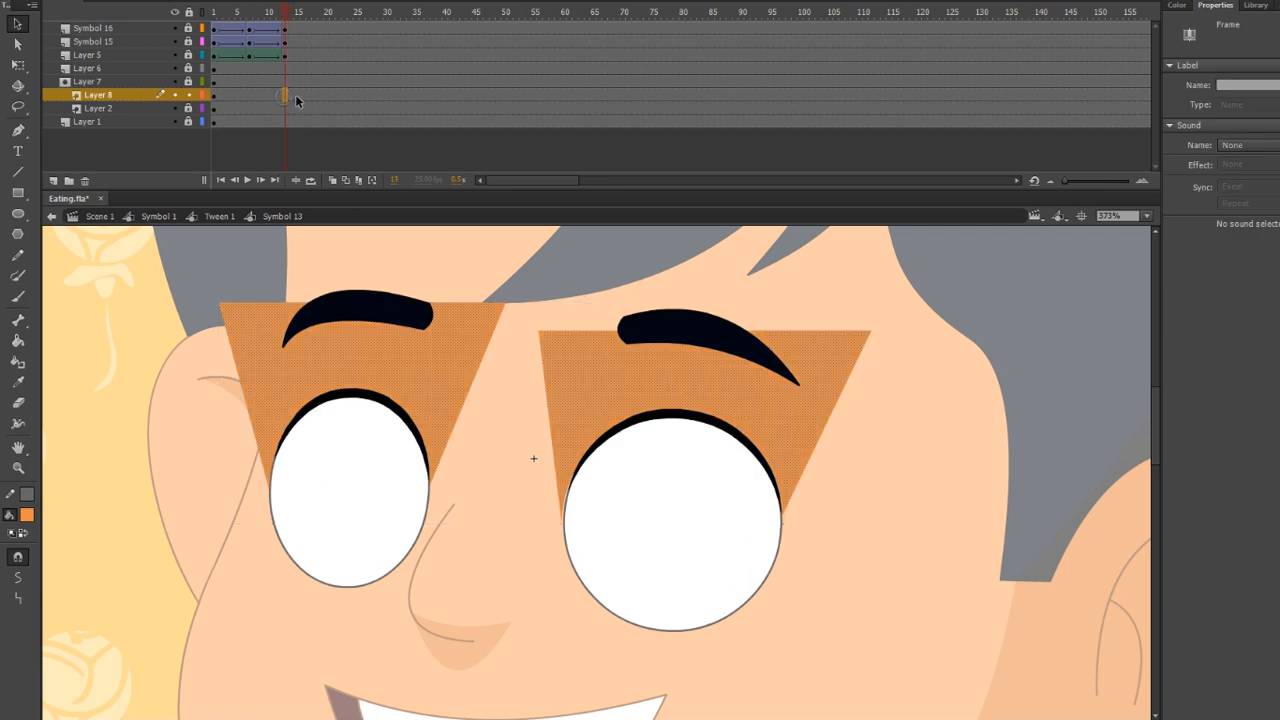
left_click(248, 96)
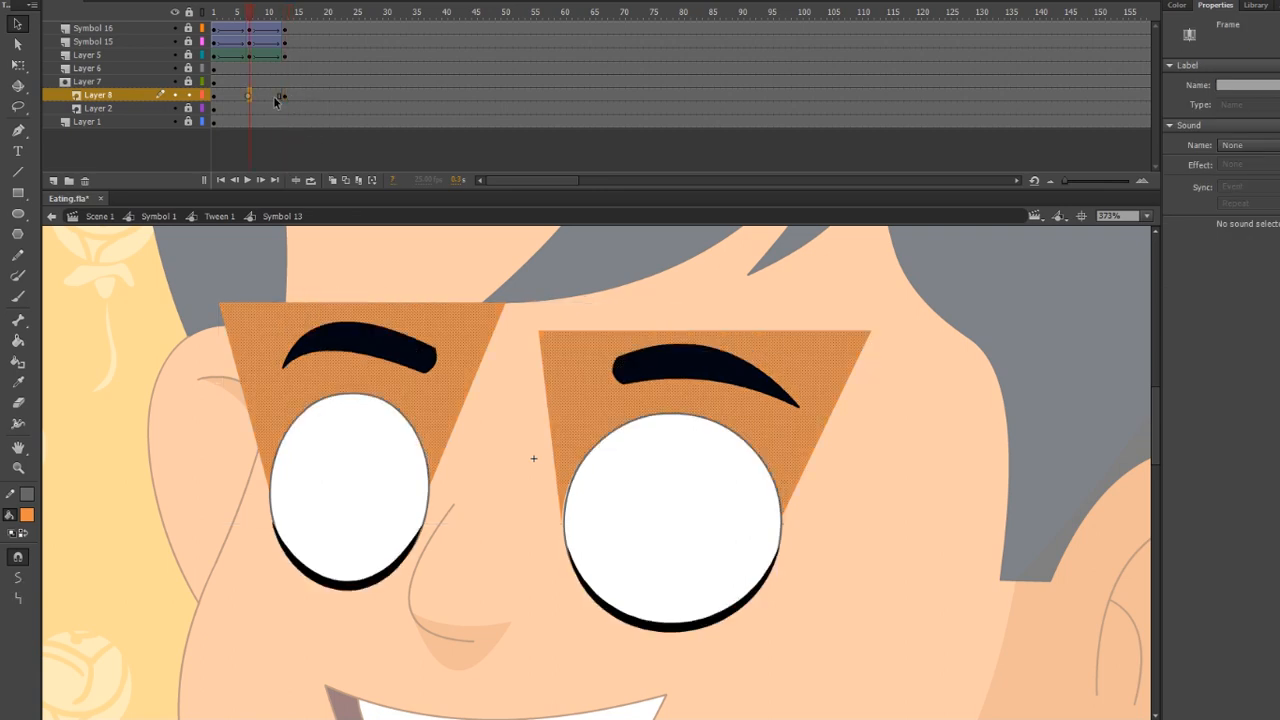
Inside the eyelid group at frame 7, pull the left eyelid's curve handles down with the Subselection tool so its lower edge follows the eye's bottom outline
double_click(457, 404)
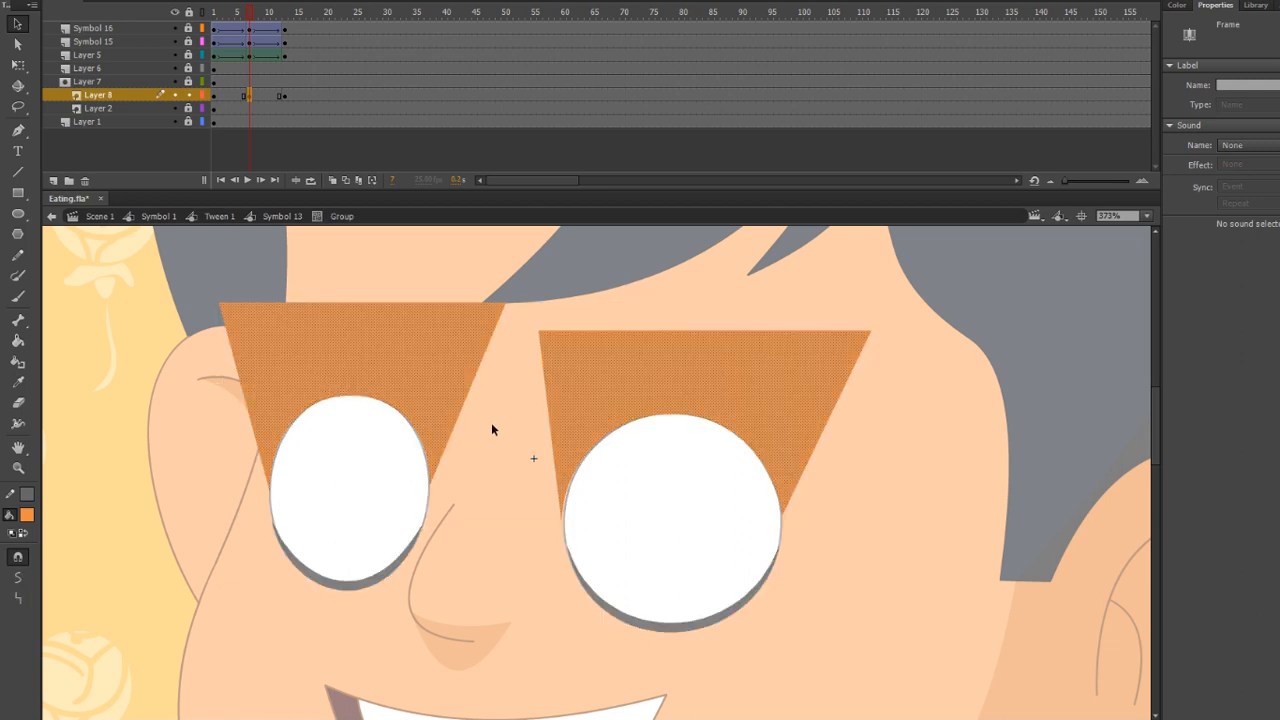
left_click_drag(350, 400, 346, 498)
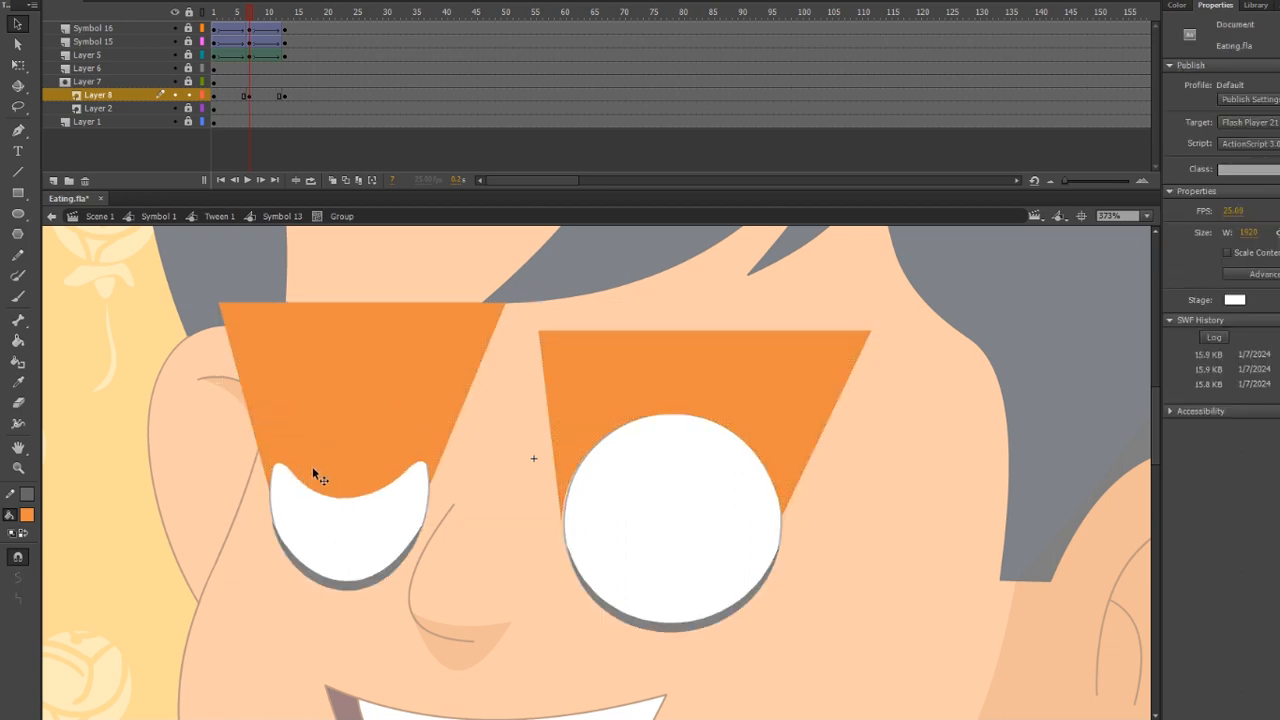
key("ctrl+z")
key("a")
left_click_drag(212, 473, 300, 512)
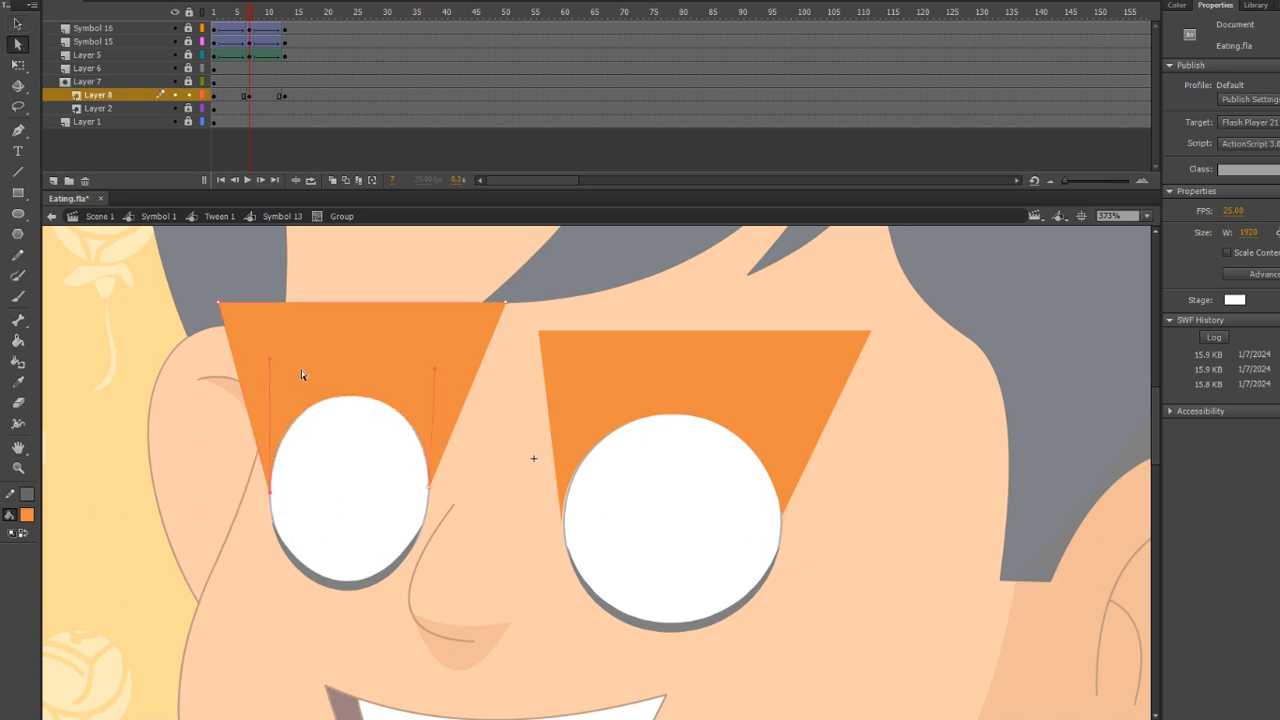
left_click_drag(267, 362, 275, 620)
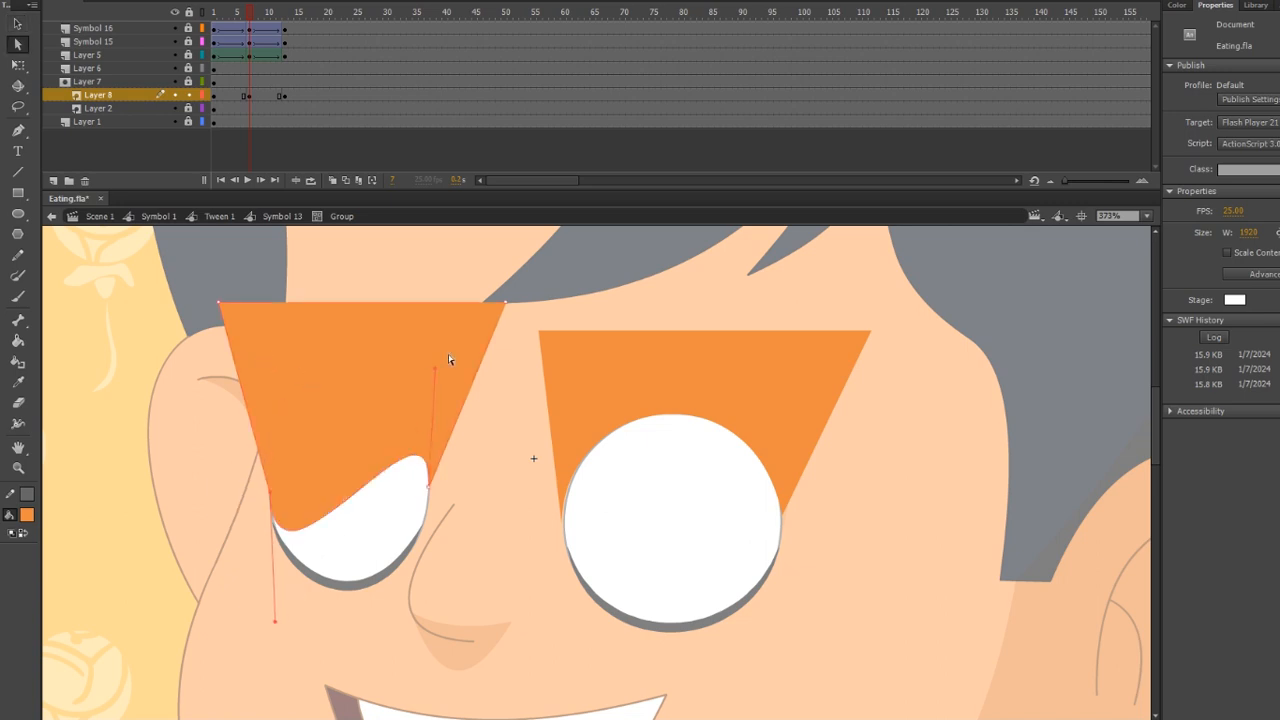
left_click_drag(428, 487, 431, 576)
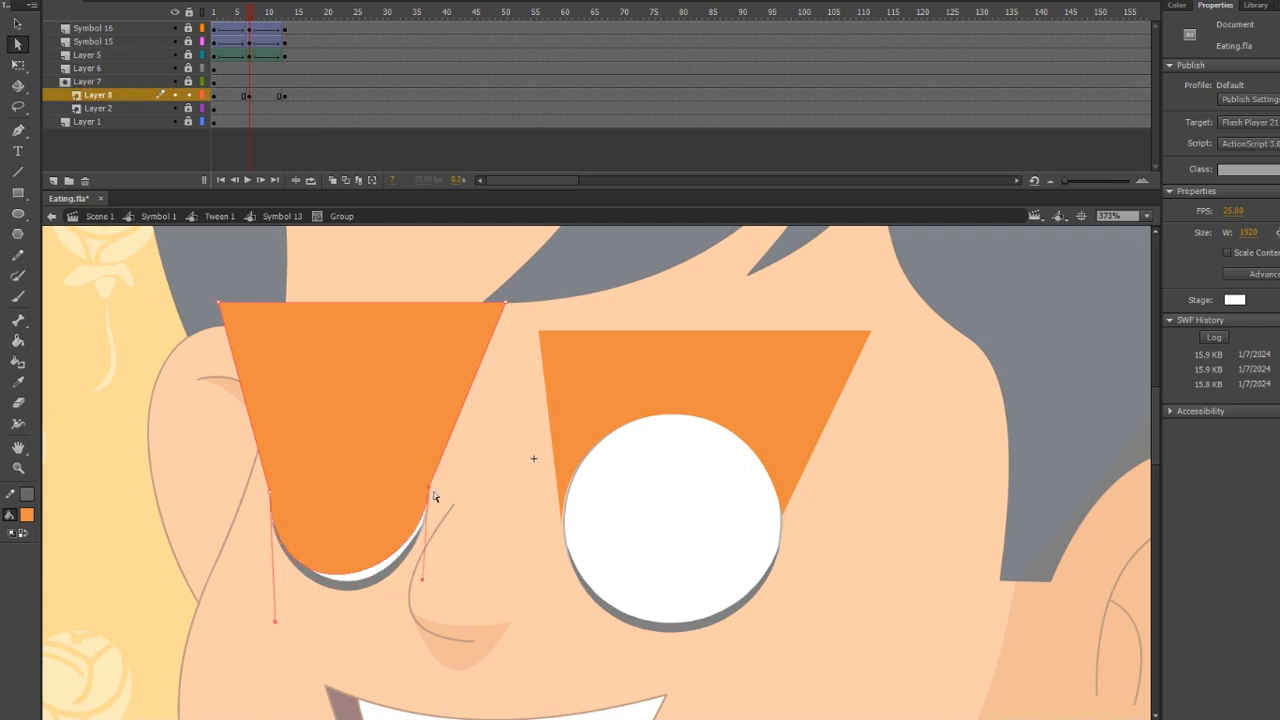
left_click_drag(429, 488, 450, 512)
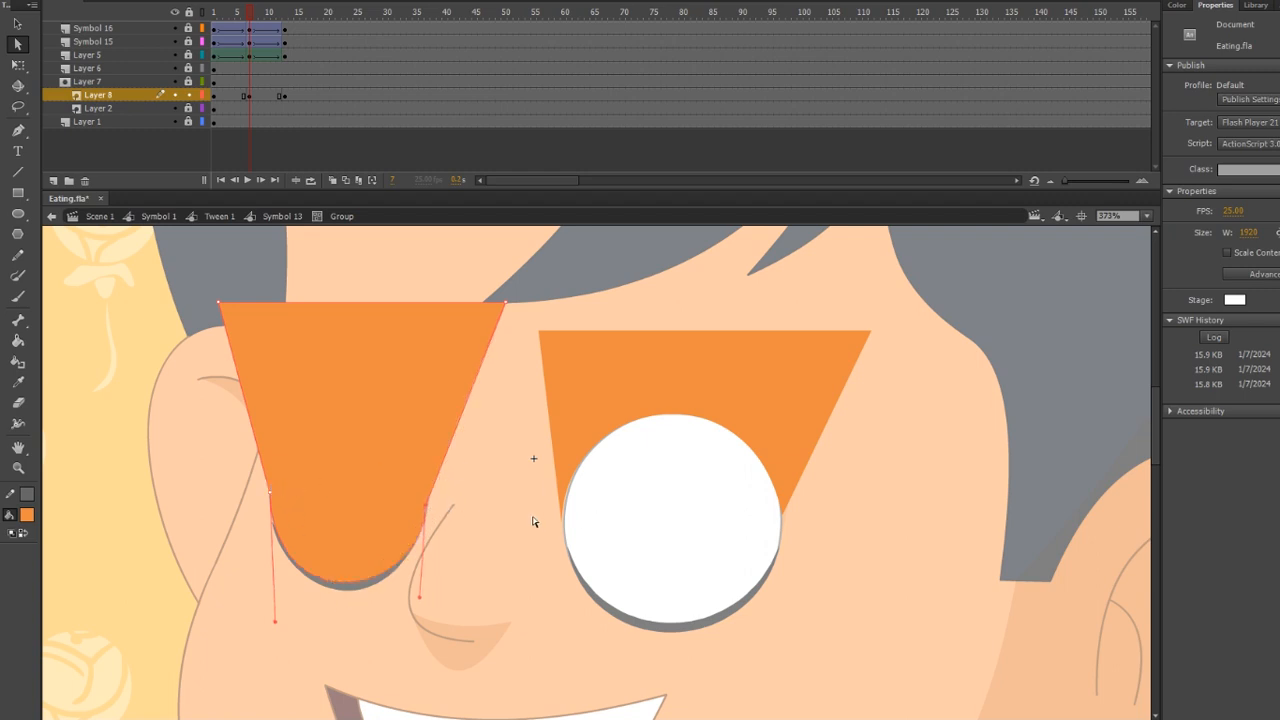
At frame 7, adjust the right eyelid's outer corner and curve handles so its lower edge covers the eye down to the bottom lash line
left_click(611, 473)
left_click_drag(560, 399, 583, 614)
left_click_drag(751, 363, 772, 662)
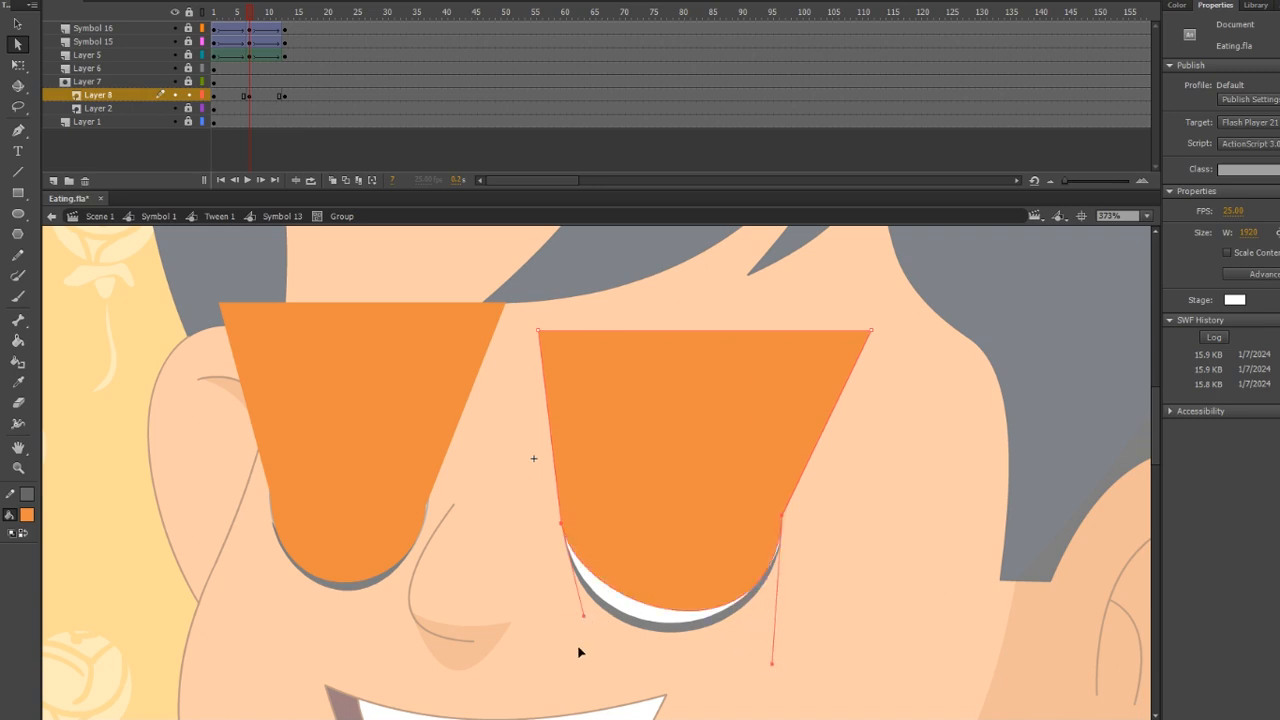
left_click_drag(578, 652, 577, 653)
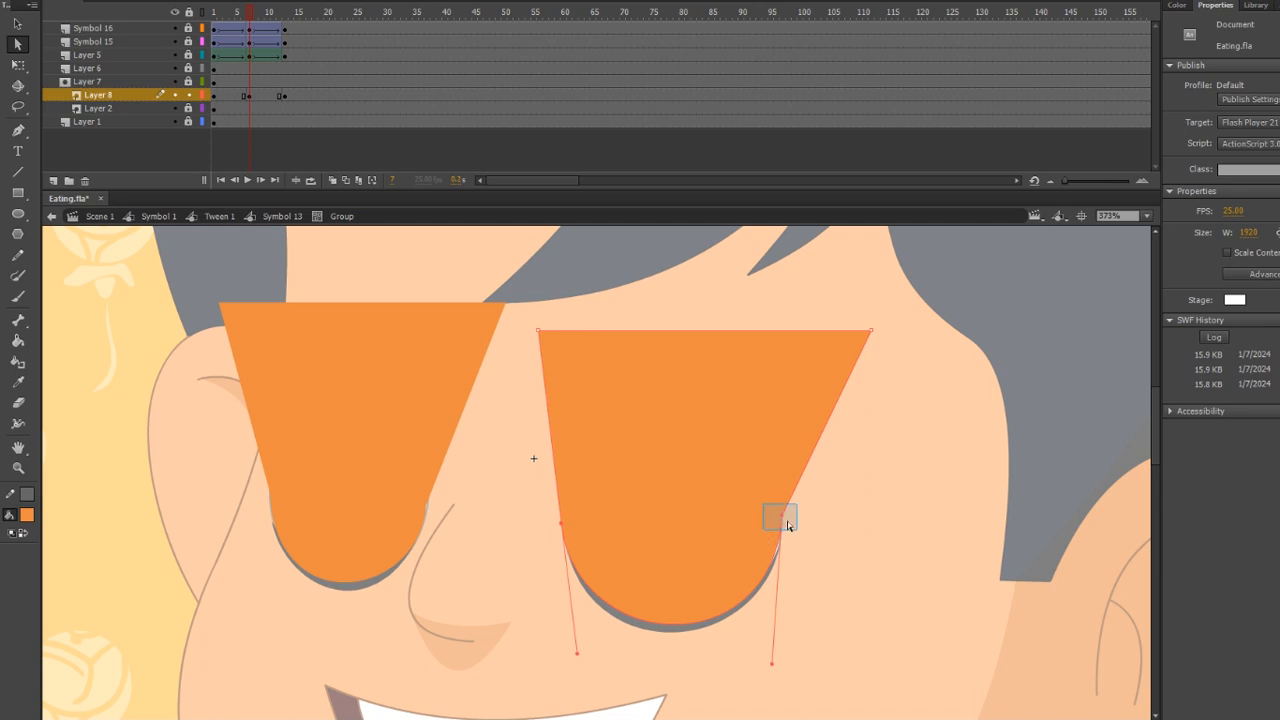
mouse_move(788, 521)
left_mouse_down()
mouse_move(820, 519)
mouse_move(790, 523)
left_mouse_up()
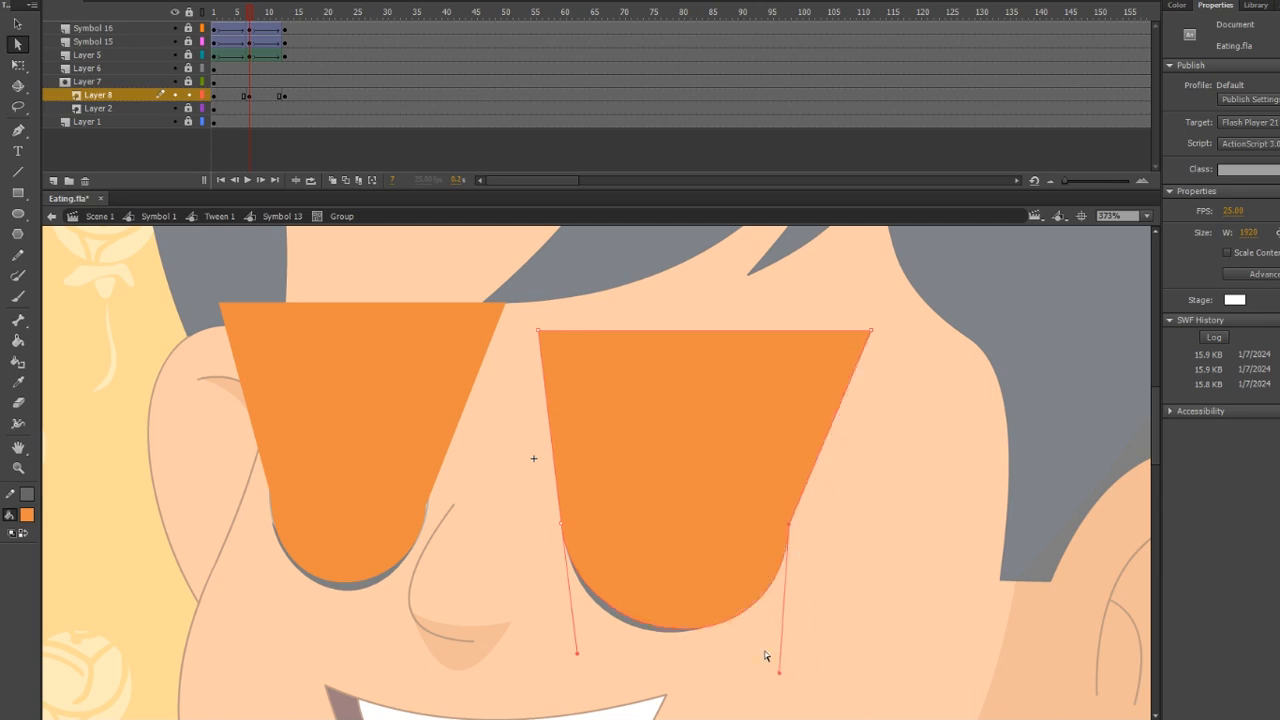
mouse_move(765, 655)
left_mouse_down()
mouse_move(597, 652)
mouse_move(751, 662)
left_mouse_up()
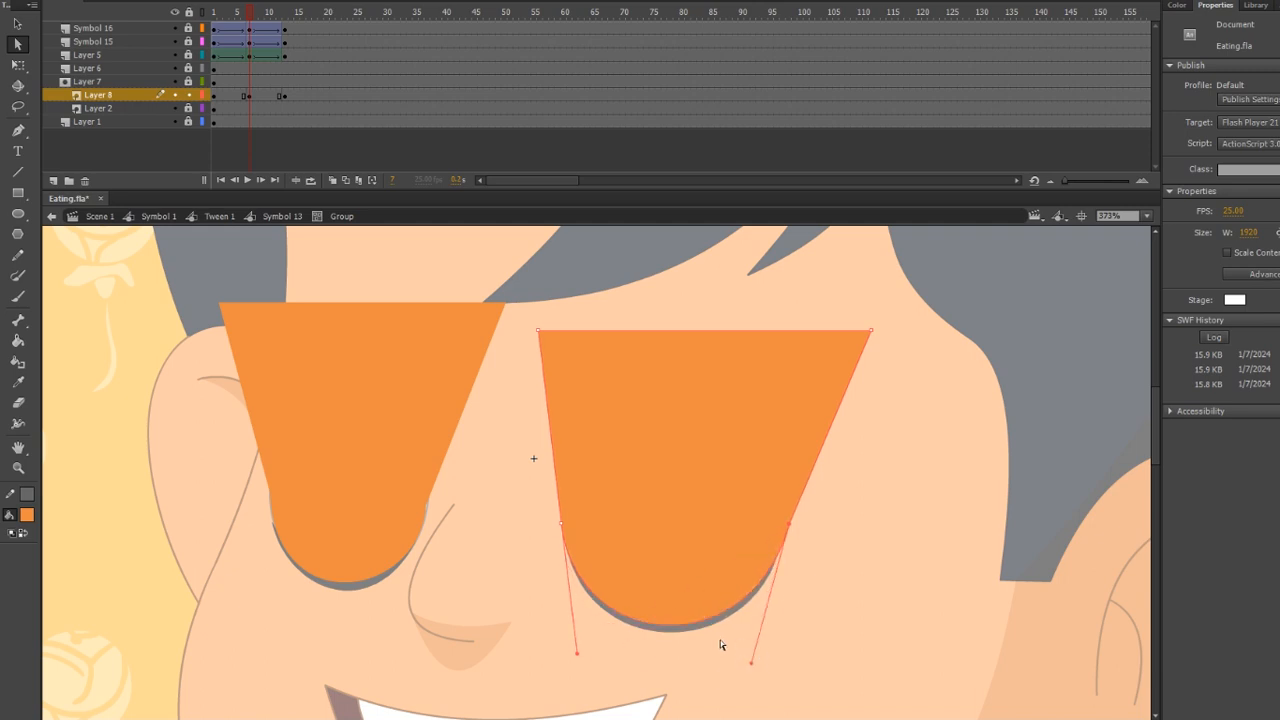
left_click(488, 511)
Create shape tweens on Layer 8 between the eyelid keyframes at frames 1, 7 and 13
key("b")
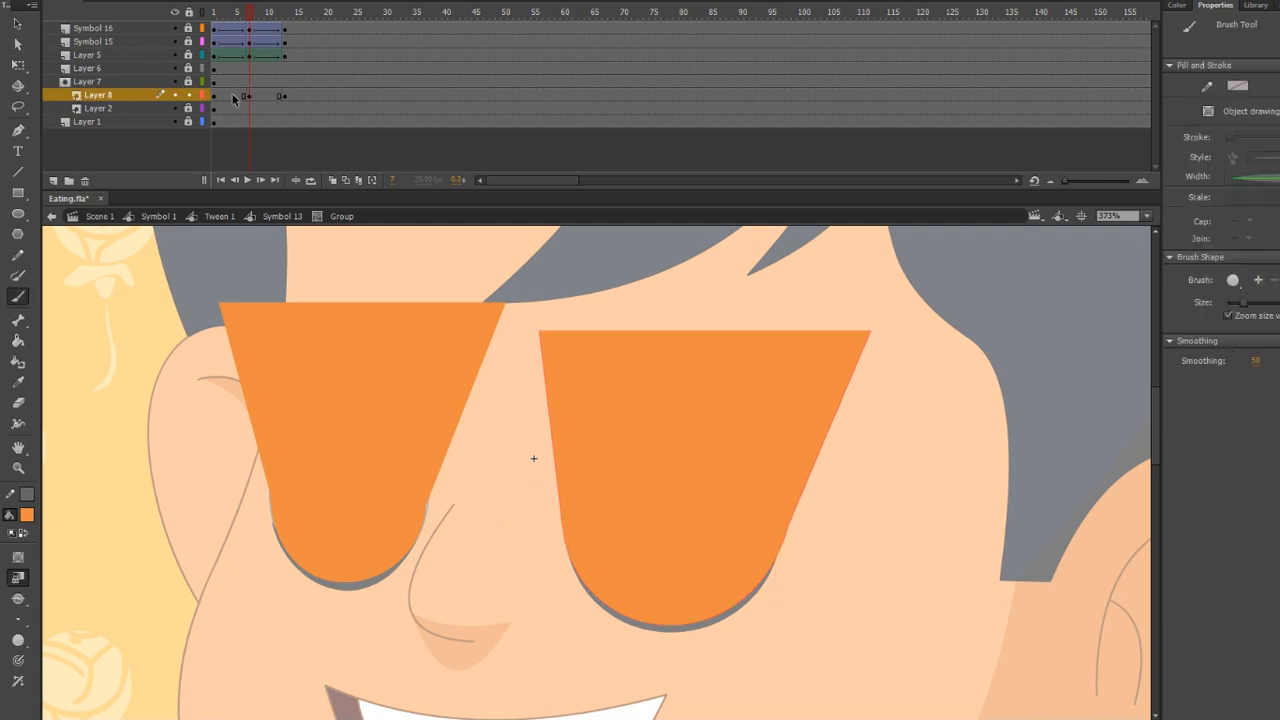
left_click_drag(235, 96, 262, 101)
left_click(262, 99)
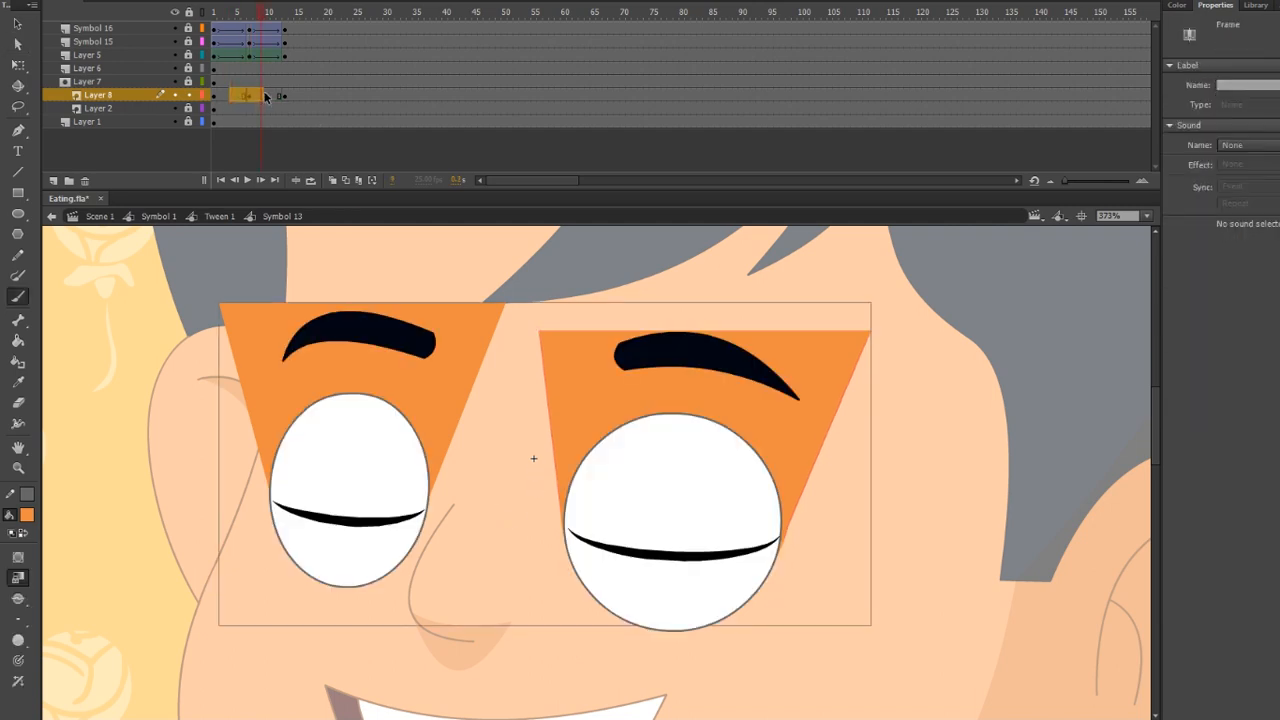
left_click(250, 96)
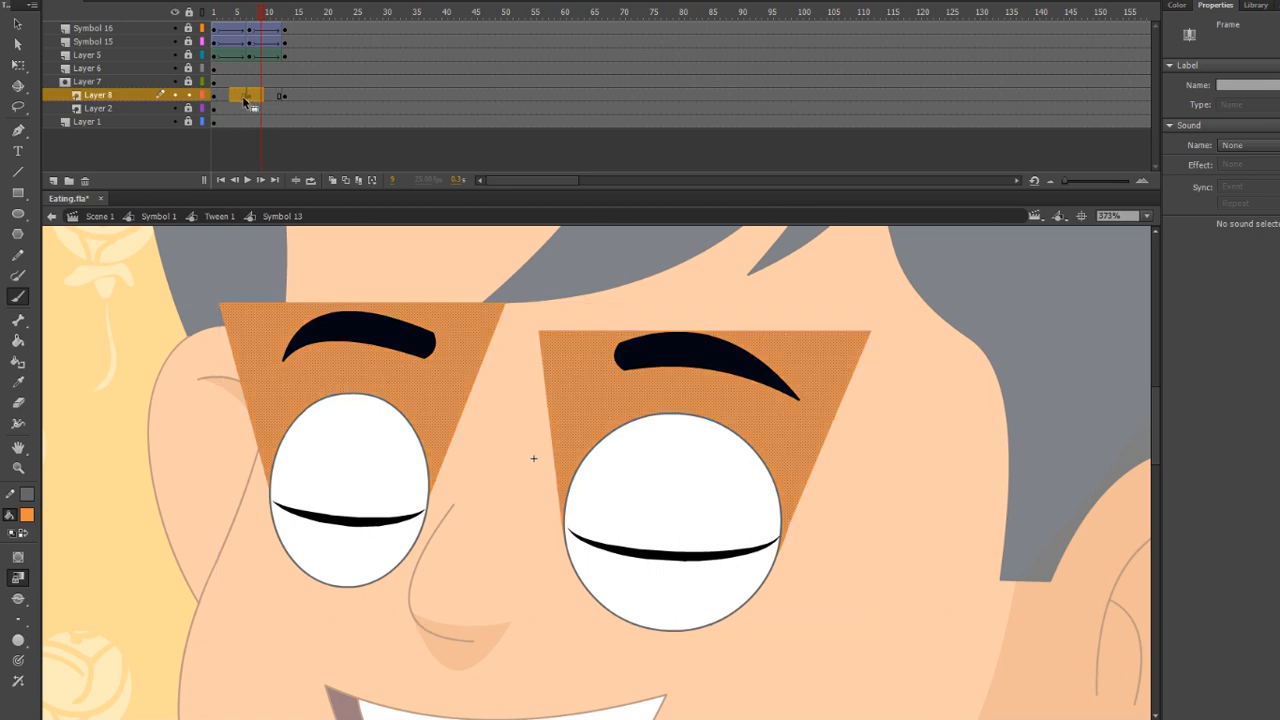
right_click(248, 96)
left_click(312, 123)
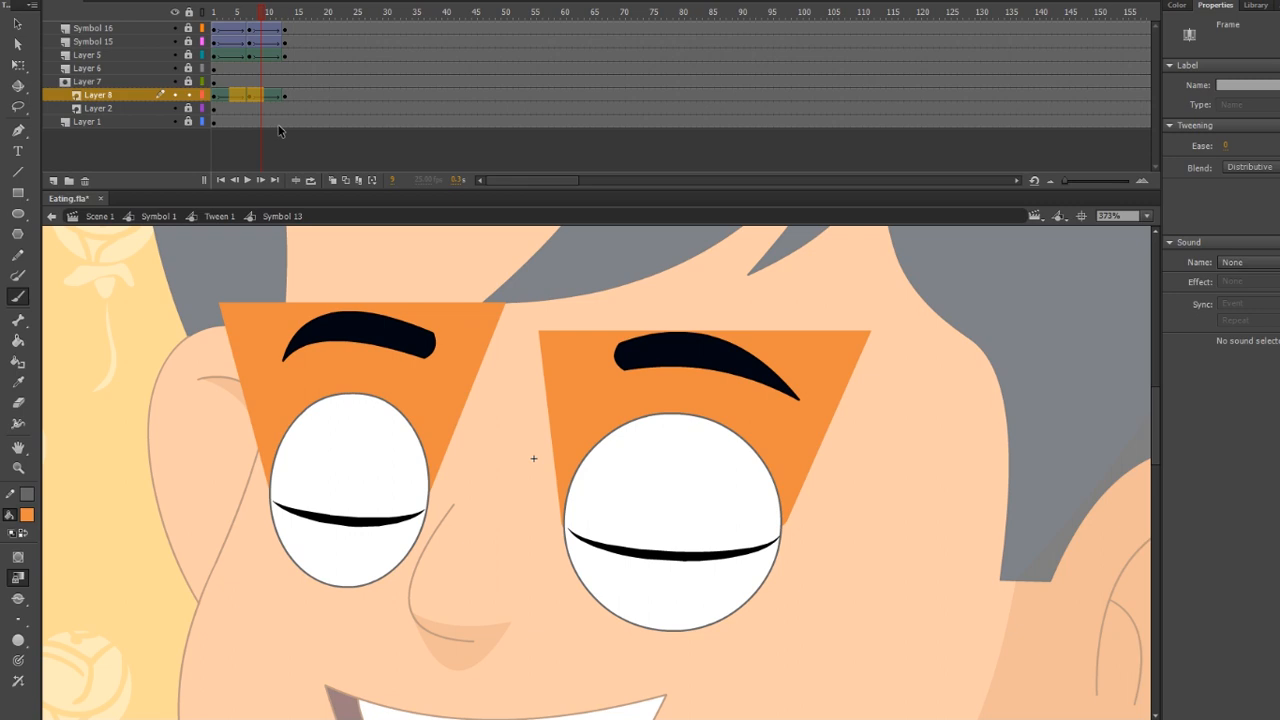
Lock all layers so the mask confines the eyelids to the eyes, and scrub the blink from frame 1 to frame 4
key("ctrl+F8")
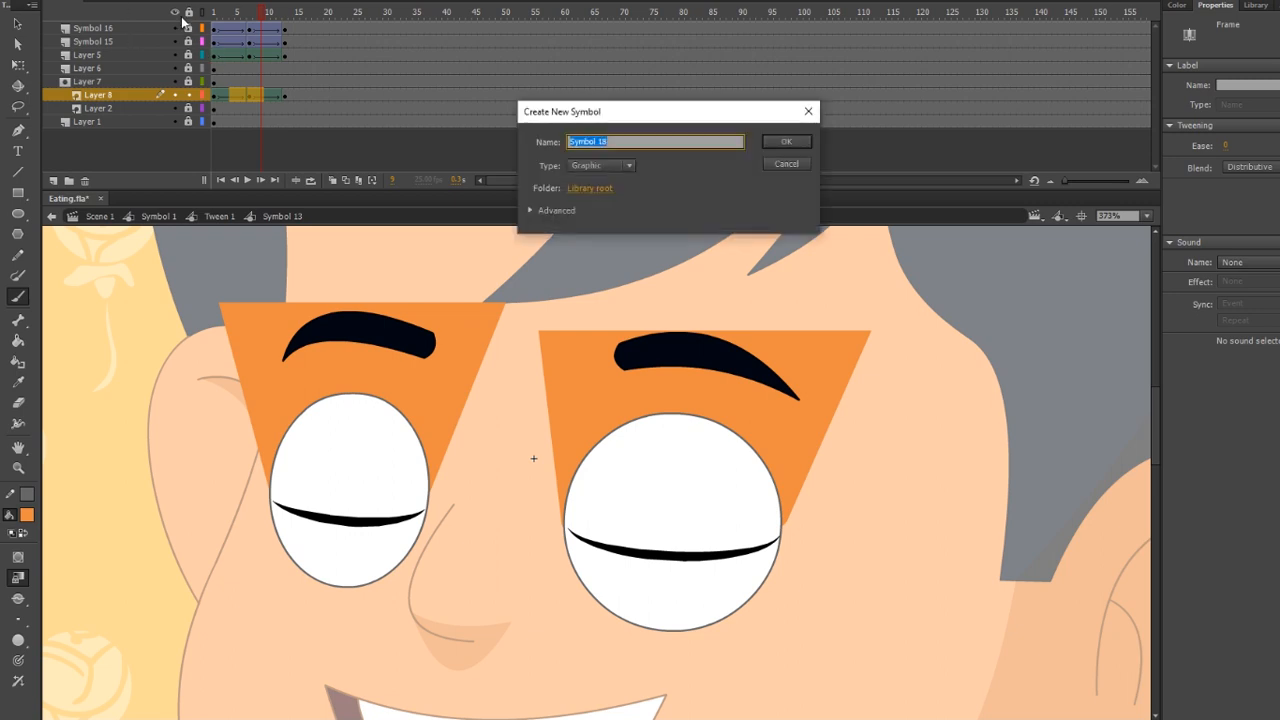
left_click(785, 164)
left_click(188, 12)
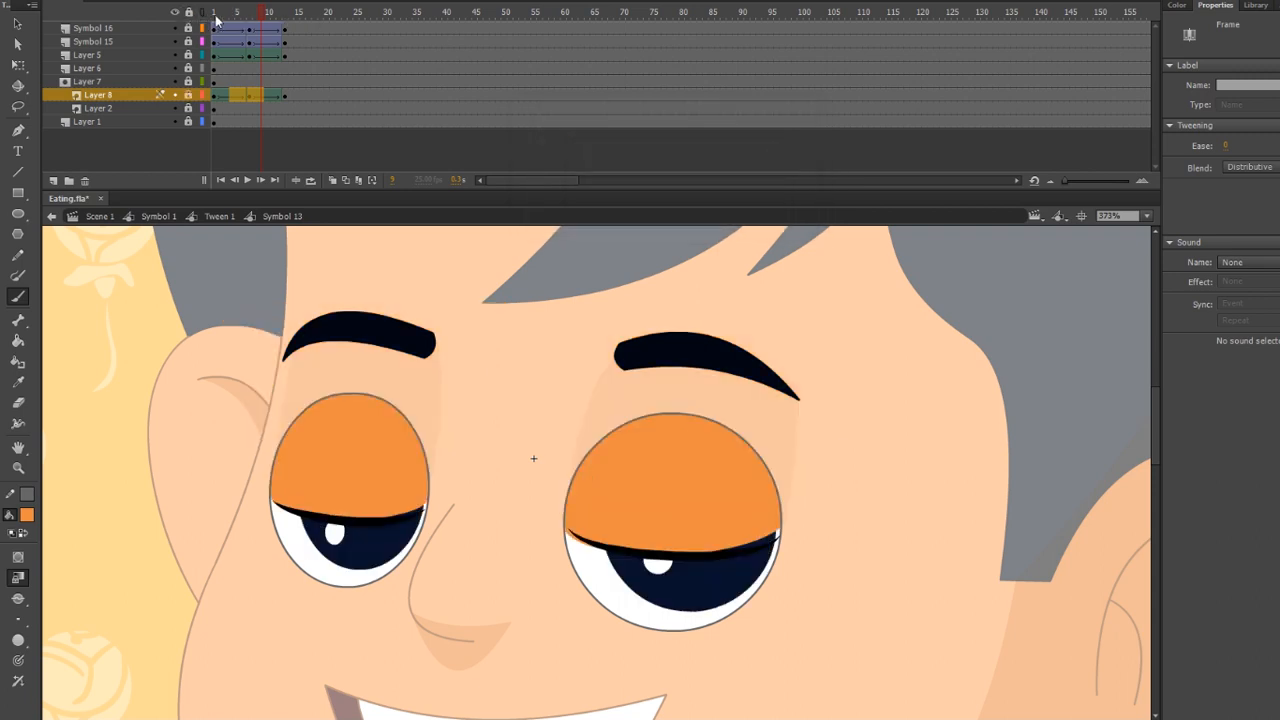
mouse_move(216, 18)
left_mouse_down()
mouse_move(293, 24)
mouse_move(202, 28)
left_mouse_up()
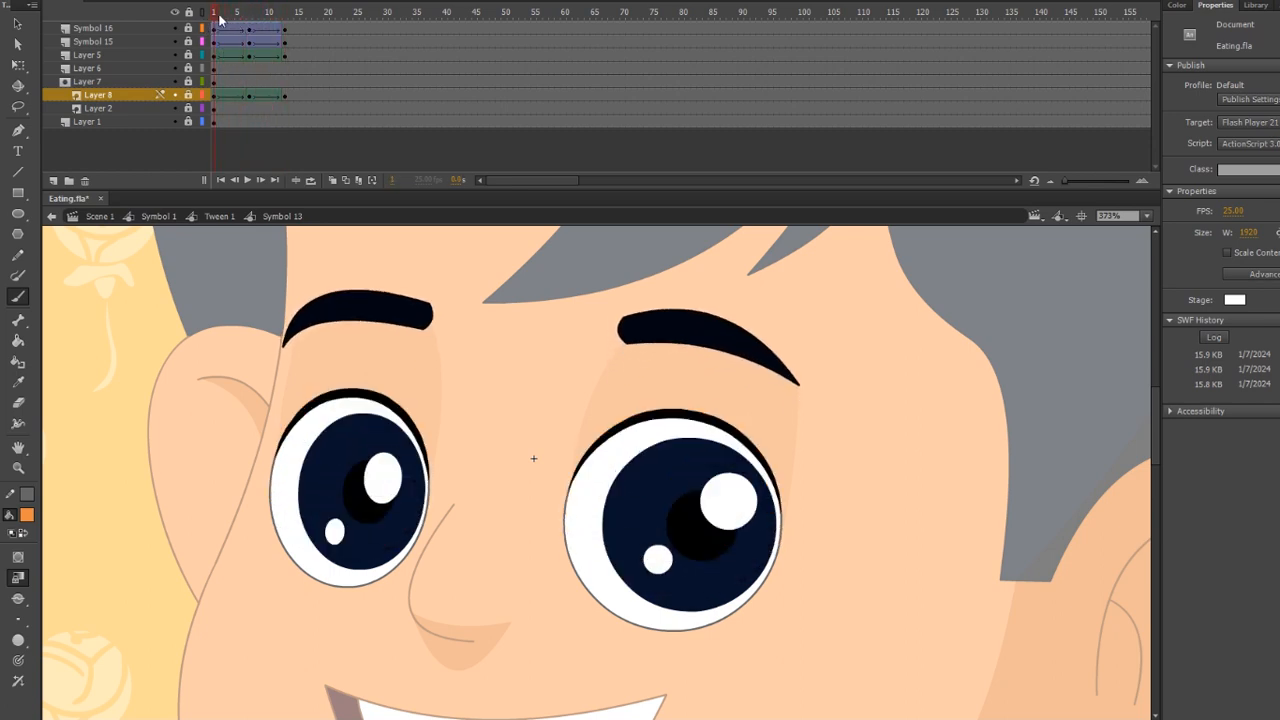
left_click(230, 18)
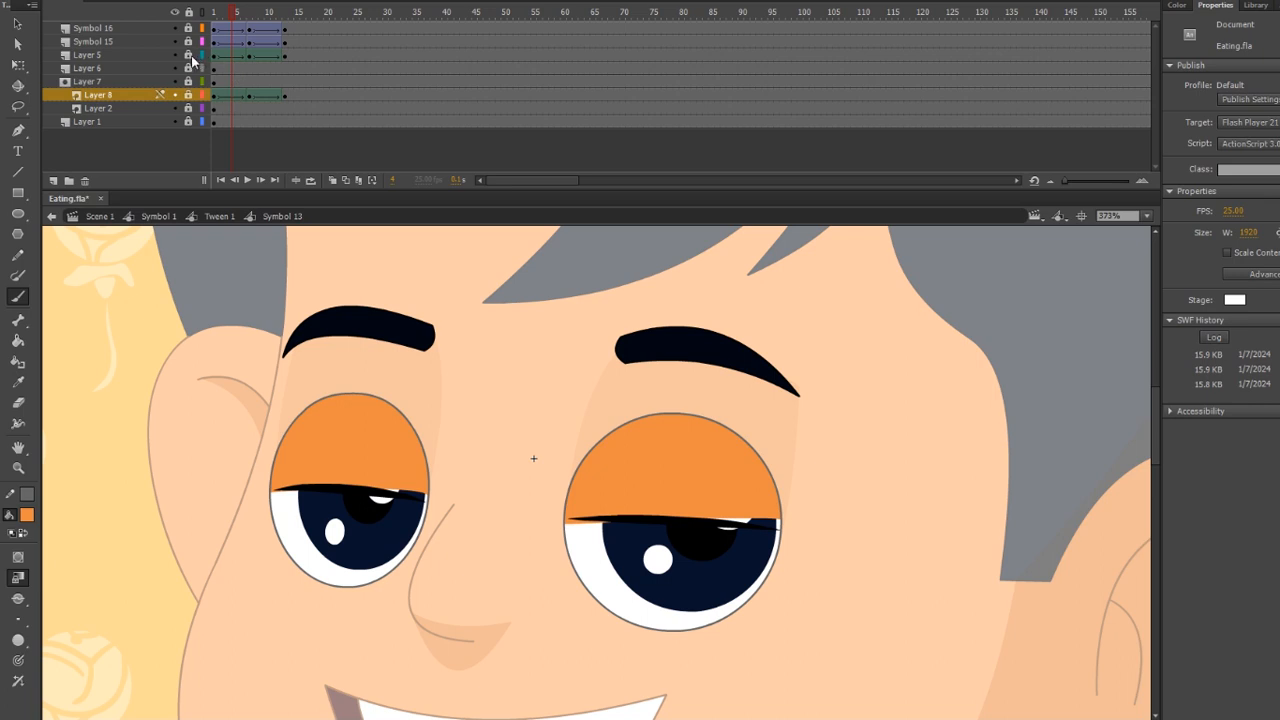
Unlock Layer 5 and insert a keyframe at frame 4, pulling the right eye's lash line out to the eye's inner outline
left_click(237, 58)
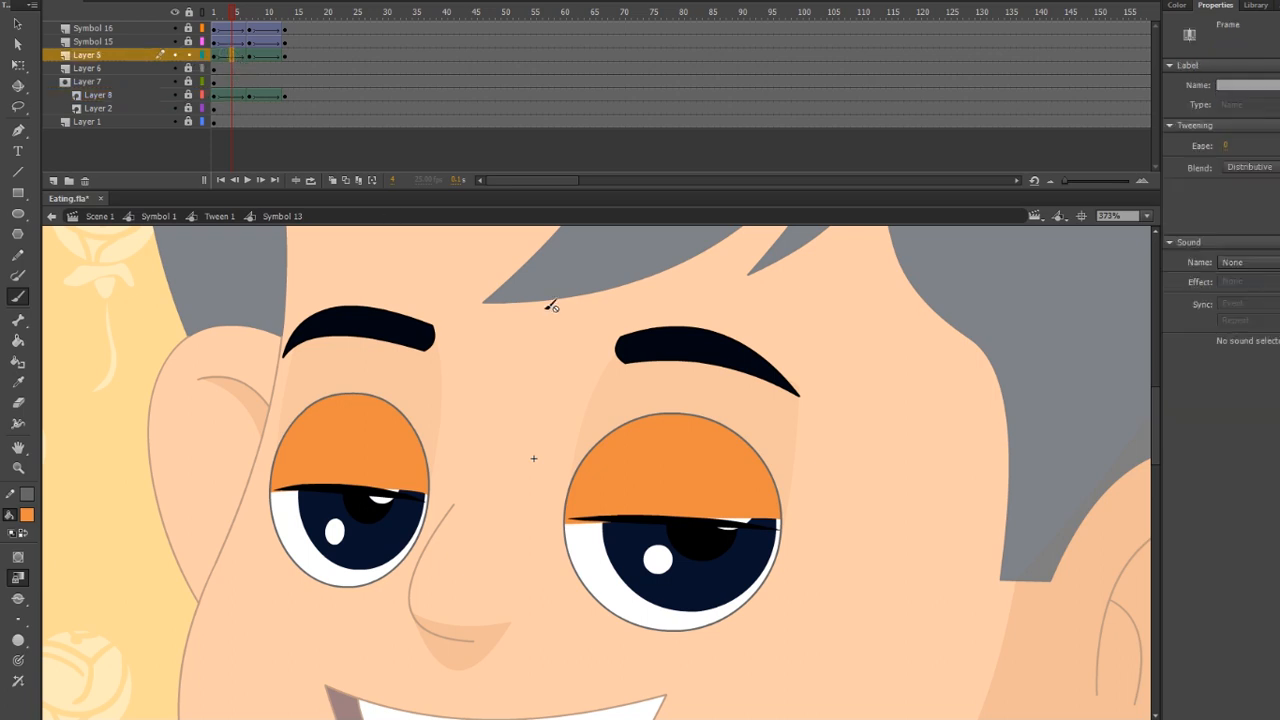
key("z")
left_click_drag(248, 410, 886, 706)
key("v")
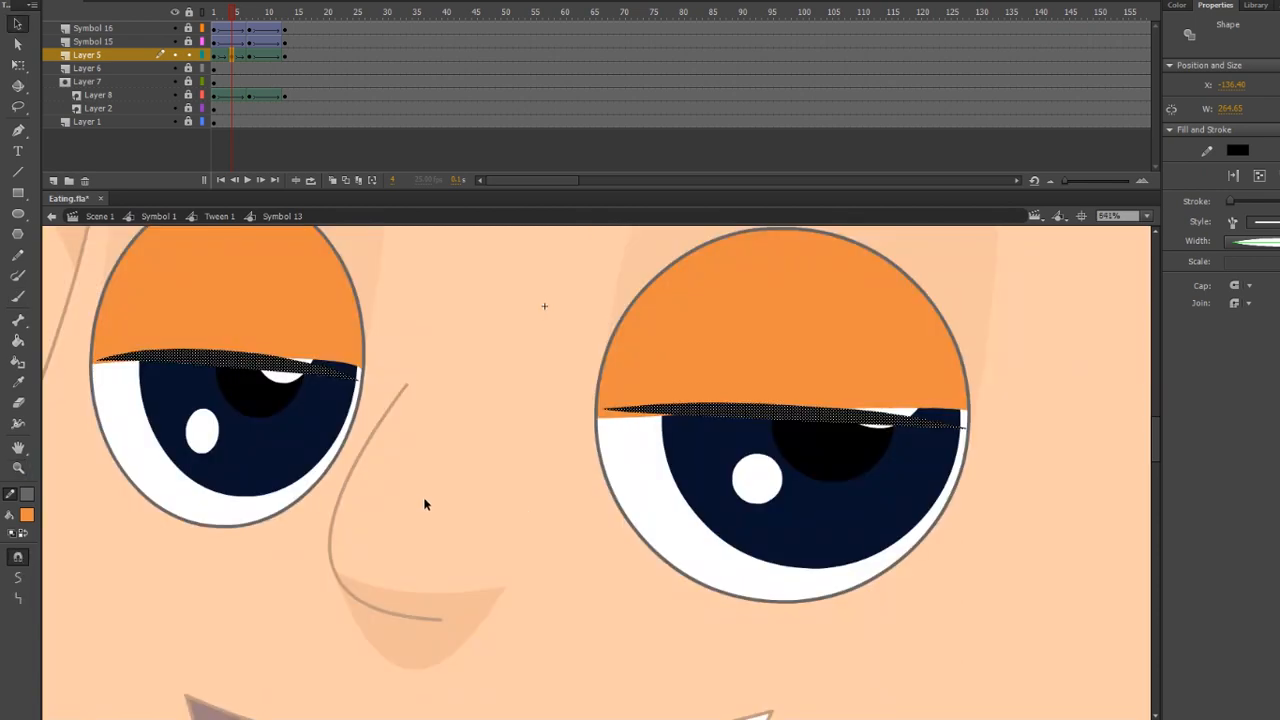
left_click(416, 508)
right_click(607, 410)
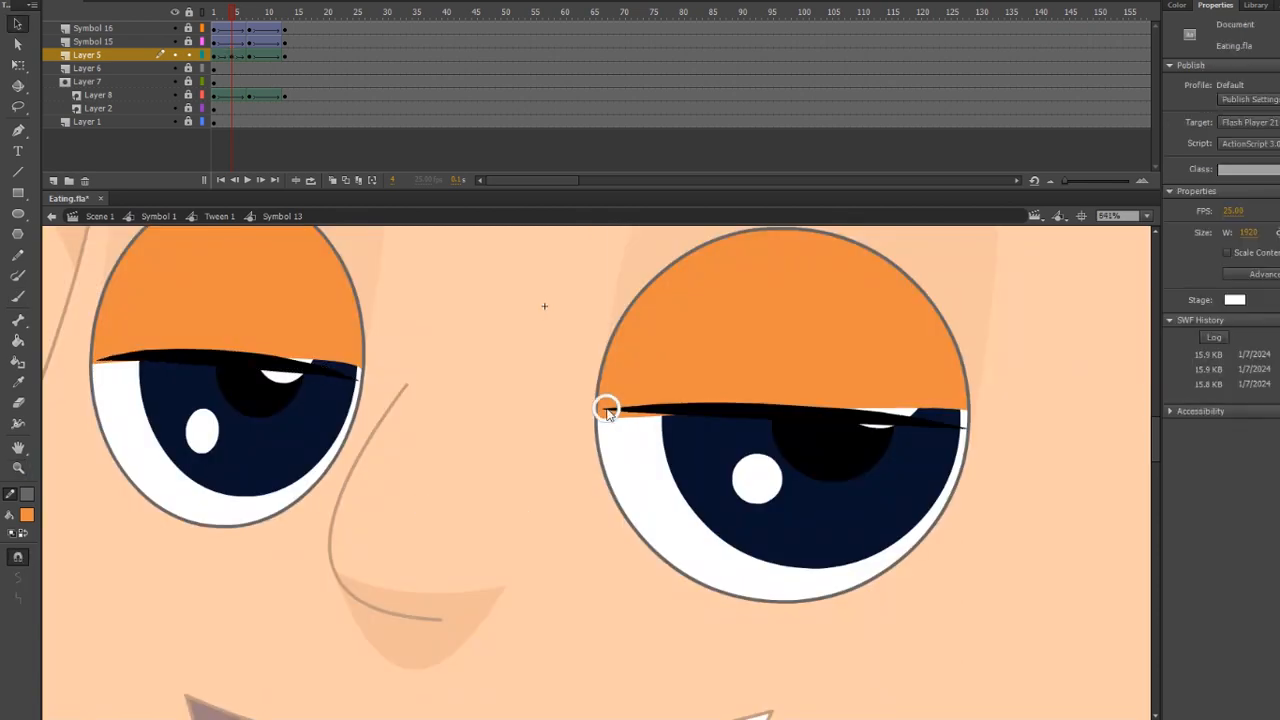
left_click(525, 421)
Straighten the right eye's lash line at frame 4 and bend its upper edge into a slight arch over the eyelid edge
left_click(730, 424)
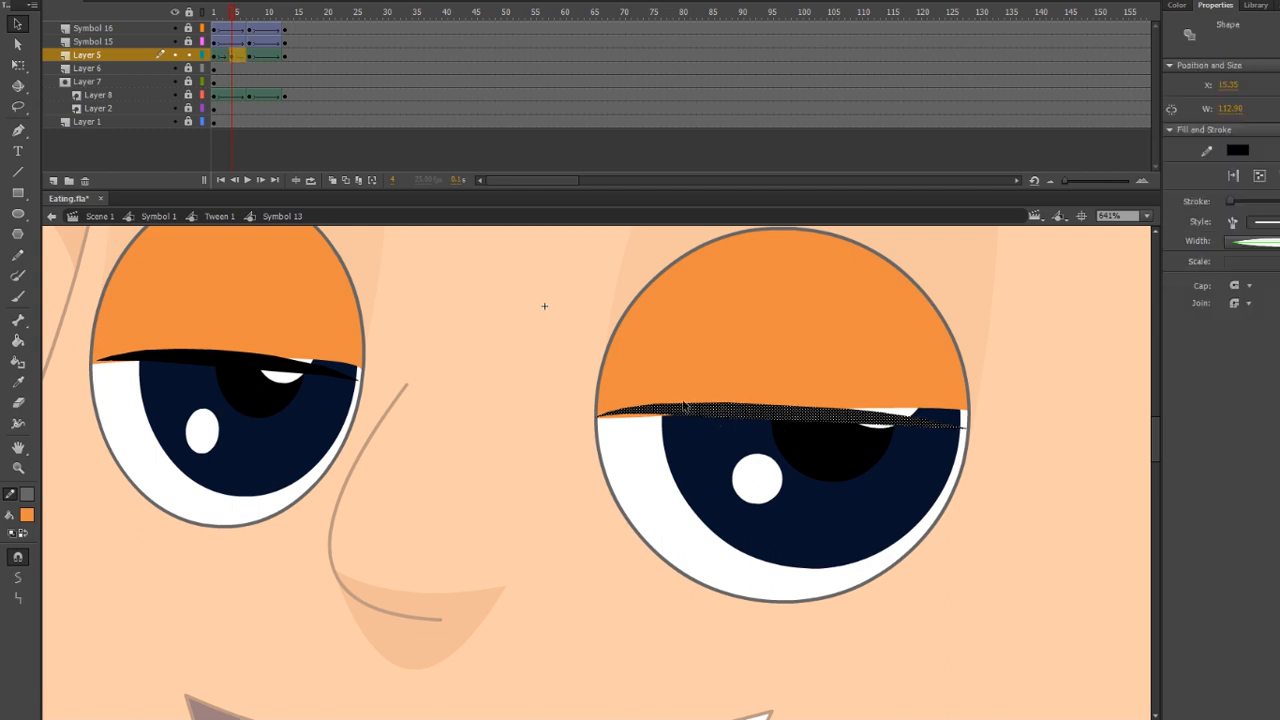
left_click(17, 599)
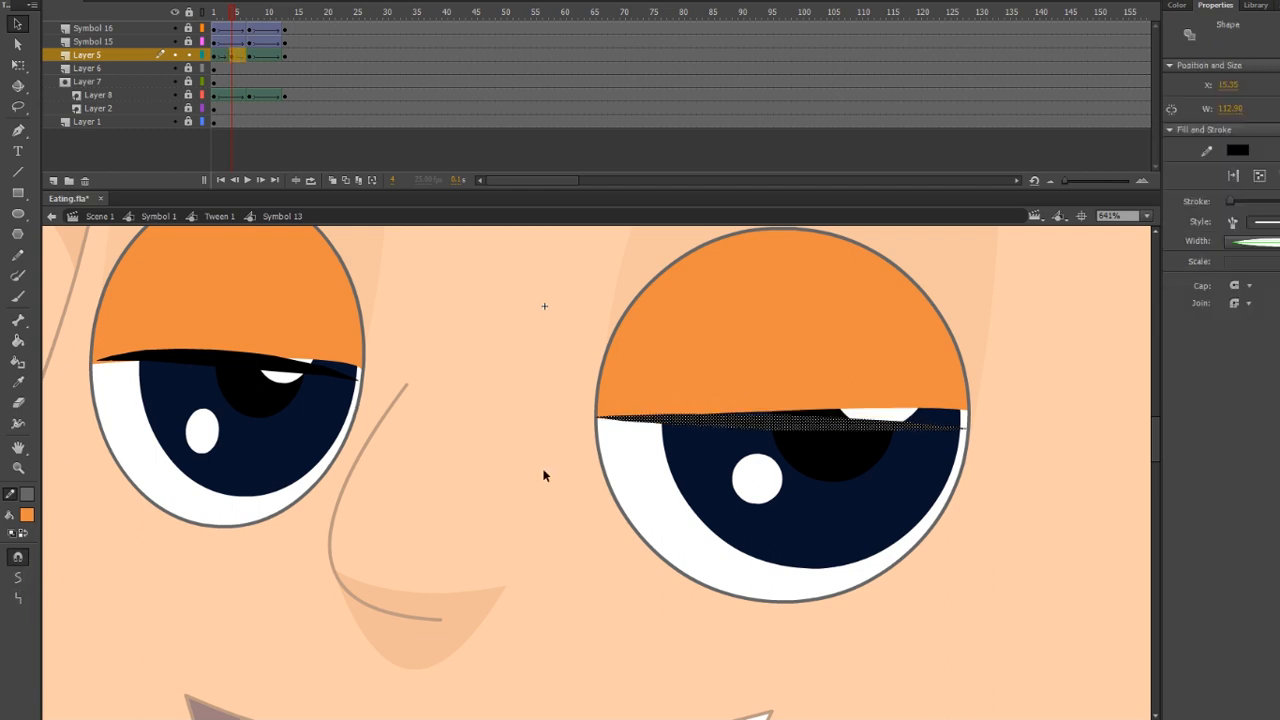
left_click(992, 414)
mouse_move(838, 424)
left_mouse_down()
mouse_move(846, 403)
mouse_move(840, 421)
left_mouse_up()
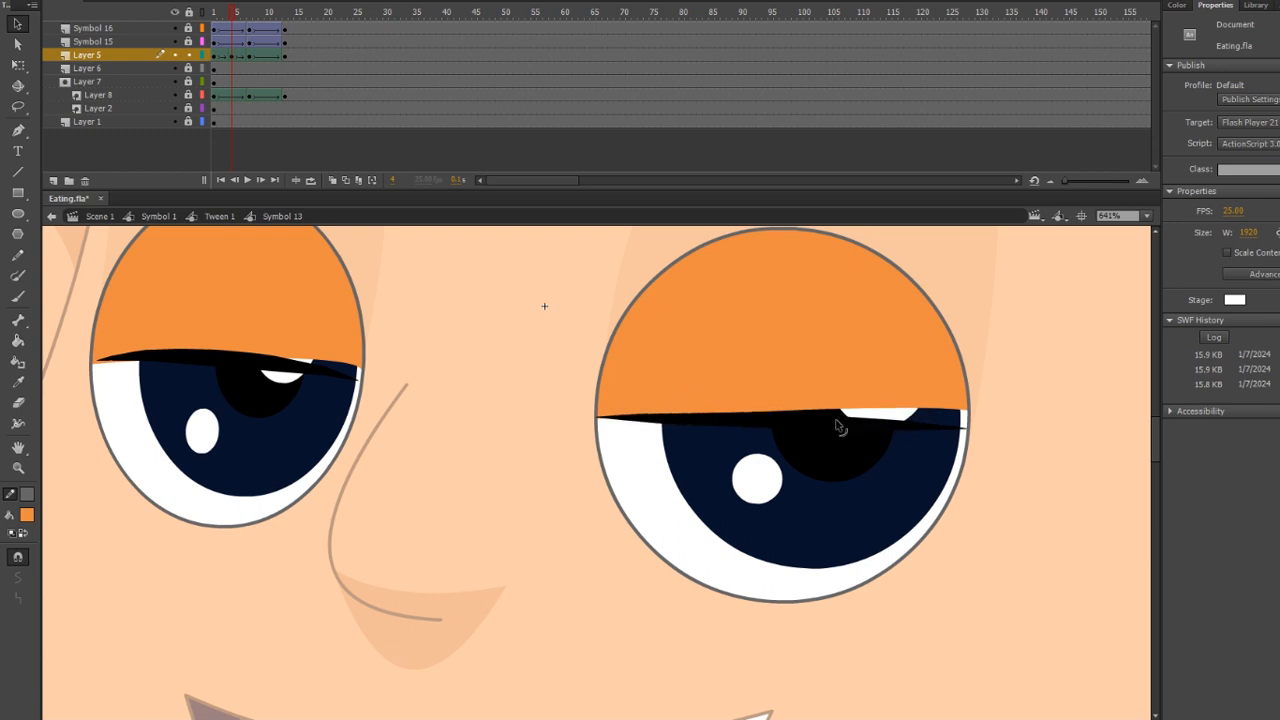
Straighten the left eye's lash line at frame 4, extend its outer end to the eye outline and arch it along the eyelid edge
left_click(188, 362)
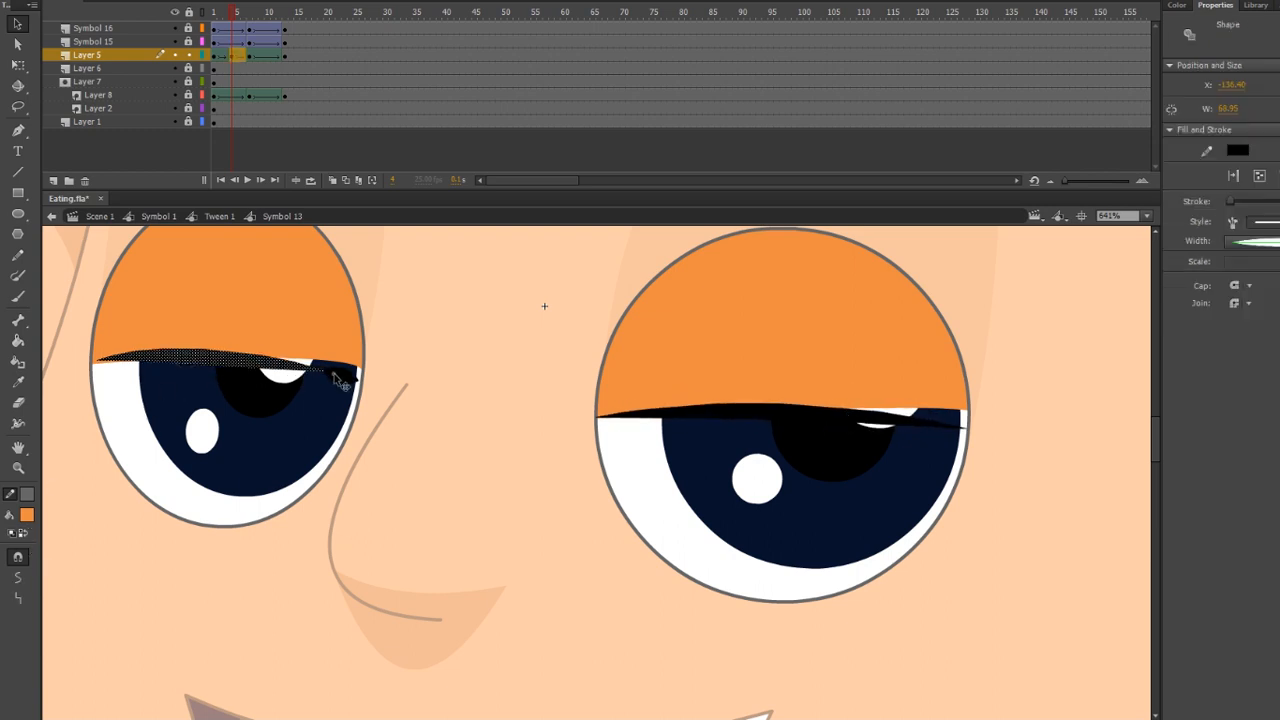
left_click(18, 600)
left_click(214, 366)
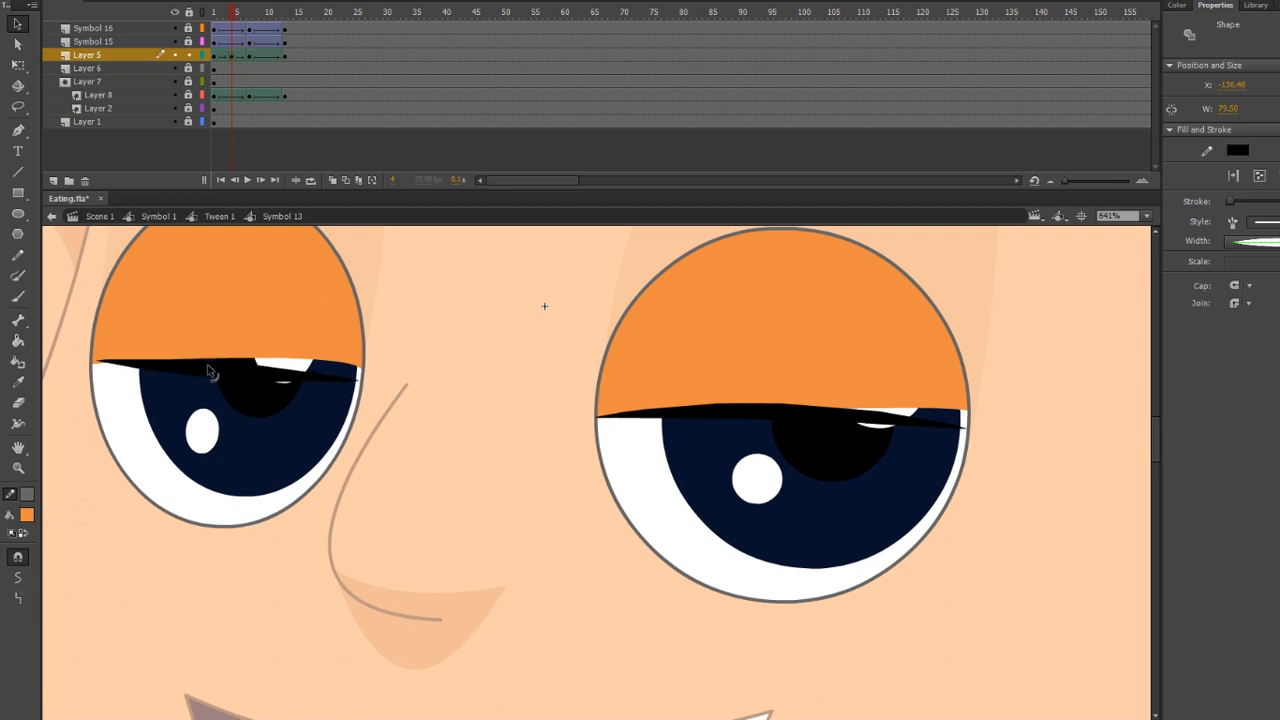
mouse_move(100, 366)
left_mouse_down()
mouse_move(86, 330)
mouse_move(93, 368)
left_mouse_up()
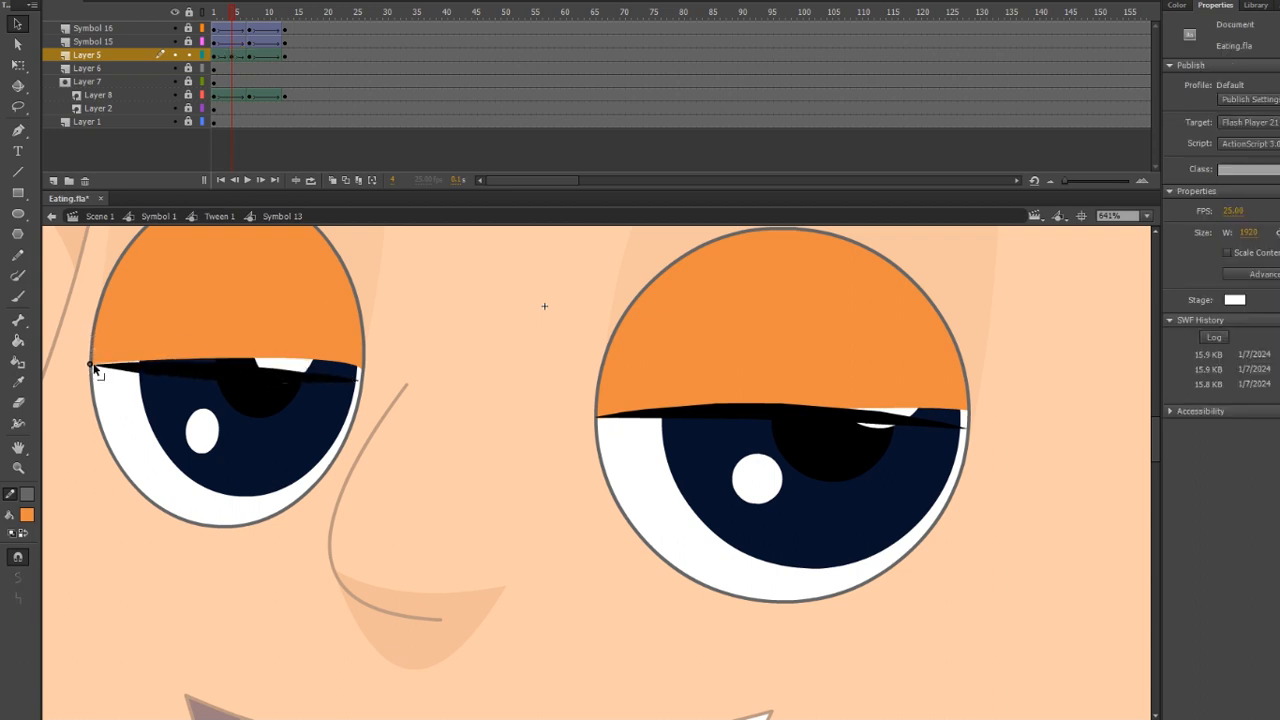
left_click_drag(214, 374, 214, 363)
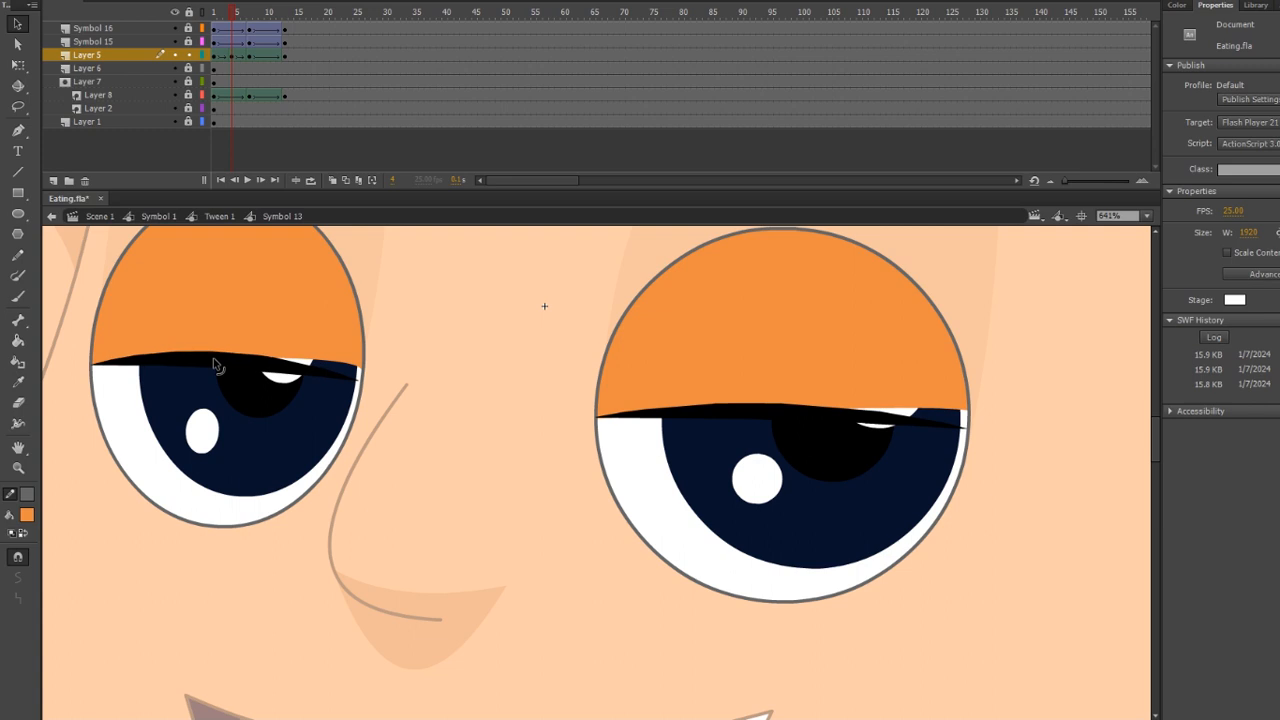
Insert a keyframe at frame 10 on Layer 5, copy the frame 4 lash keyframe onto it, and play the blink
left_click(270, 56)
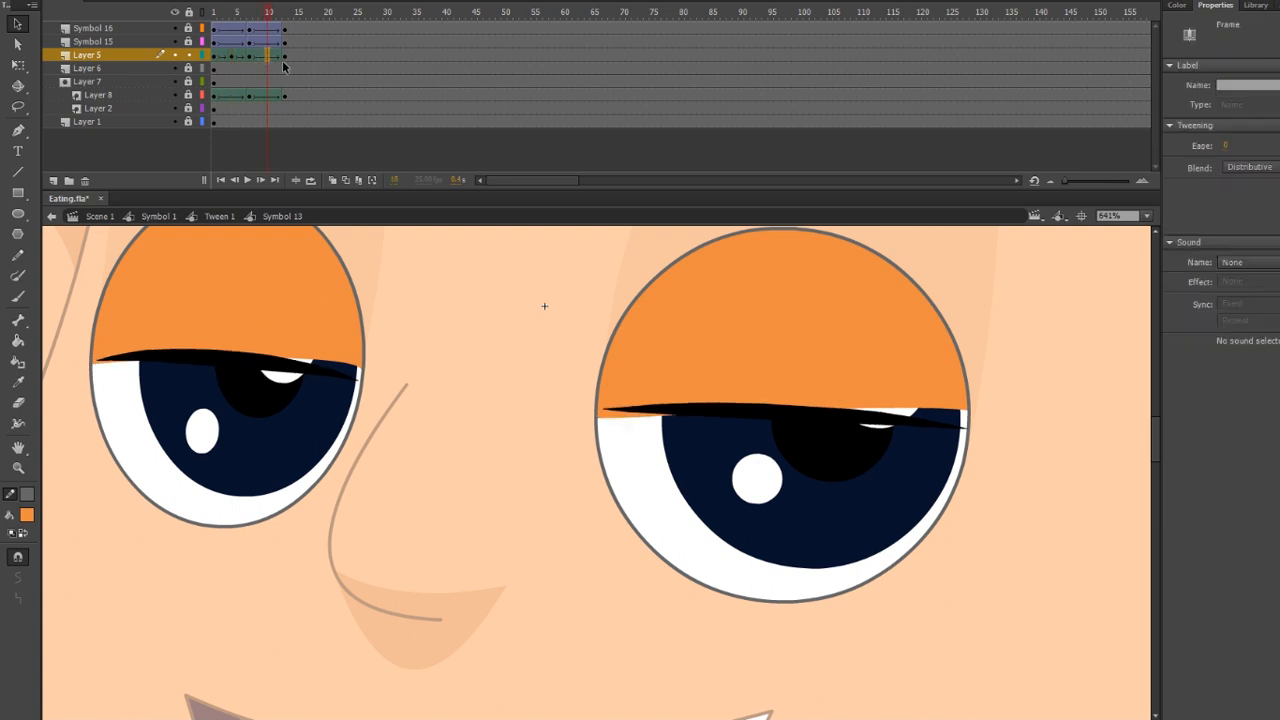
key("ctrl+z")
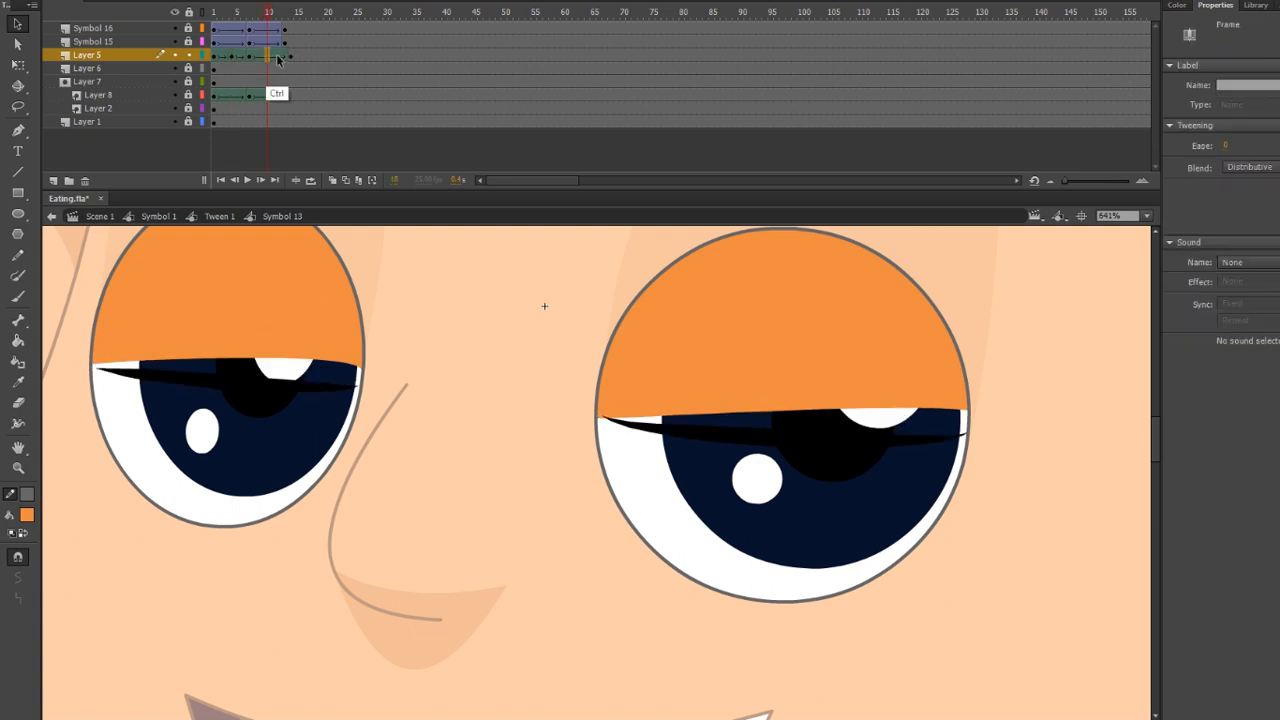
key("ctrl+y")
key("F6")
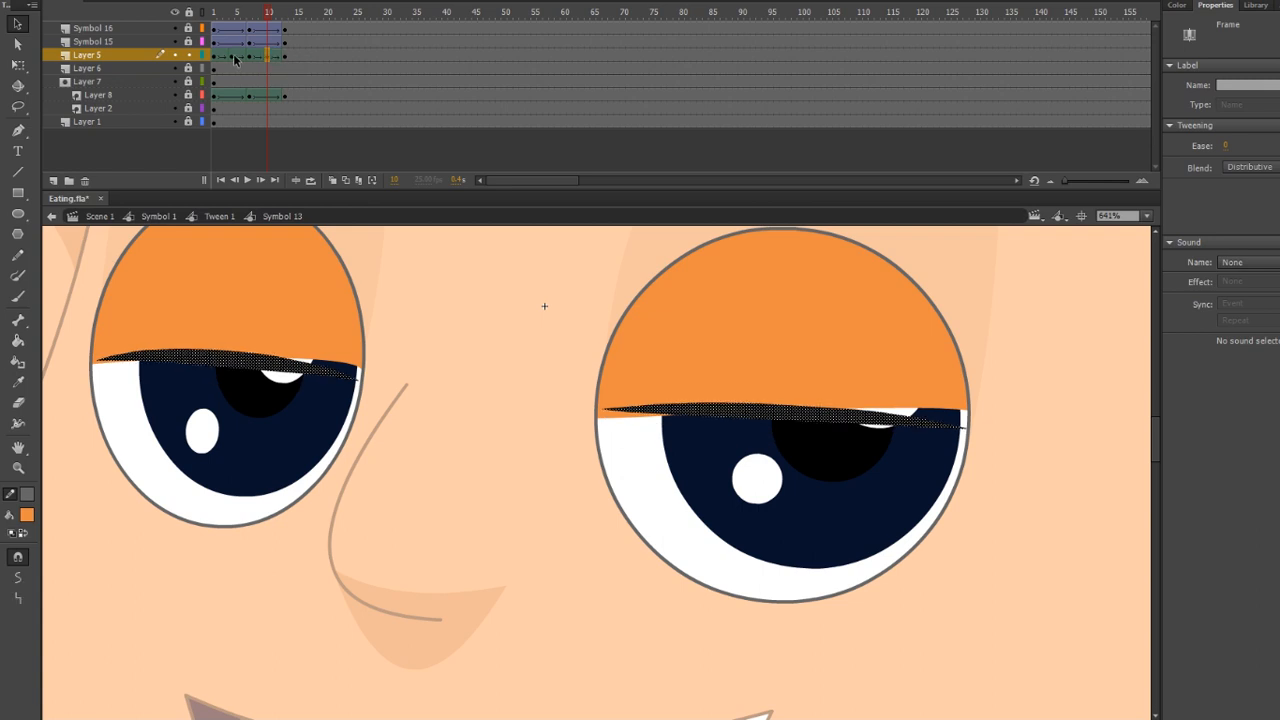
left_click(233, 57)
left_click_drag(233, 57, 268, 57)
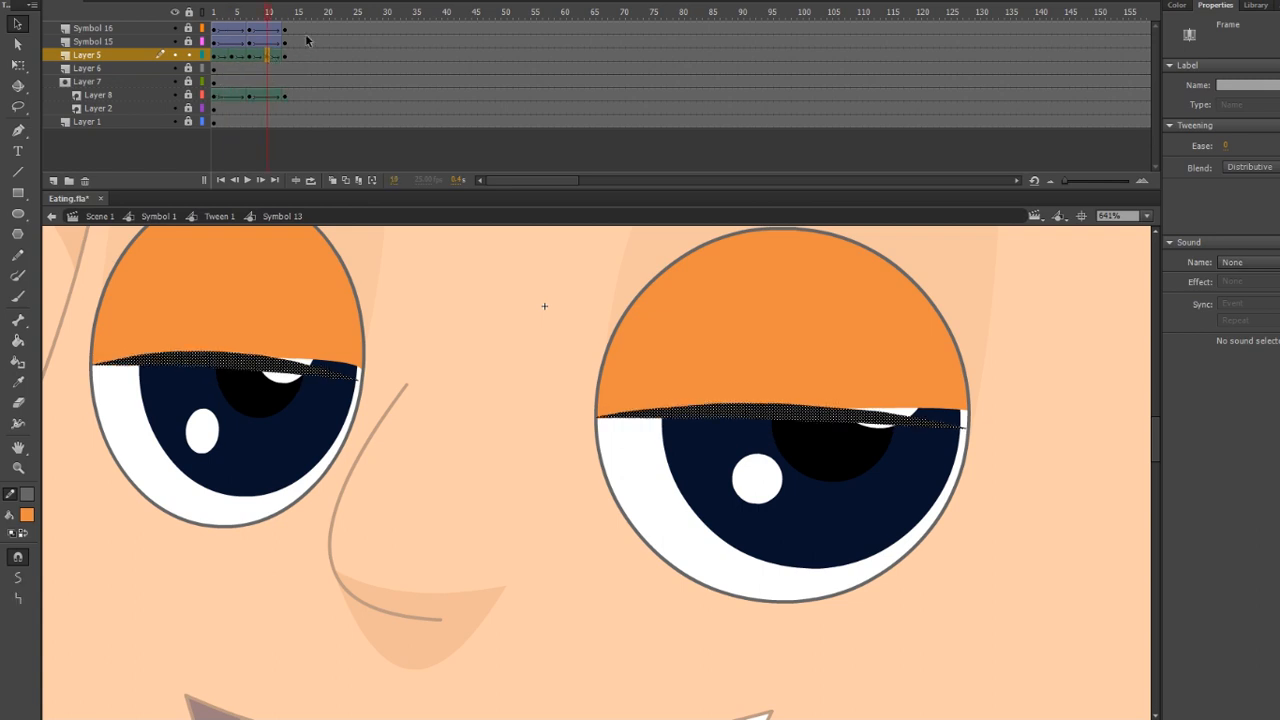
key("Return")
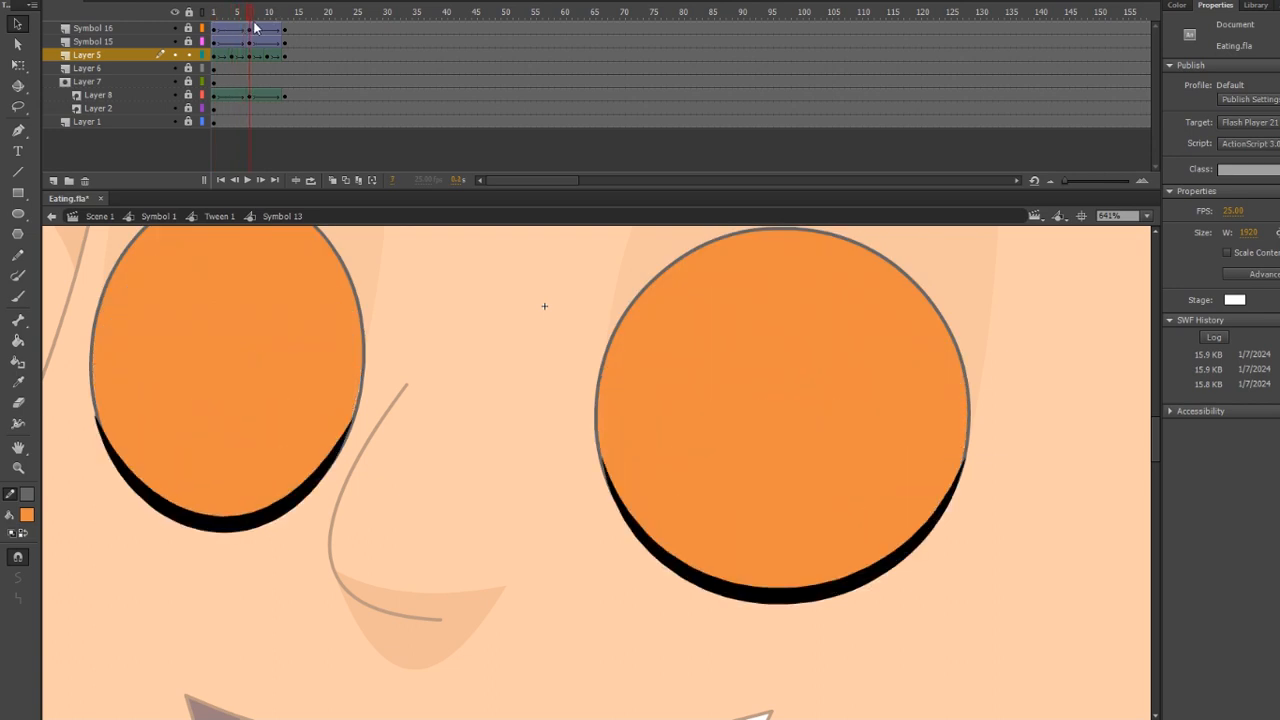
At frame 4, unlock eyelid Layer 8 and hide the mask Layer 7 to expose the full eyelid shapes
left_click(232, 95)
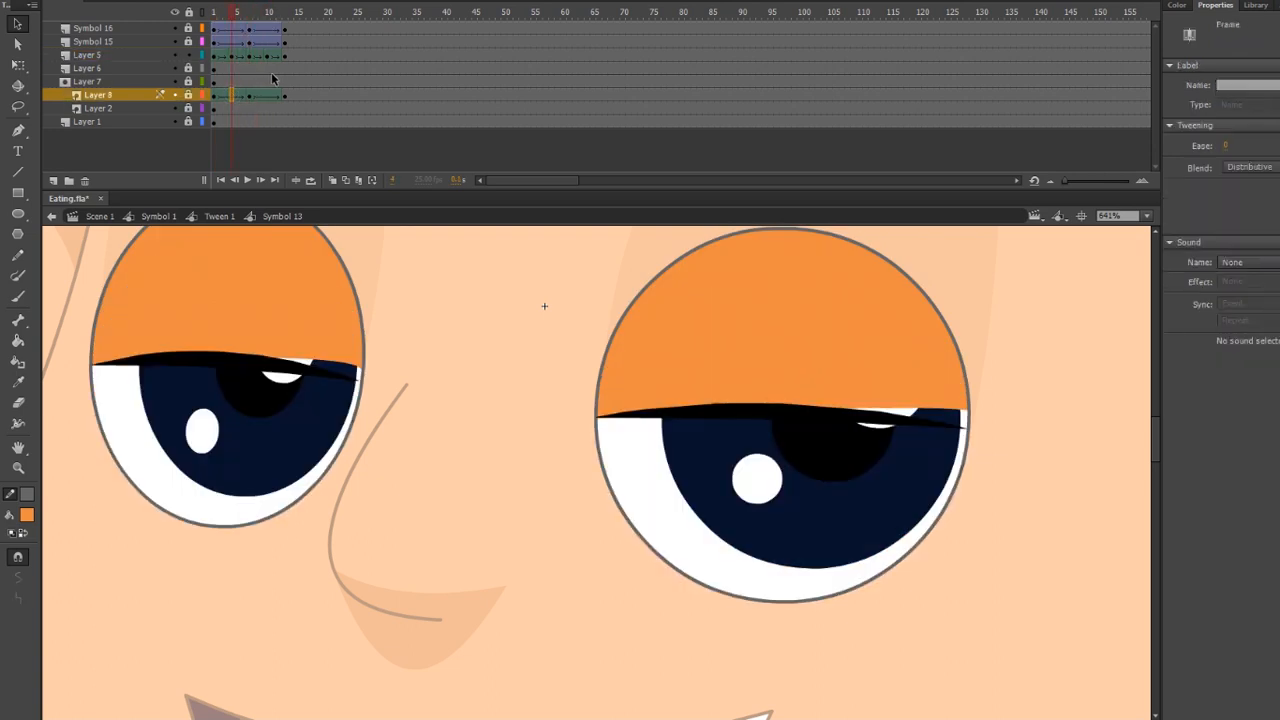
left_click(188, 95)
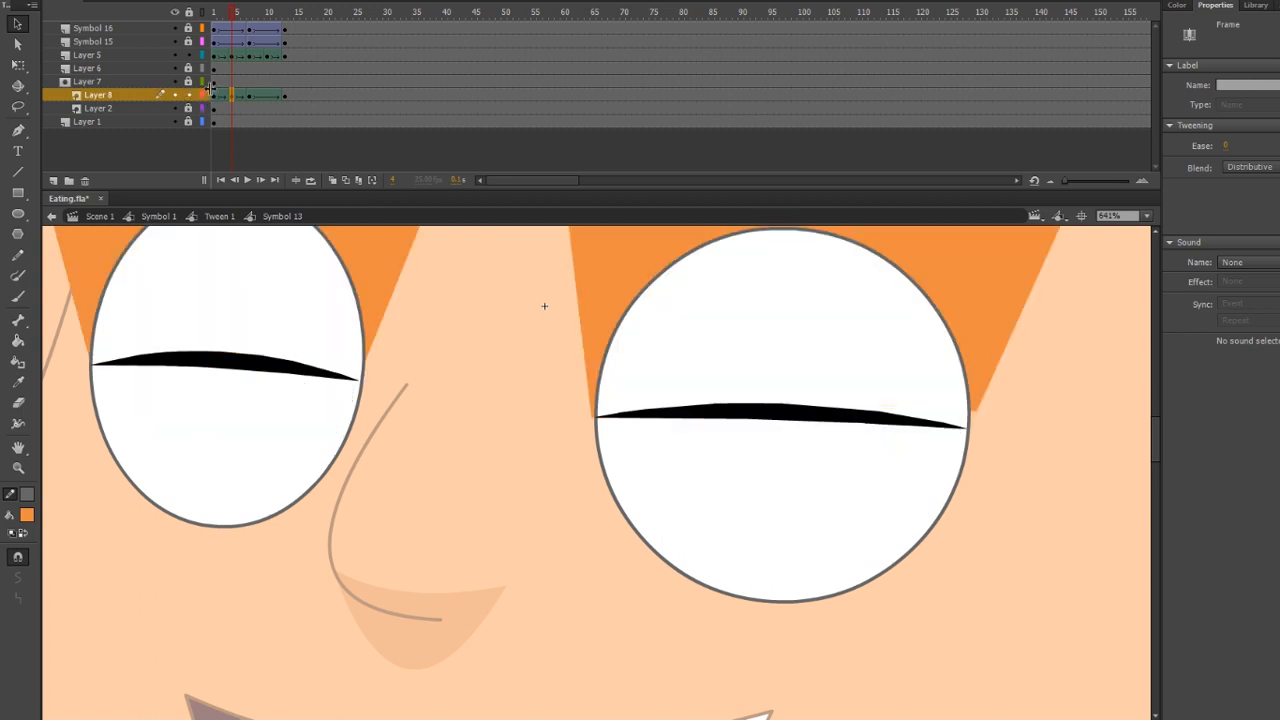
left_click(175, 82)
left_click(183, 90)
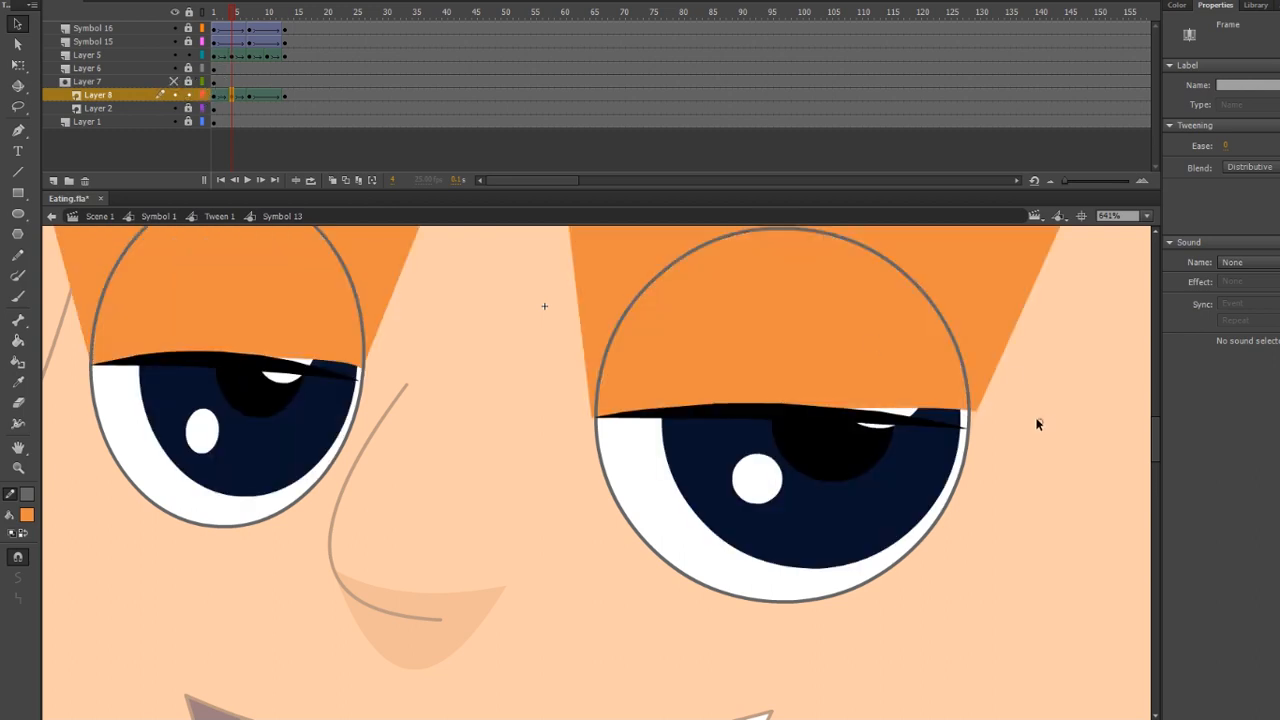
Insert a keyframe at frame 4 on Layer 8 and pull both eyelids' lower right corners down to follow the lash lines
left_click(1037, 425)
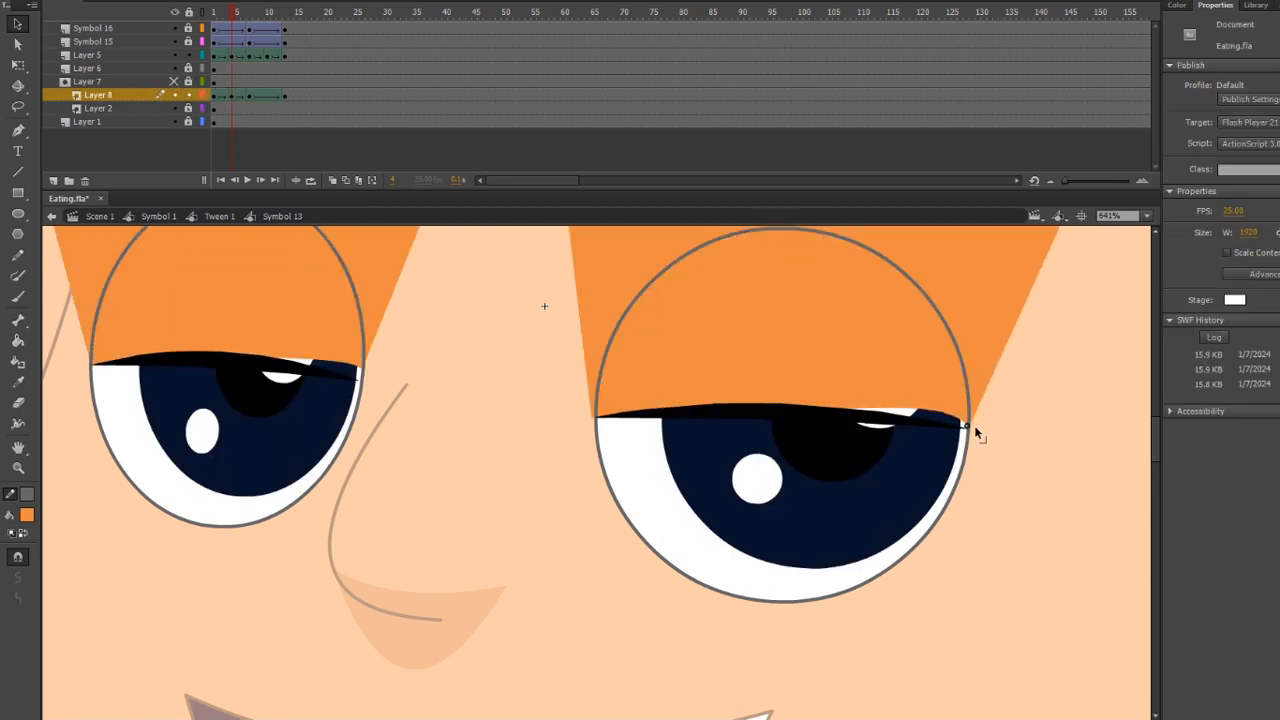
left_click_drag(943, 420, 929, 425)
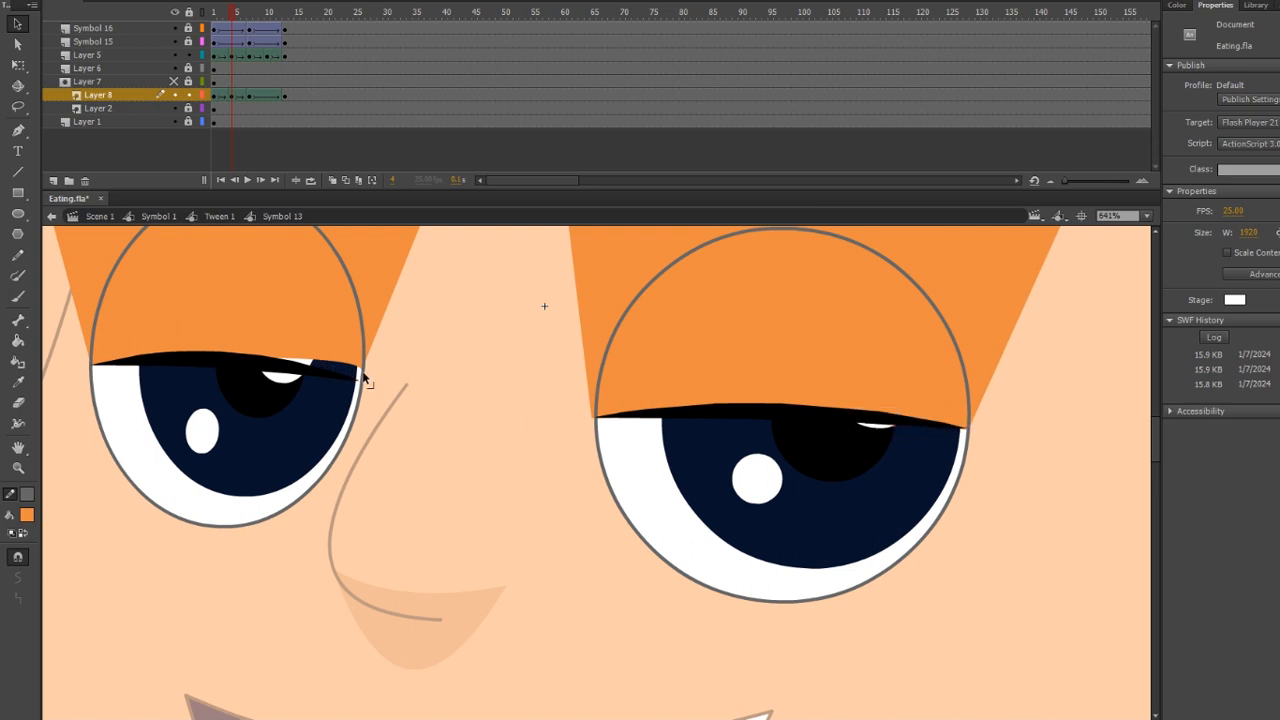
left_click_drag(363, 369, 312, 371)
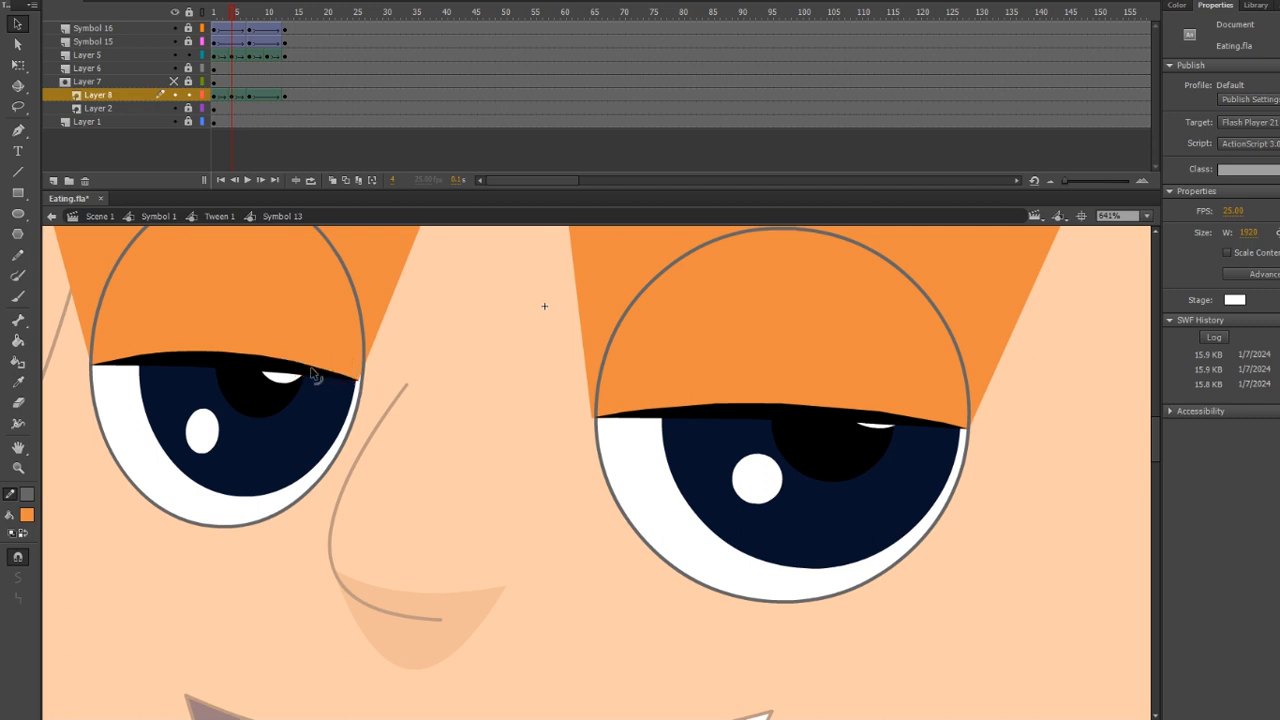
Insert a keyframe at frame 10 on Layer 8 and reshape both eyelids' lower right corners to meet the lash lines
left_click_drag(236, 18, 268, 28)
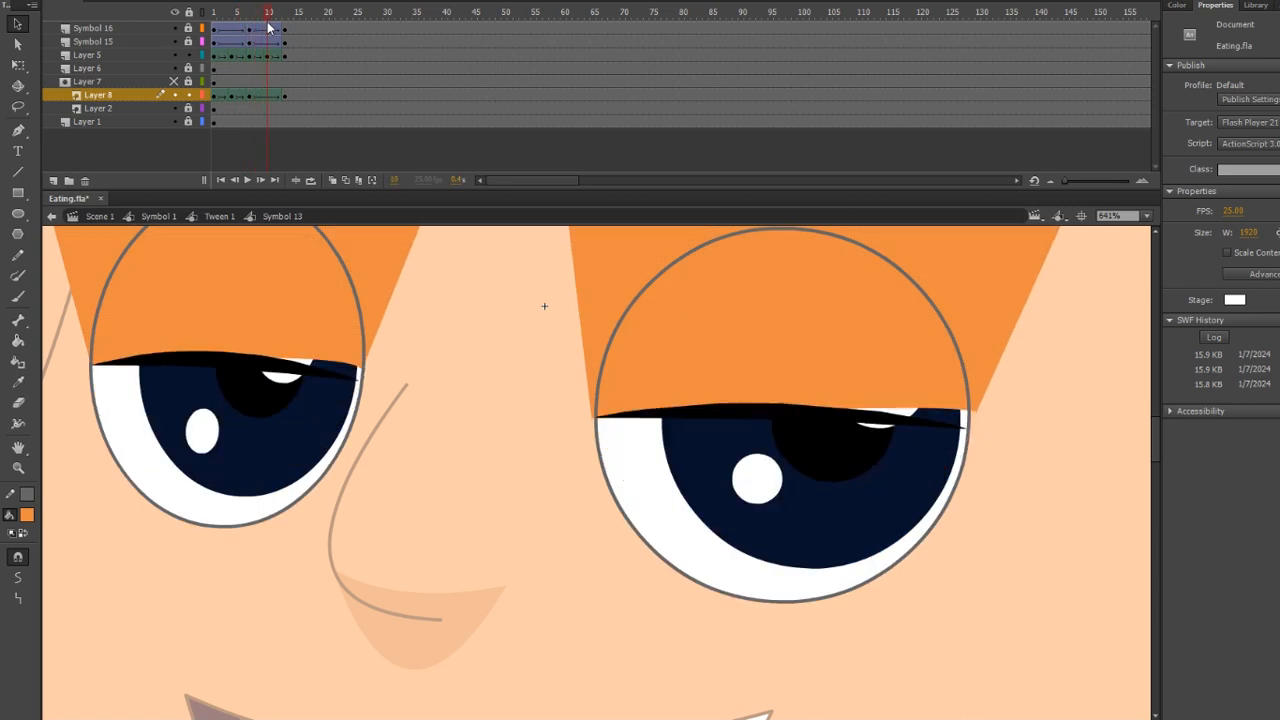
left_click(268, 95)
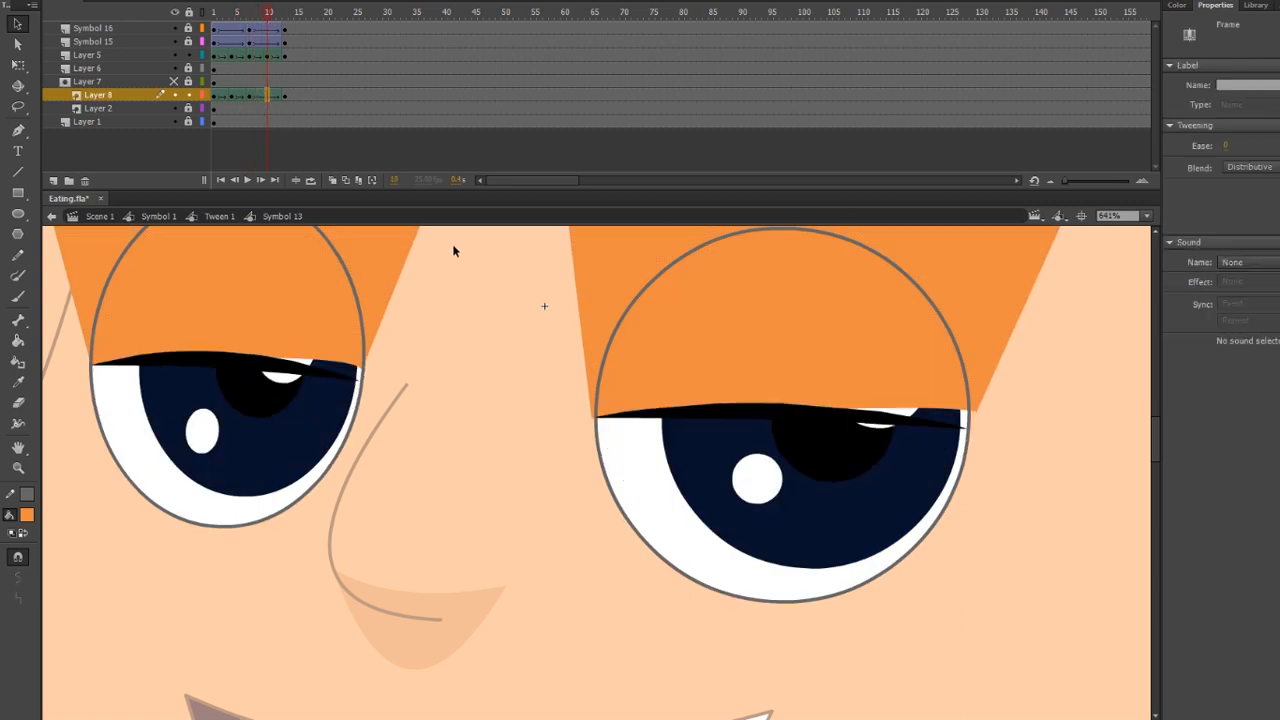
left_click(419, 354)
left_click_drag(363, 371, 331, 372)
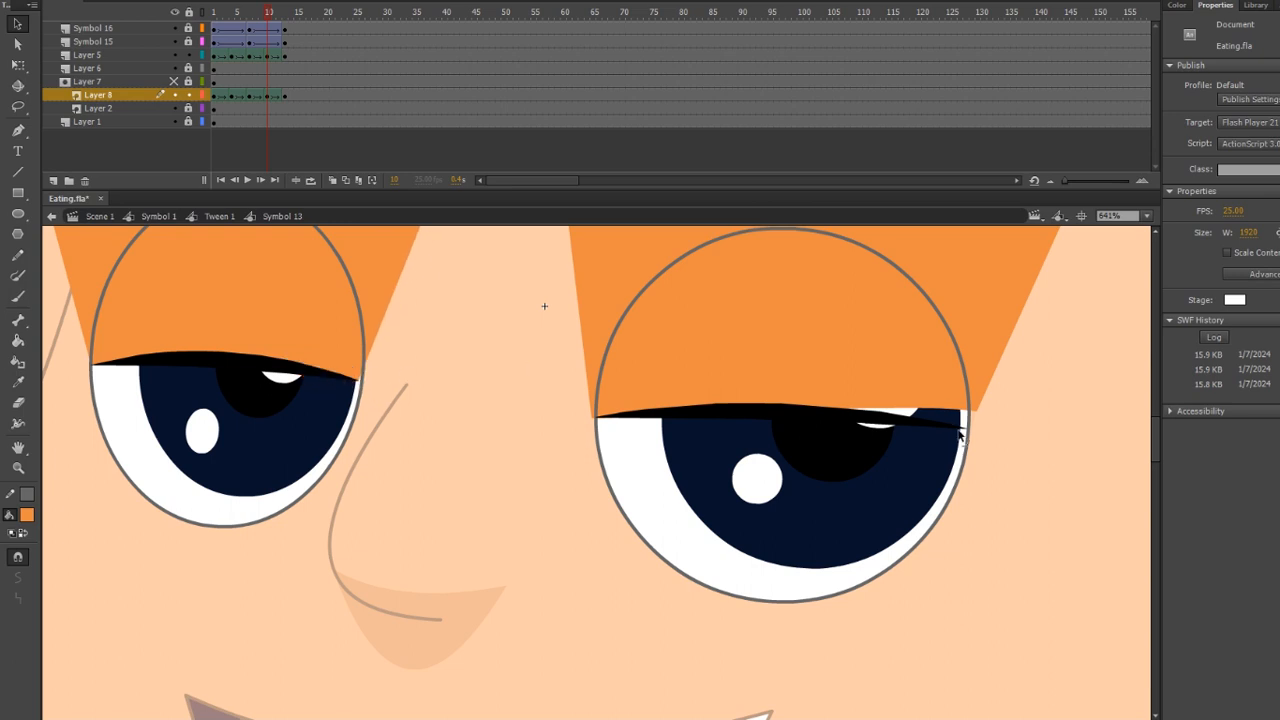
left_click_drag(975, 412, 922, 425)
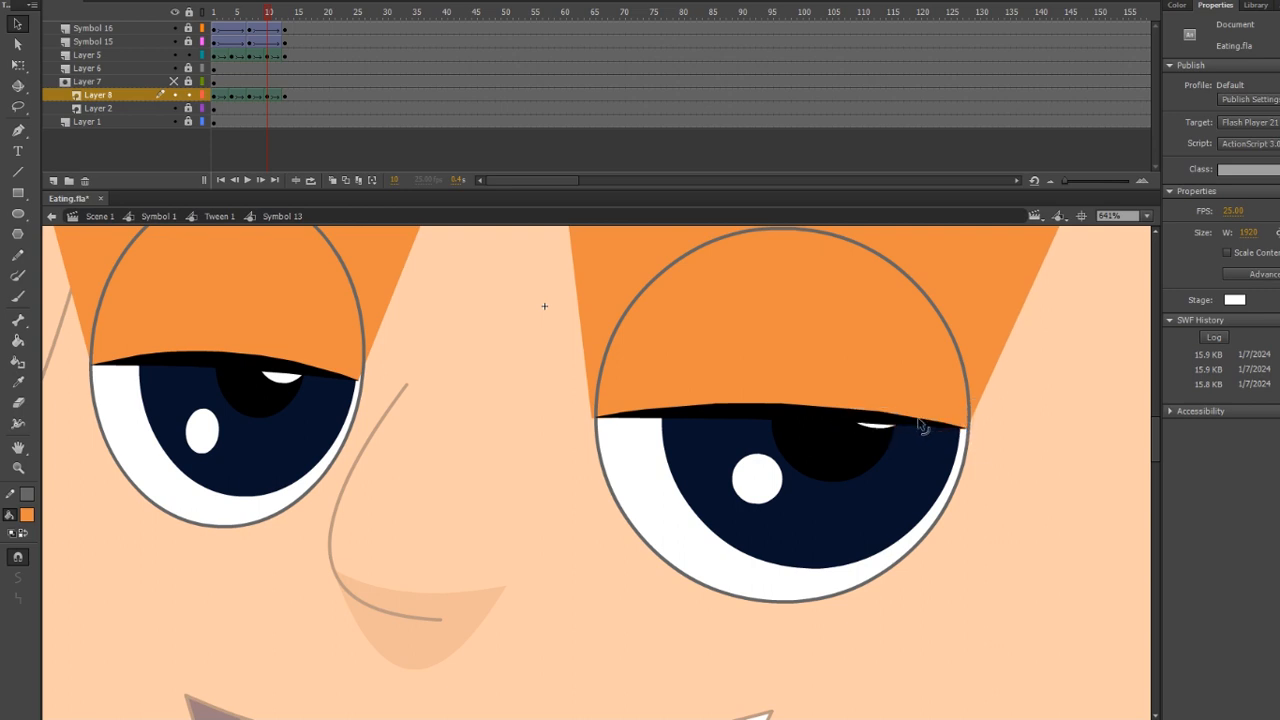
Return to the Tween 1 head symbol and play the timeline to review the blink on the whole face
key("ctrl+minus")
key("ctrl+minus")
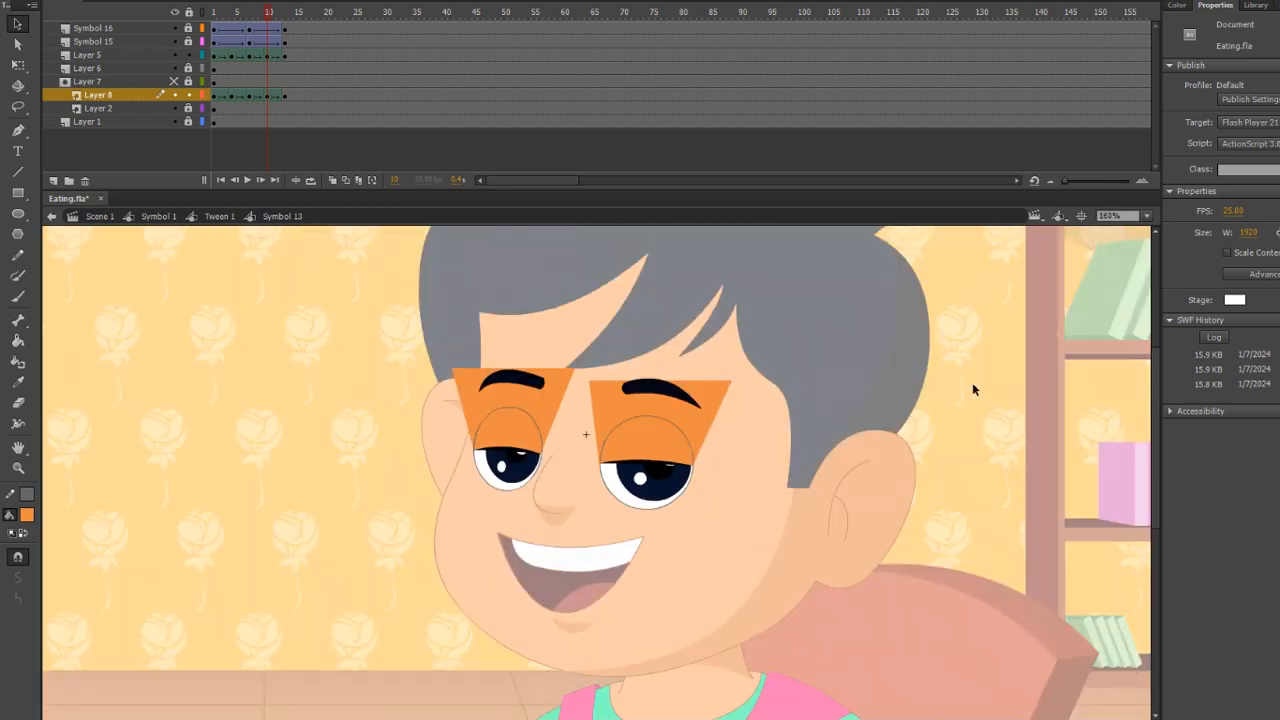
left_click(219, 216)
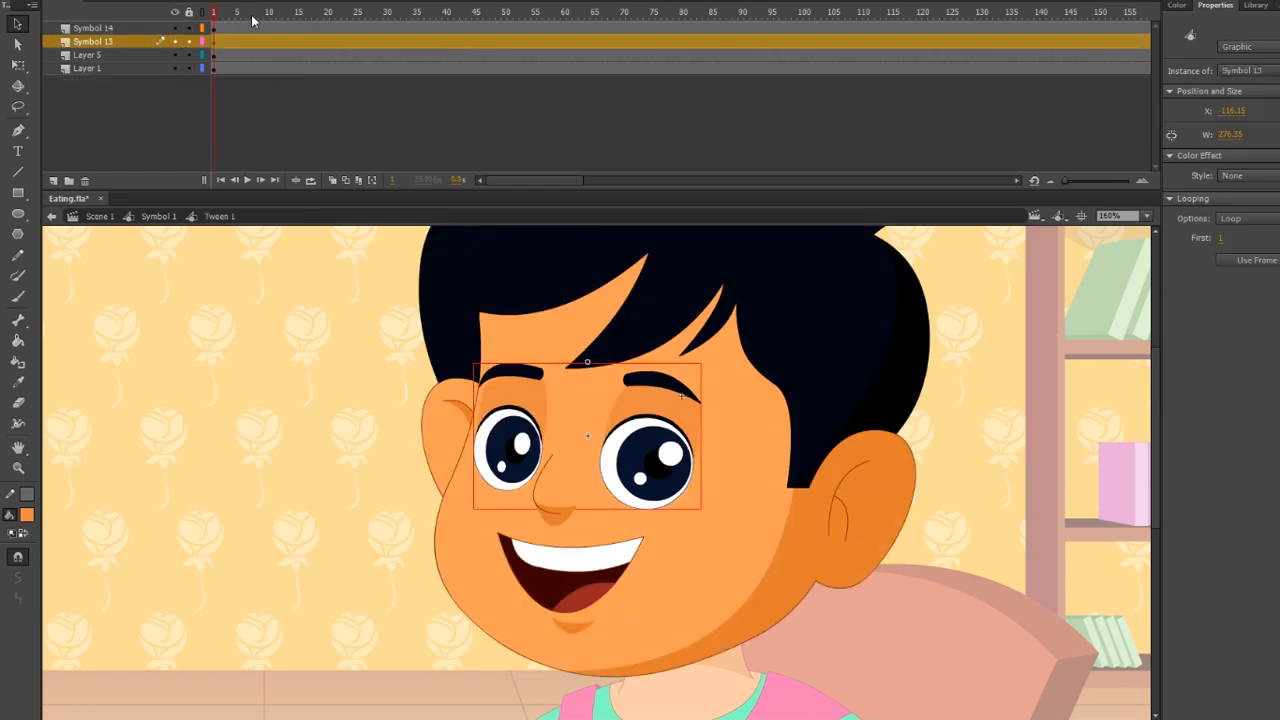
mouse_move(218, 26)
left_mouse_down()
mouse_move(278, 30)
mouse_move(197, 34)
mouse_move(287, 32)
mouse_move(203, 32)
left_mouse_up()
key("Return")
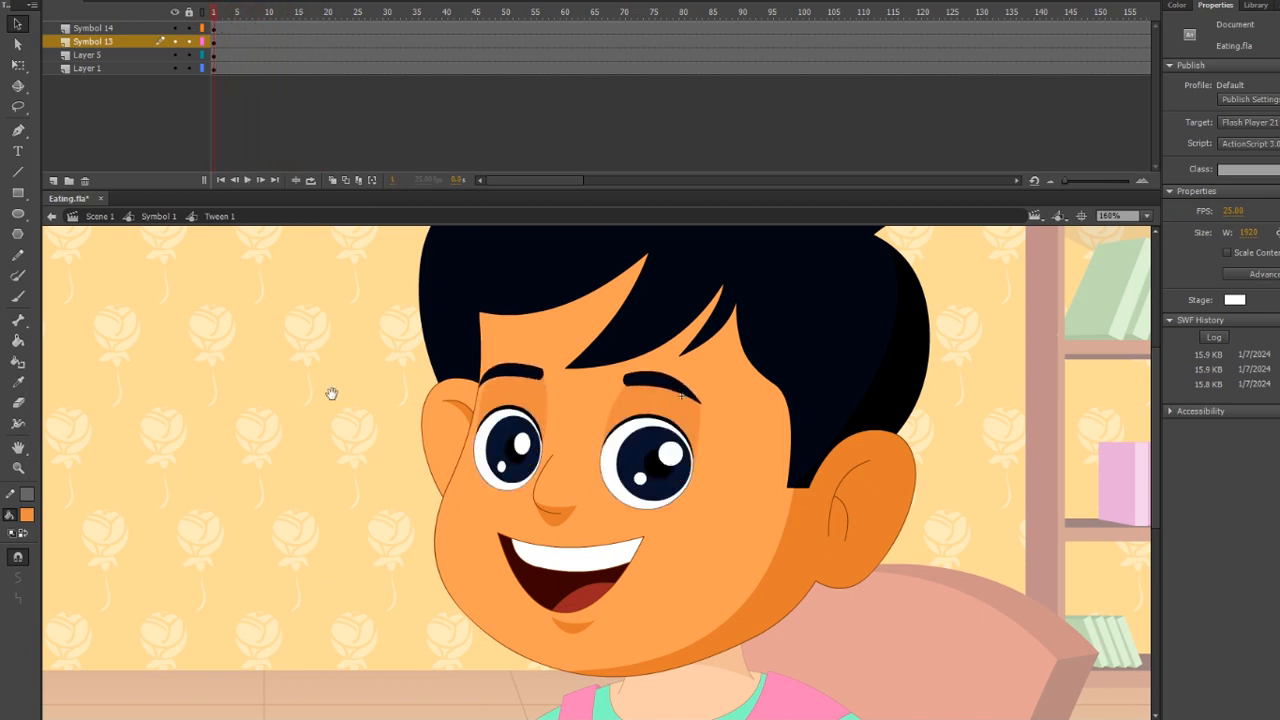
left_click_drag(332, 394, 341, 421)
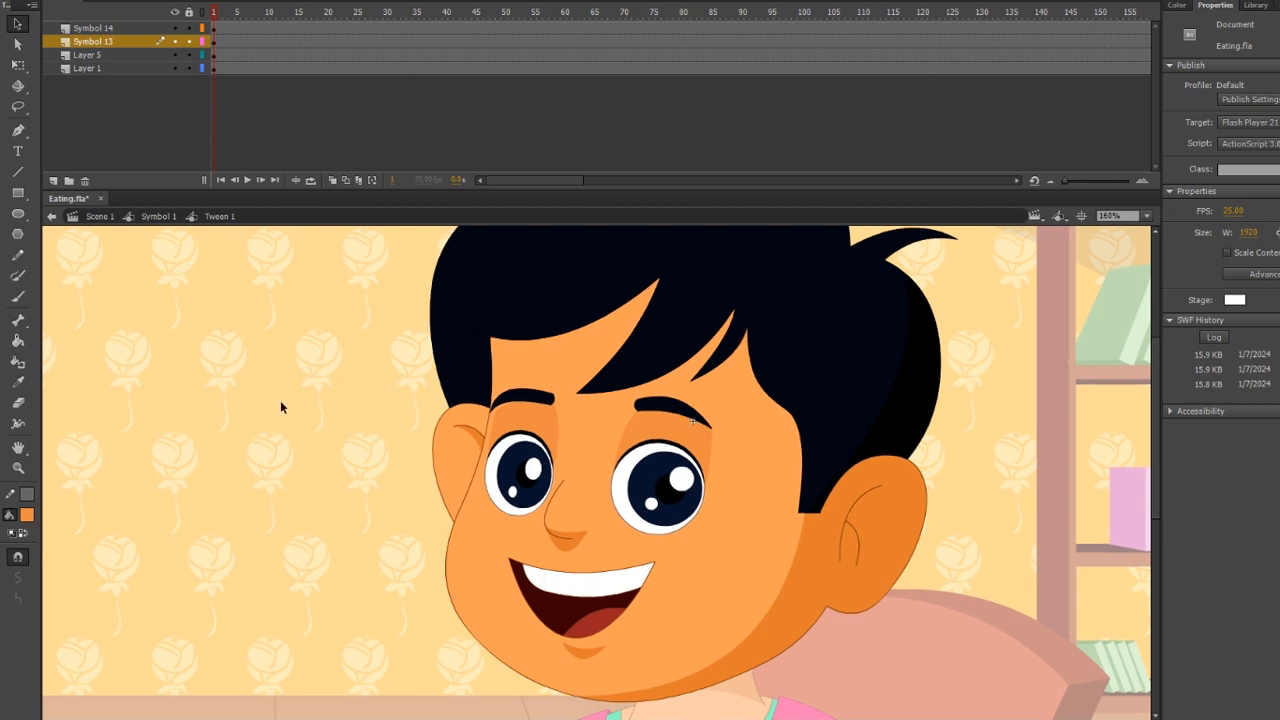
key("Return")
In Symbol 13, remove the frames from about 36 to 152 on all layers and play the shortened blink loop in Tween 1
double_click(510, 485)
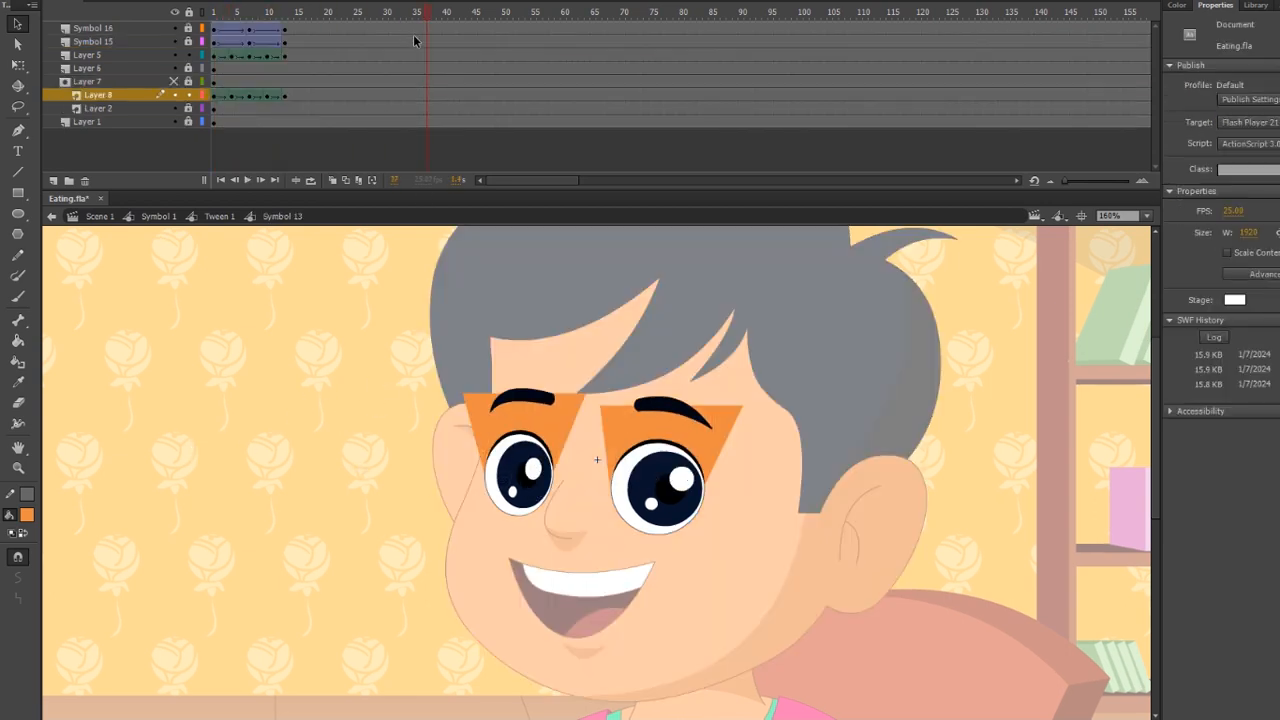
left_click_drag(414, 40, 1110, 125)
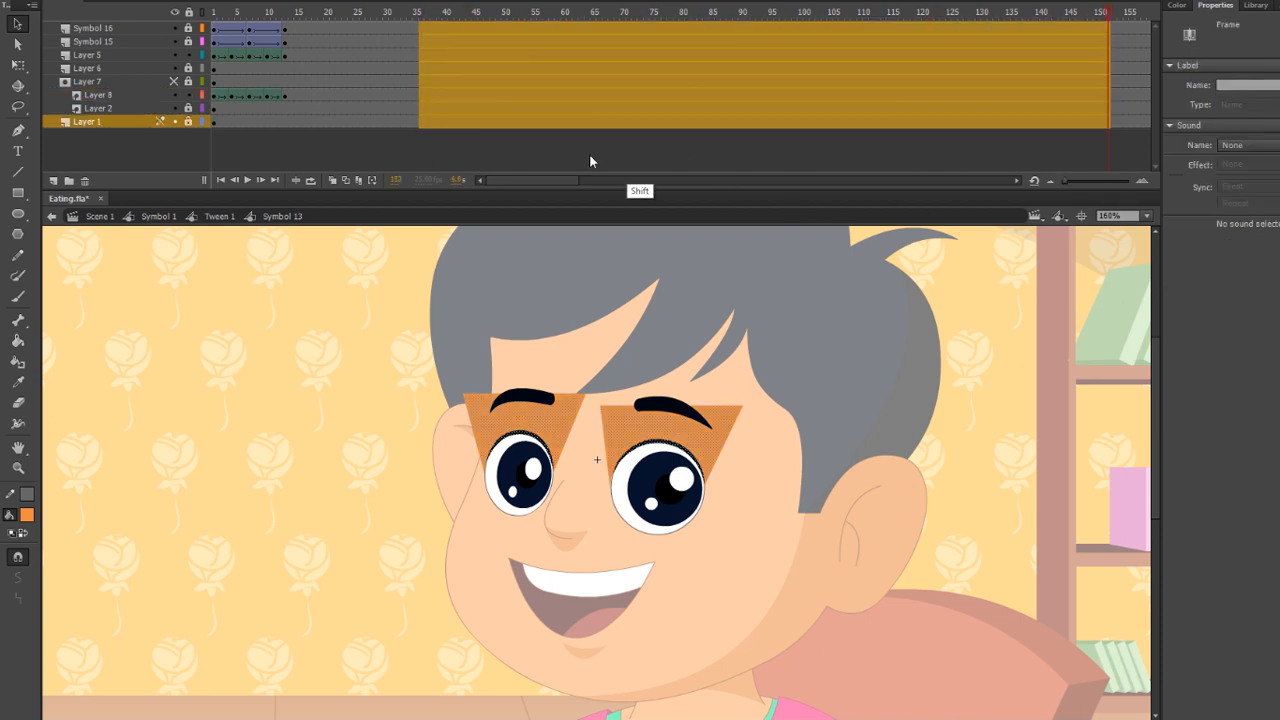
left_click(212, 217)
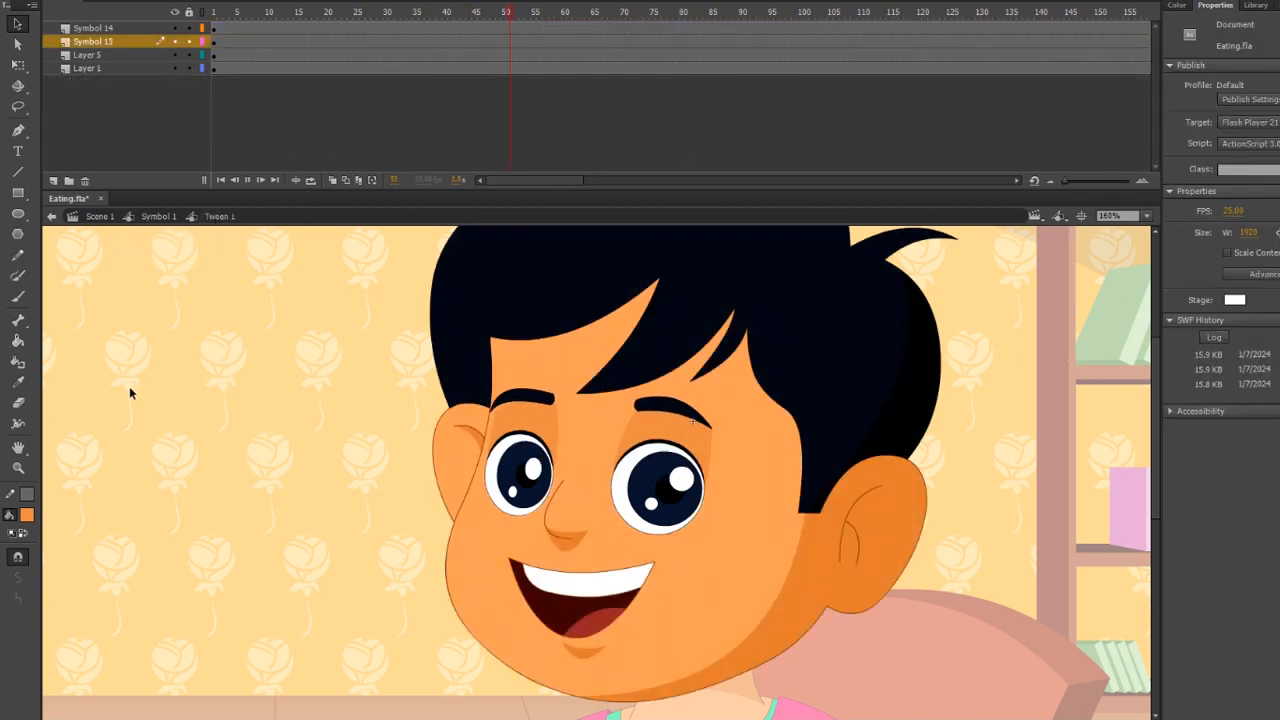